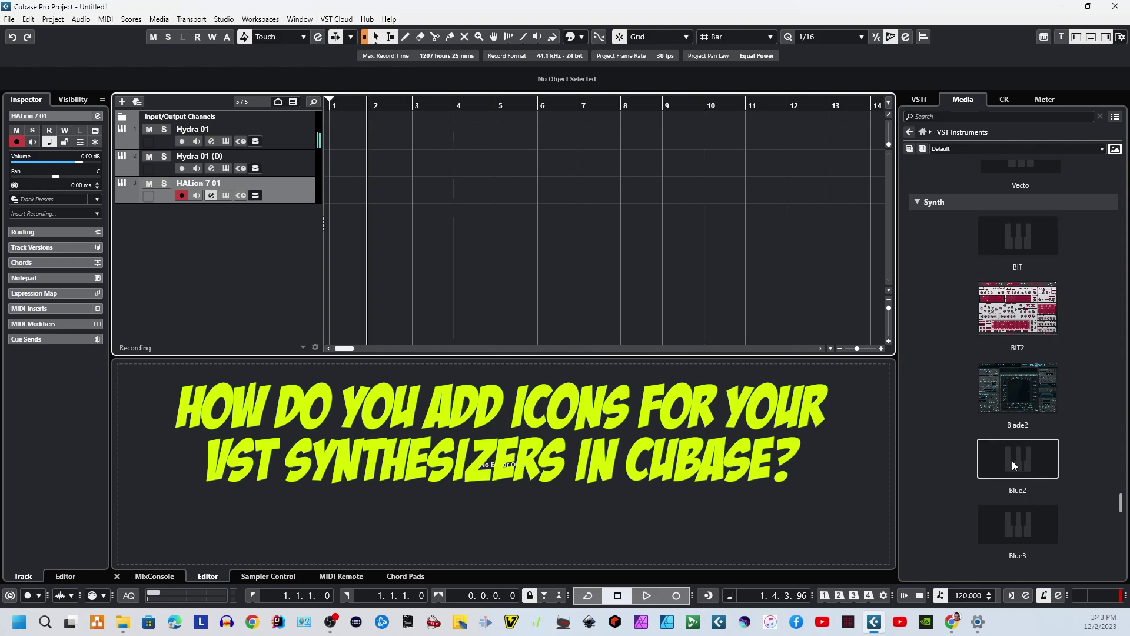
Scroll the MediaBay VST Instruments list down until the Go2 thumbnail shows
{"action": "scroll", "coordinate": [1027, 497], "scroll_direction": "down", "scroll_amount": 3}
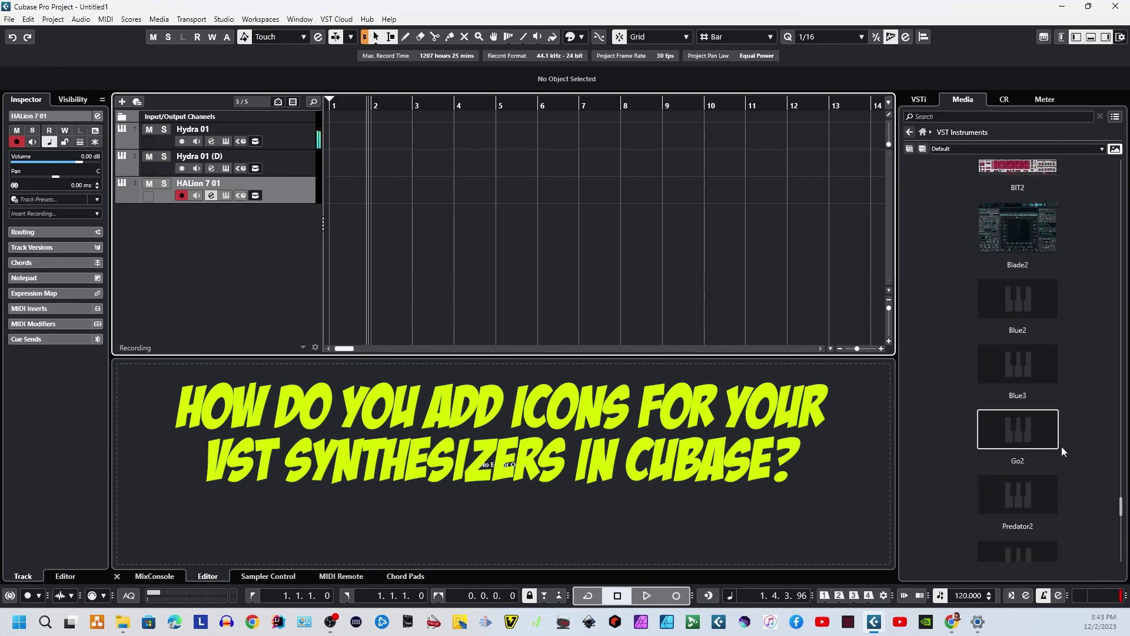
Add Go2 as a new track below HALion 7 01 and capture its panel picture for the rack
{"action": "left_click_drag", "start_coordinate": [1033, 432], "coordinate": [233, 262]}
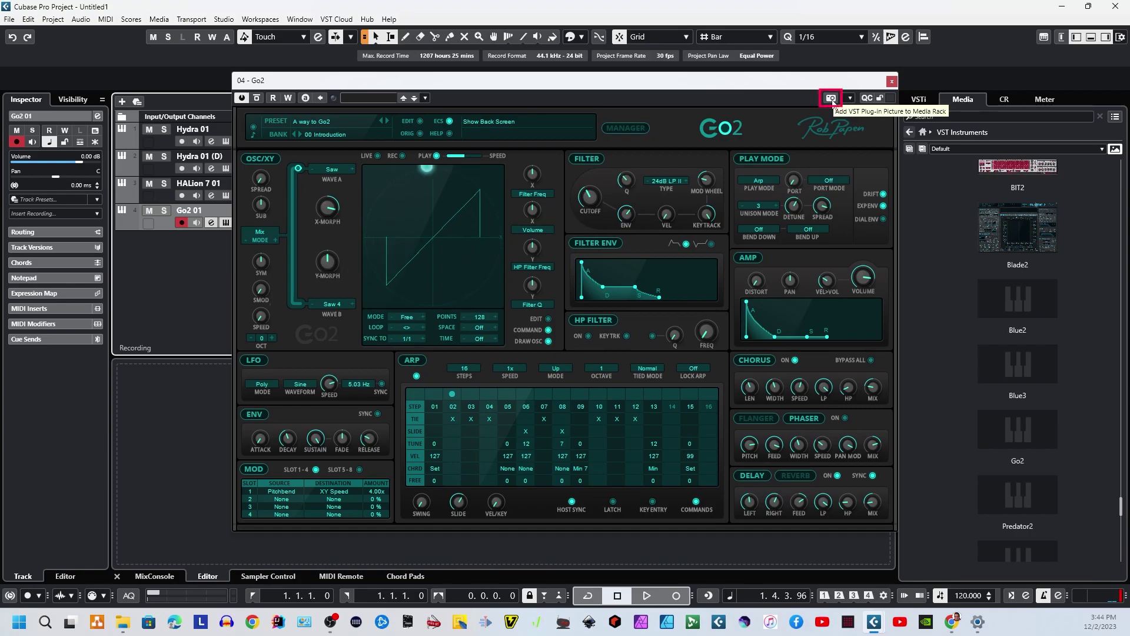
{"action": "left_click", "coordinate": [831, 98]}
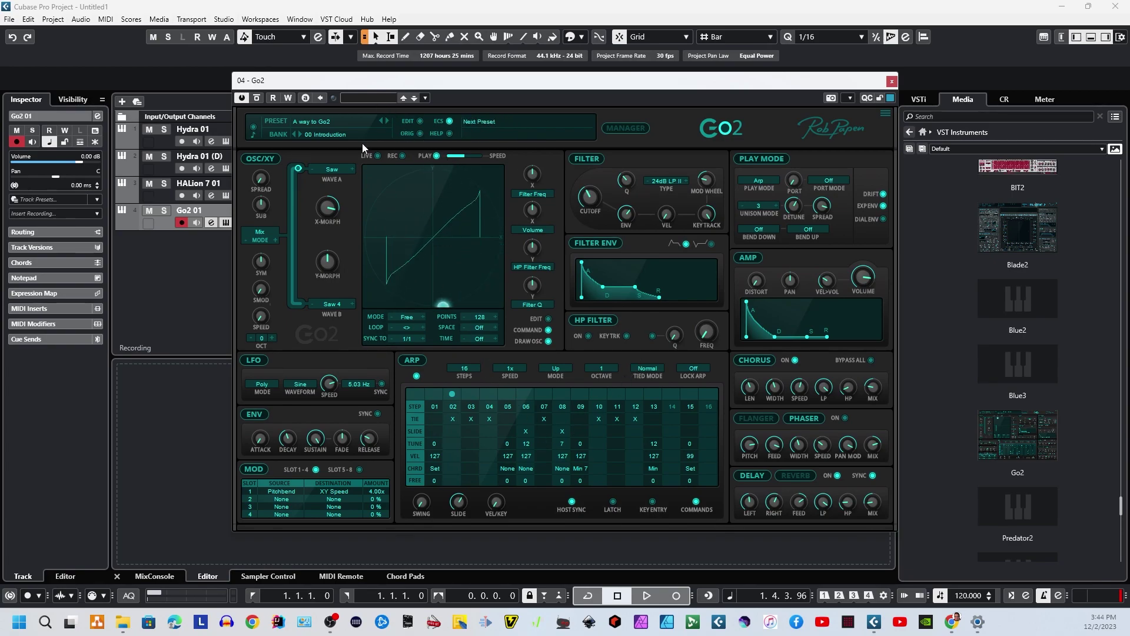
Load Go2's PAD - Story Telling preset and switch to its credits back screen
{"action": "left_click", "coordinate": [358, 123]}
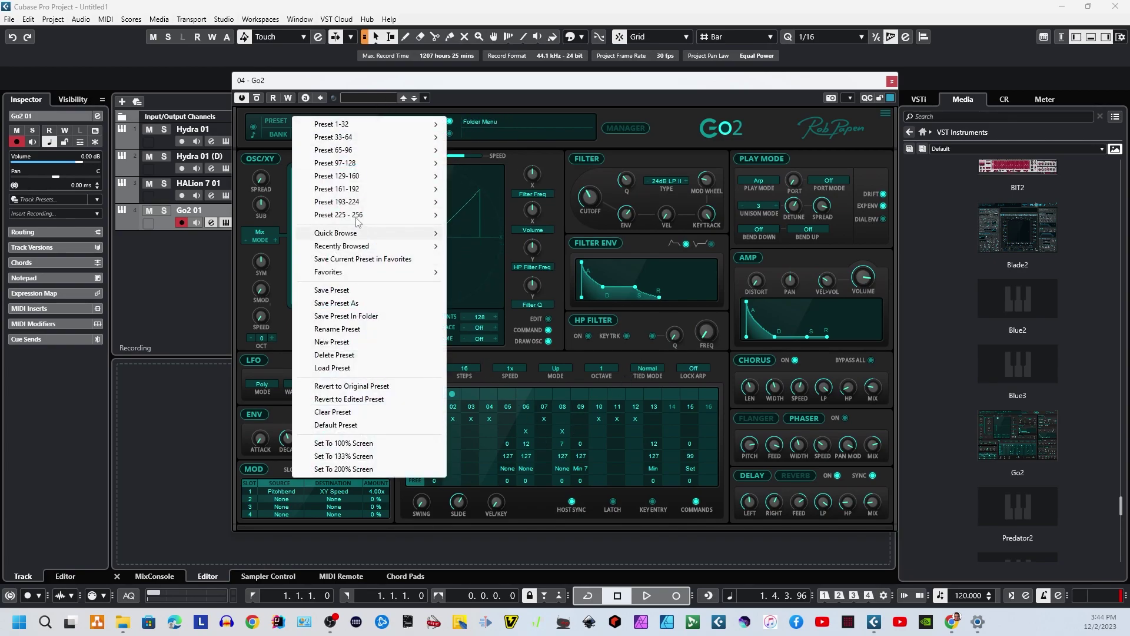
{"action": "mouse_move", "coordinate": [356, 150]}
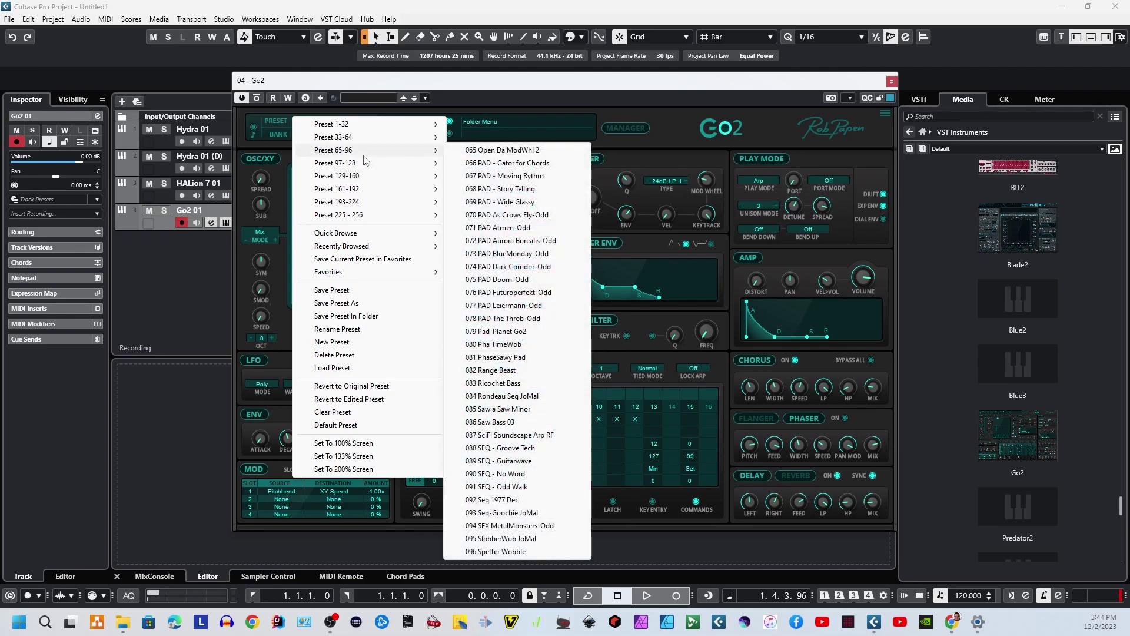
{"action": "left_click", "coordinate": [518, 189]}
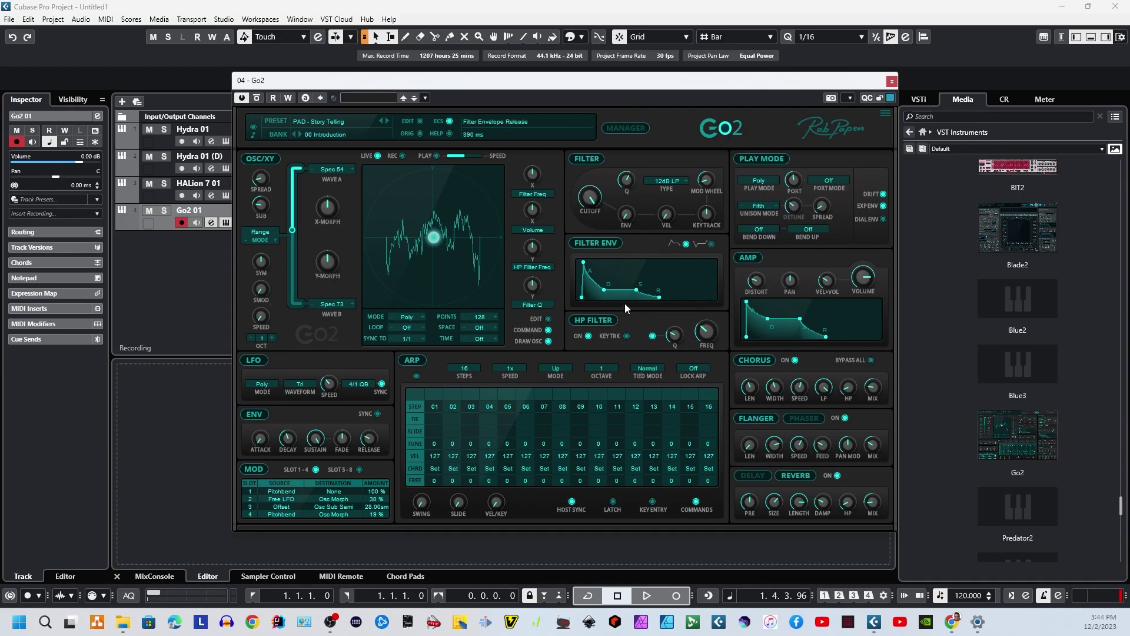
{"action": "left_click", "coordinate": [776, 152]}
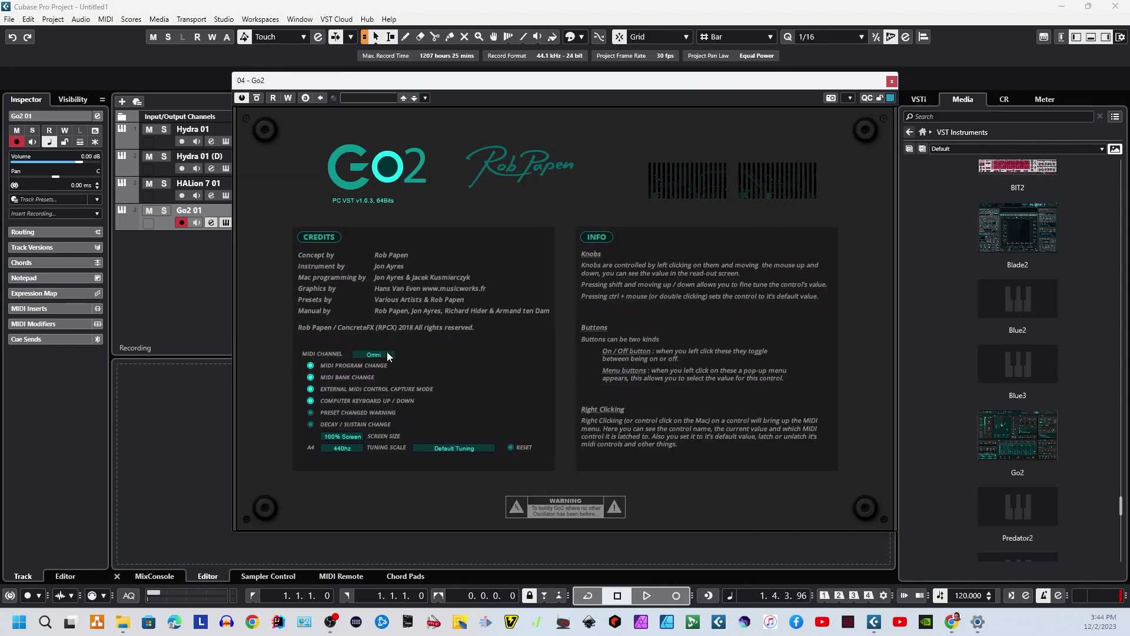
Capture Go2's back screen, then recapture the rack picture from its main synth panel
{"action": "left_click", "coordinate": [830, 97]}
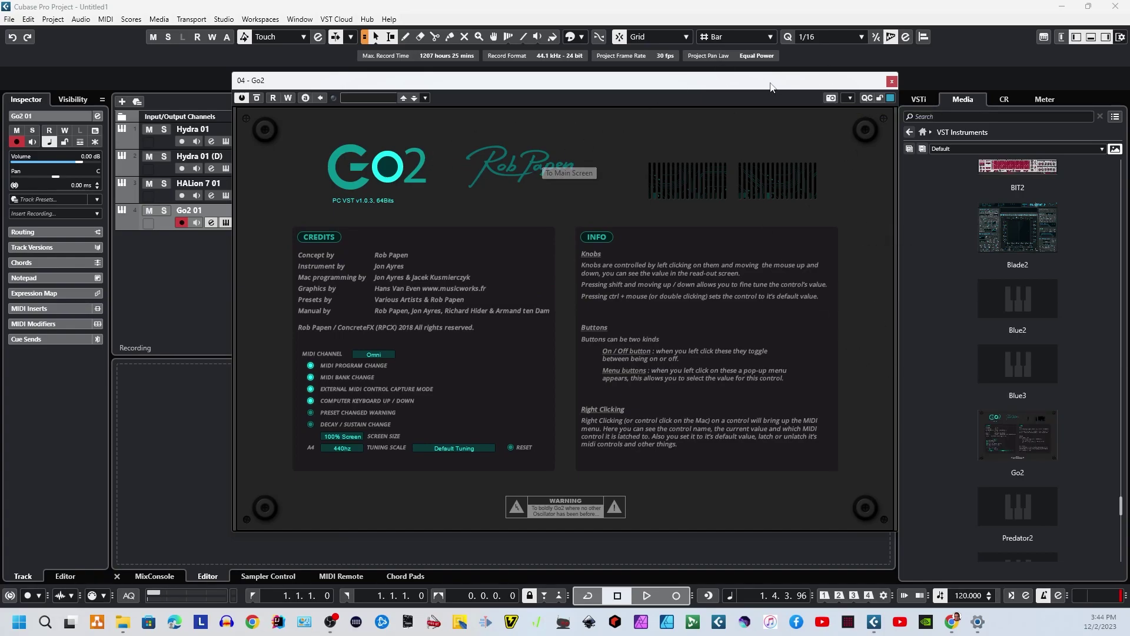
{"action": "left_click", "coordinate": [684, 149]}
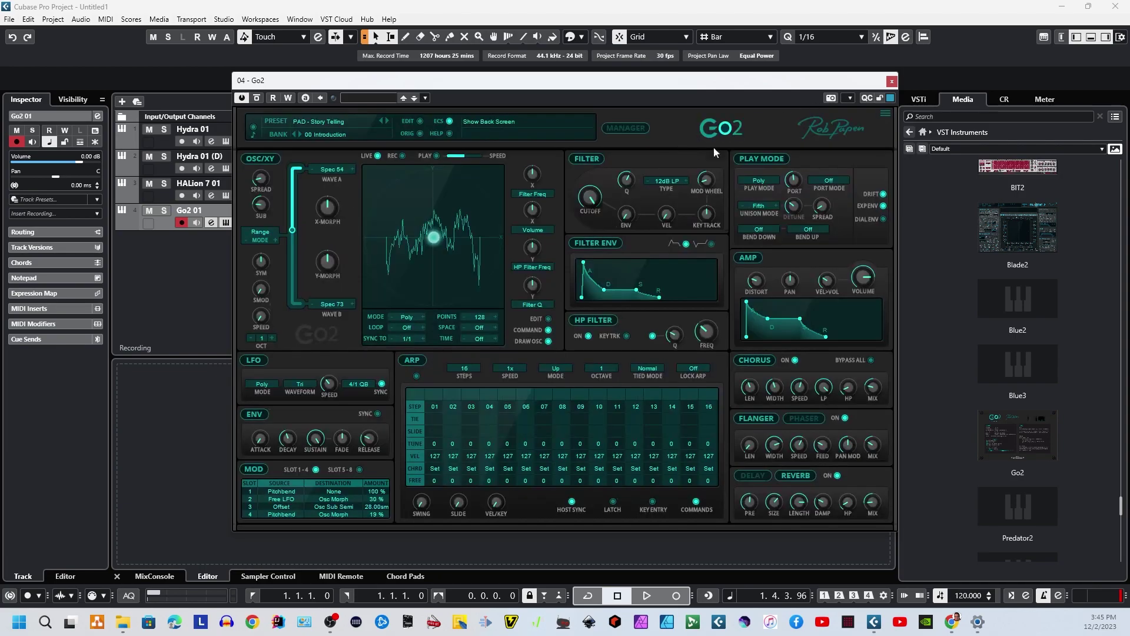
{"action": "left_click", "coordinate": [830, 98]}
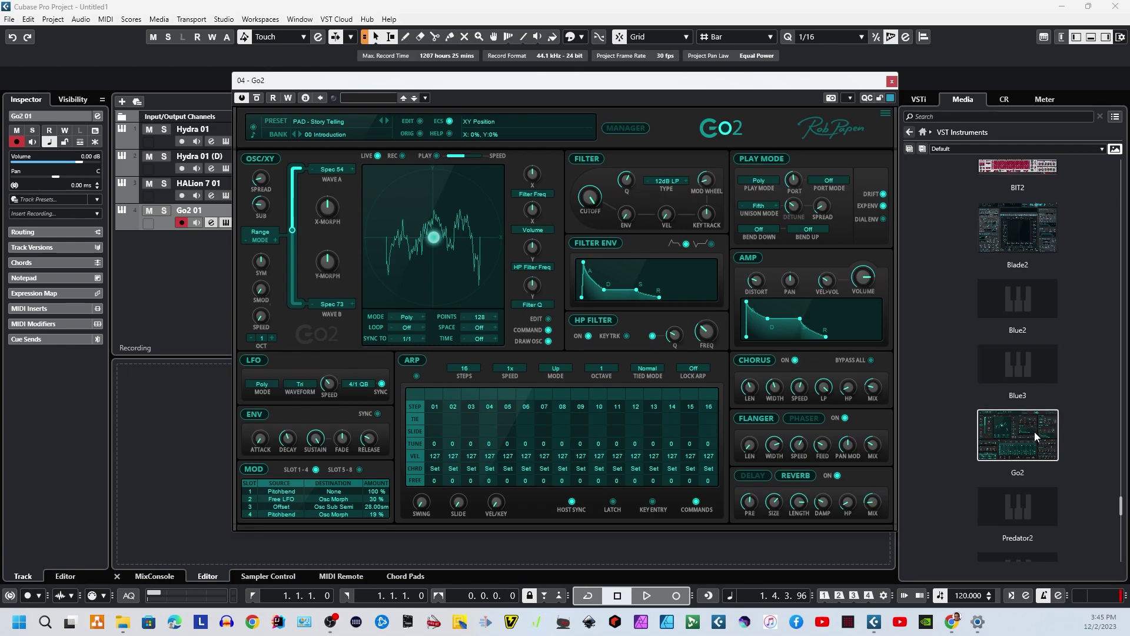
Close the Go2 plugin window
{"action": "left_click", "coordinate": [892, 82]}
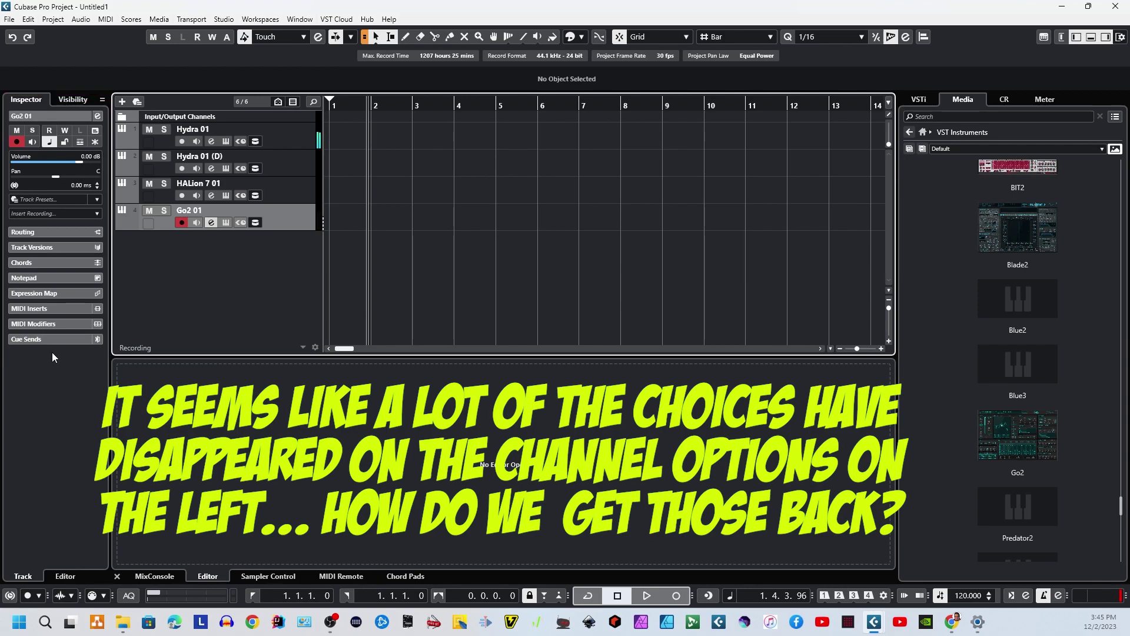
In Set up Sections, tick Inserts, EQ, Sends, Direct Routing and Fader, and untick Notepad
{"action": "right_click", "coordinate": [56, 383]}
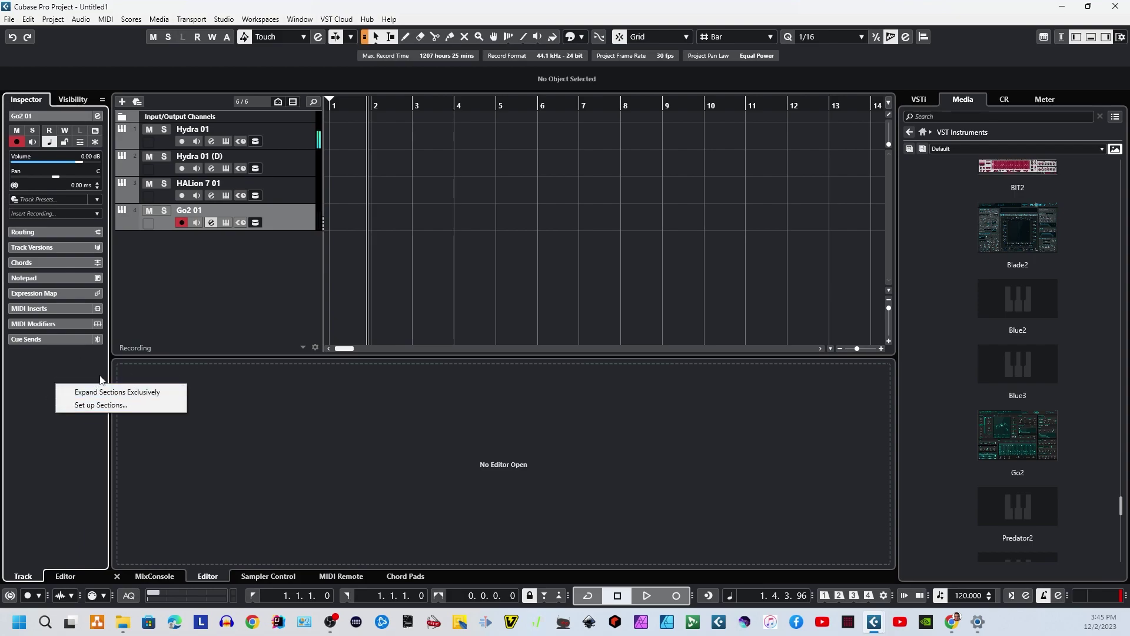
{"action": "left_click", "coordinate": [81, 405]}
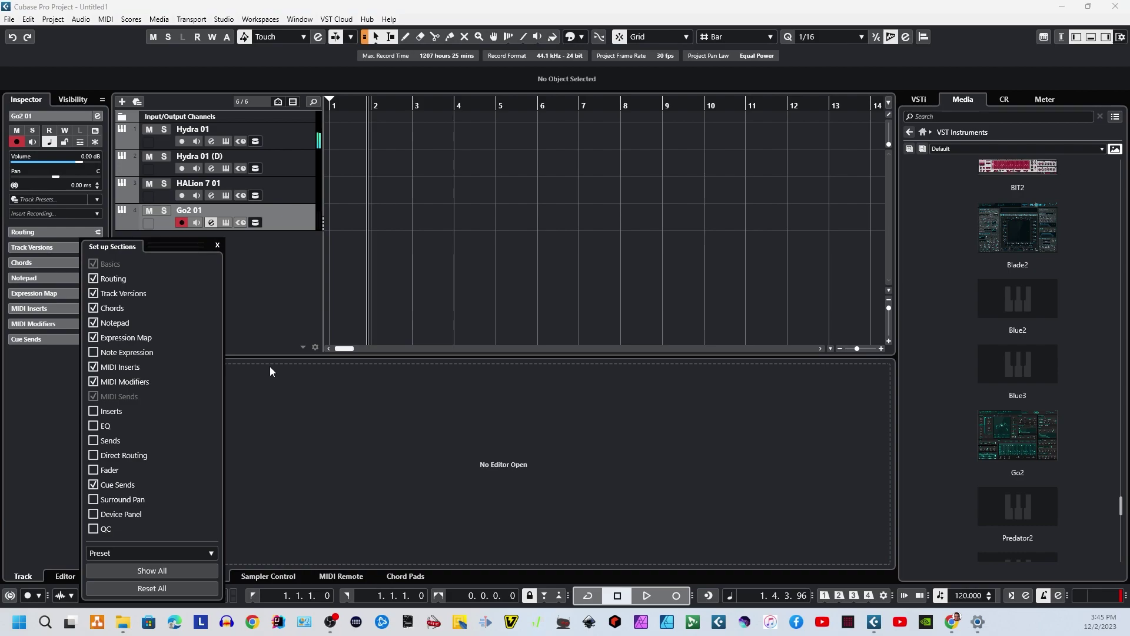
{"action": "left_click", "coordinate": [93, 411]}
{"action": "left_click", "coordinate": [93, 426]}
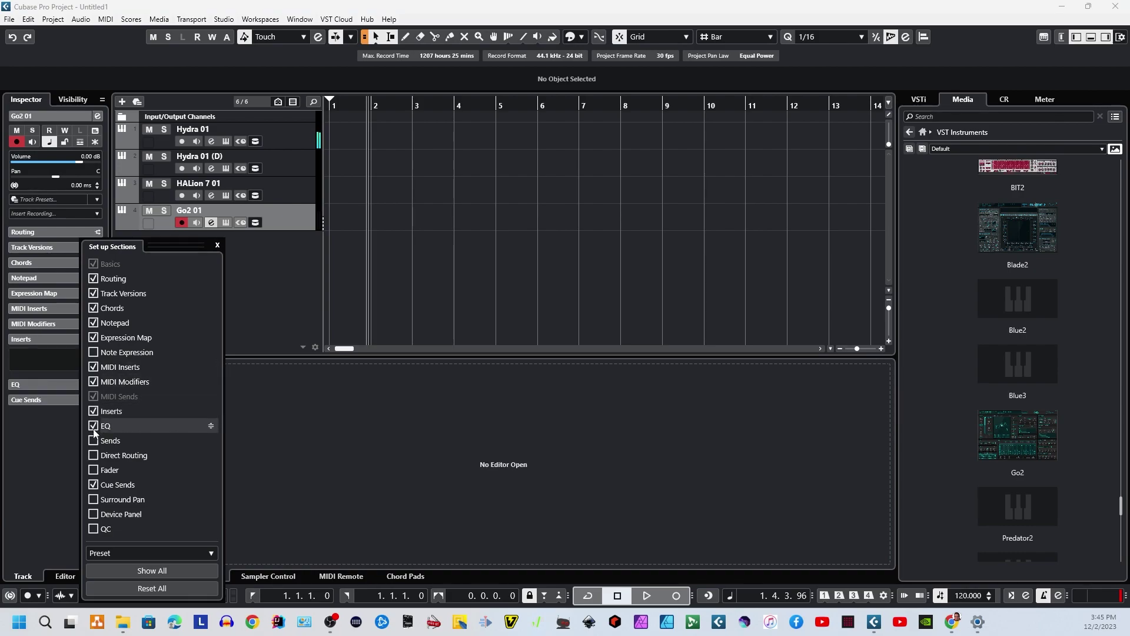
{"action": "left_click", "coordinate": [94, 441]}
{"action": "left_click", "coordinate": [96, 455]}
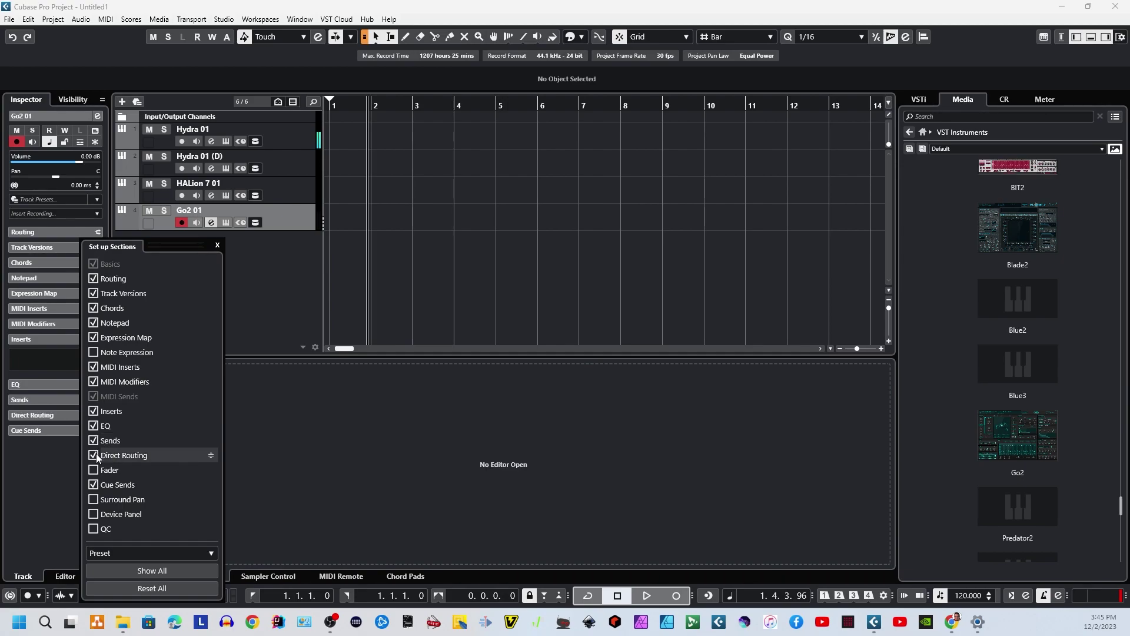
{"action": "left_click", "coordinate": [94, 469]}
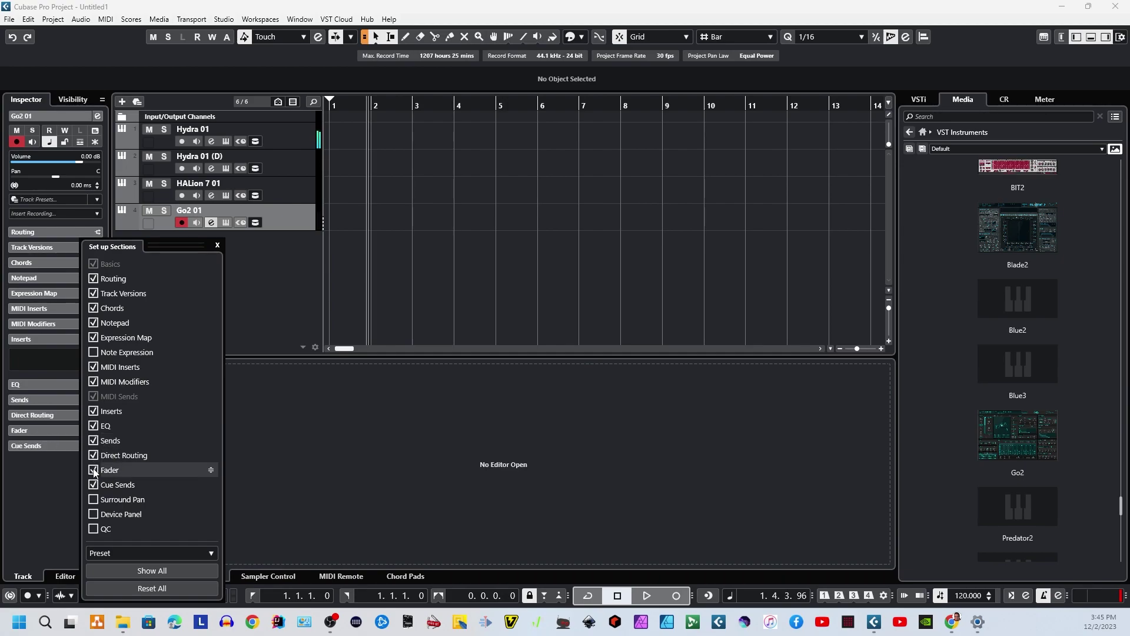
{"action": "left_click", "coordinate": [93, 322]}
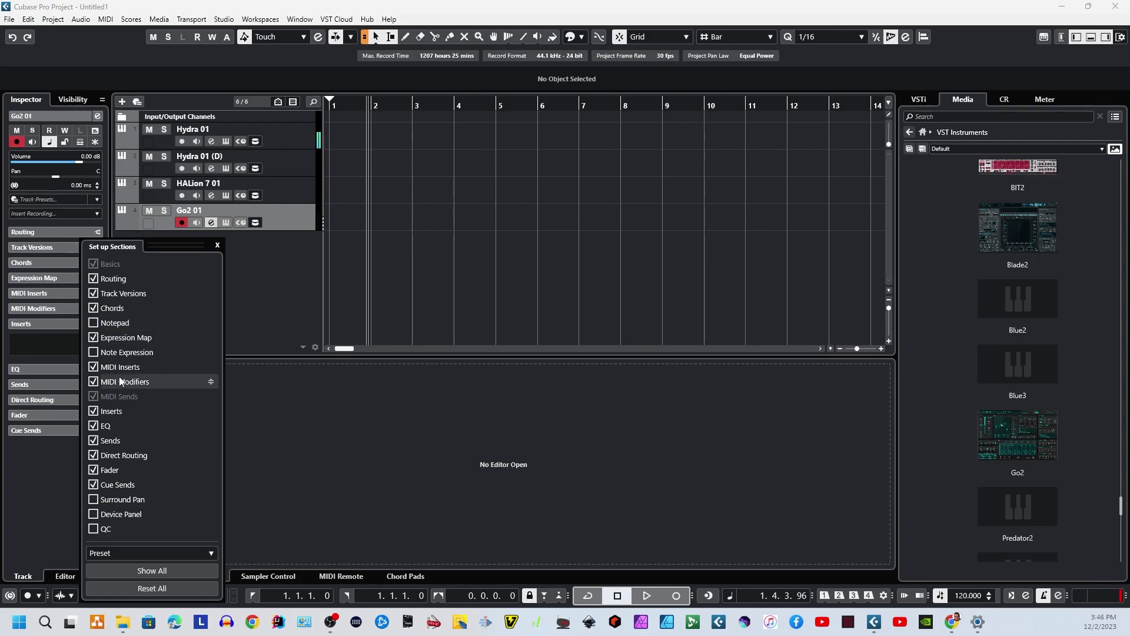
{"action": "left_click", "coordinate": [221, 239]}
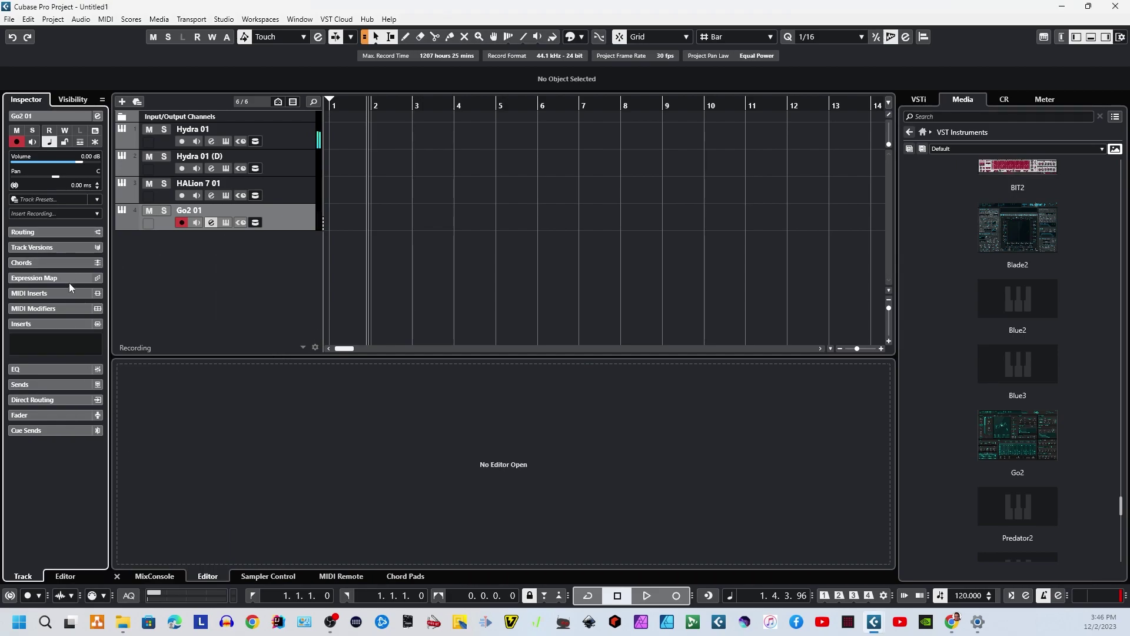
Expand Sends, Direct Routing and Fader, set the fader to -0.10 dB, and view Channel Settings
{"action": "left_click", "coordinate": [76, 386]}
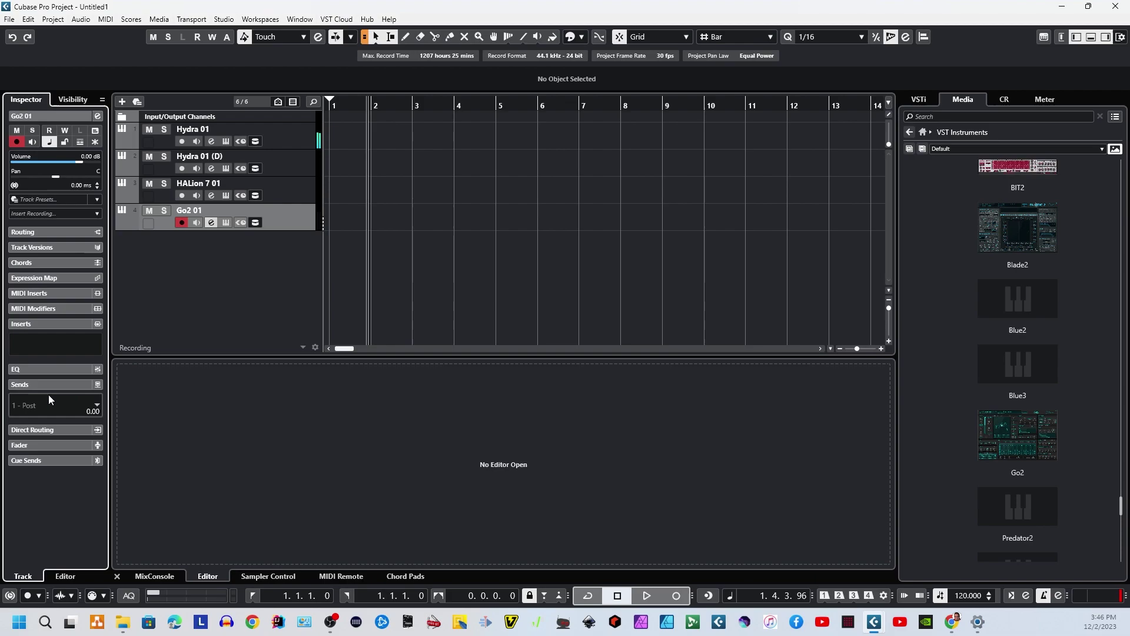
{"action": "left_click", "coordinate": [34, 430]}
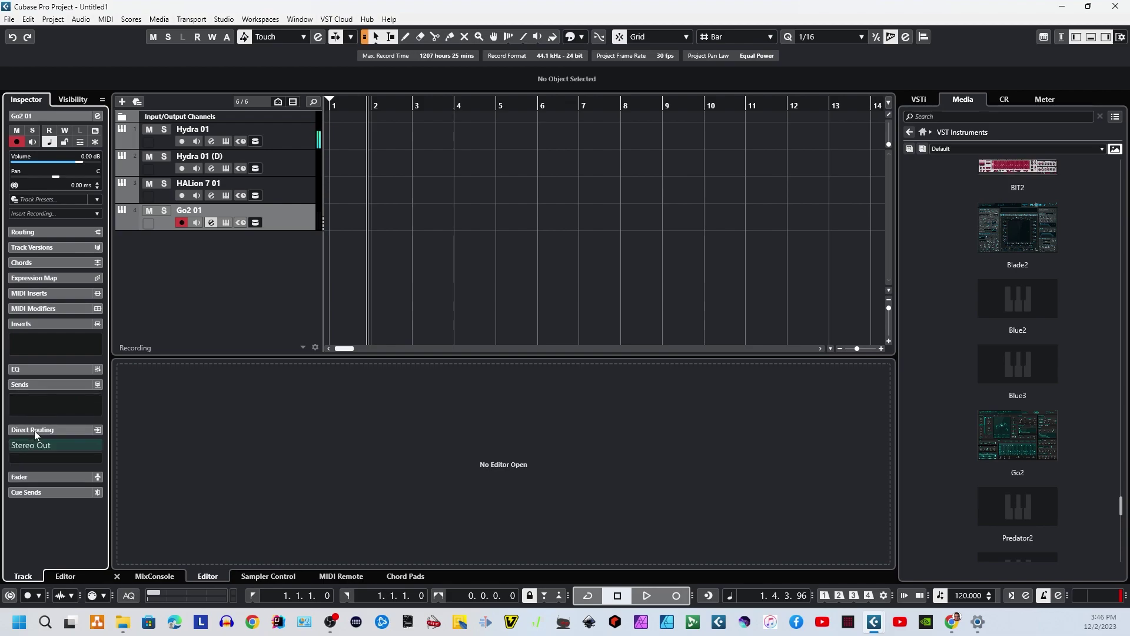
{"action": "left_click", "coordinate": [44, 477]}
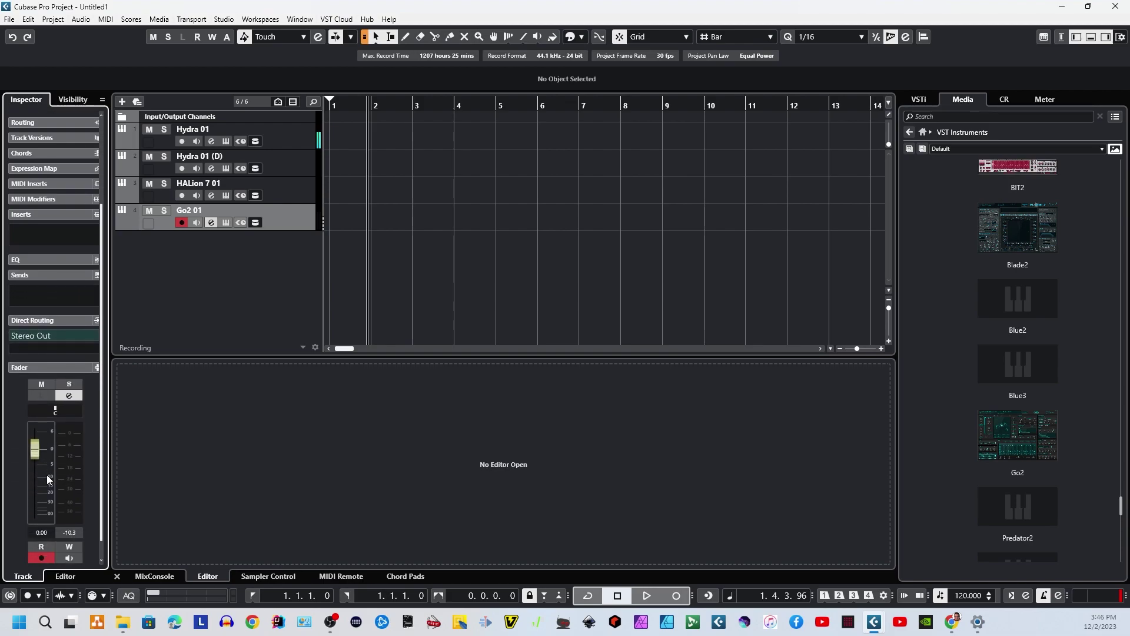
{"action": "scroll", "coordinate": [50, 429], "scroll_direction": "up", "scroll_amount": 3}
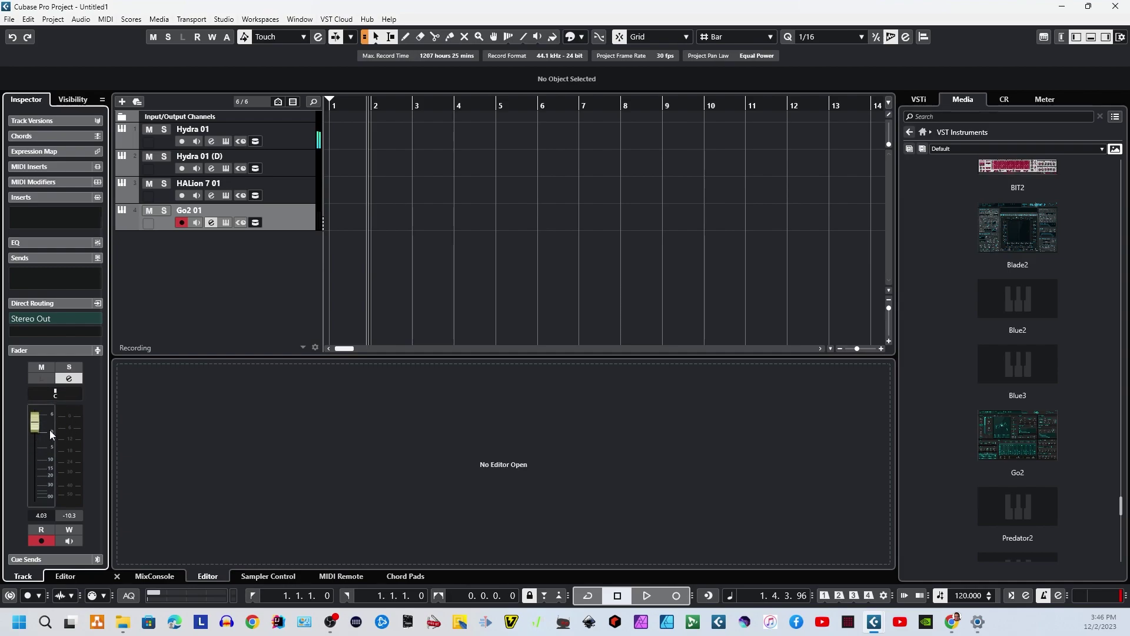
{"action": "scroll", "coordinate": [51, 437], "scroll_direction": "down", "scroll_amount": 3}
{"action": "left_click", "coordinate": [71, 378]}
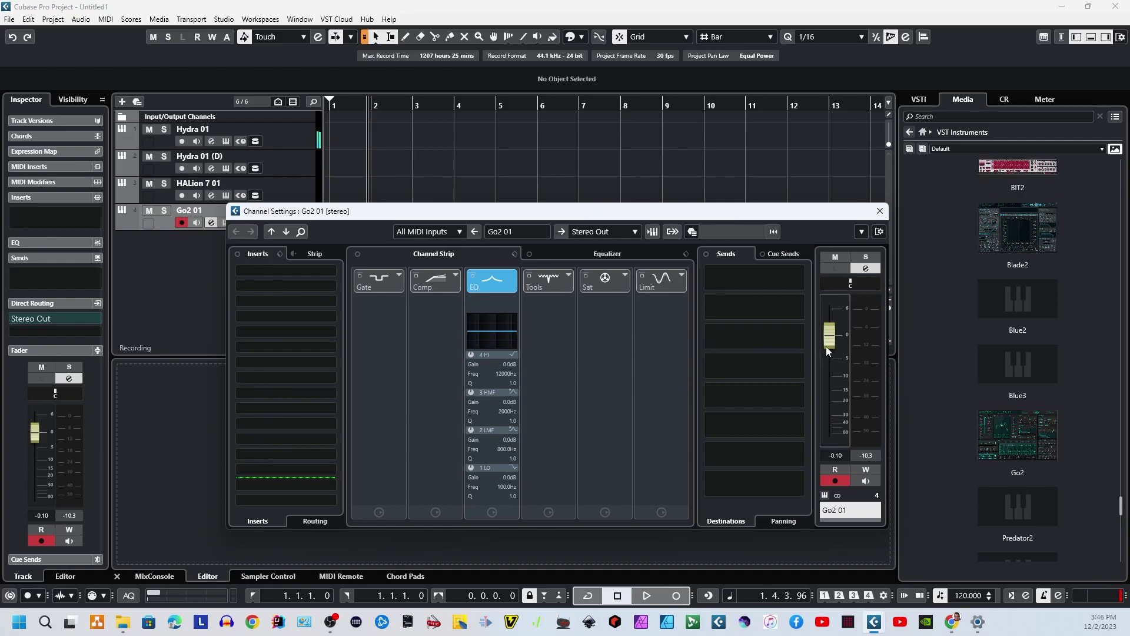
{"action": "left_click", "coordinate": [877, 210]}
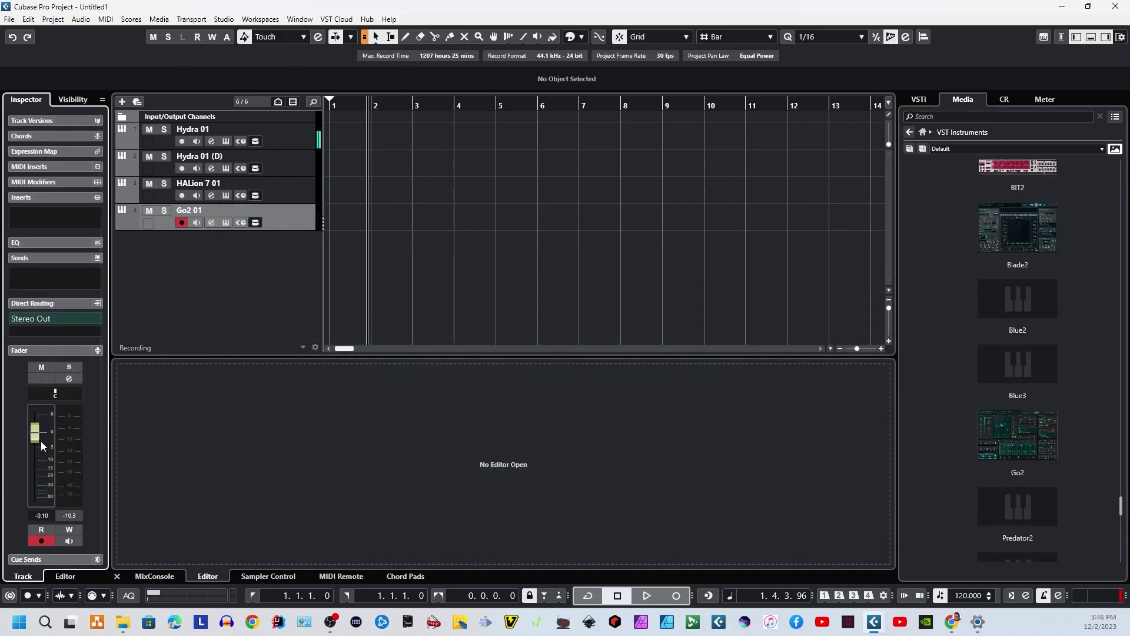
Collapse the Fader section, Reset All Inspector sections to defaults, and check MIDI Inserts
{"action": "left_click", "coordinate": [43, 349]}
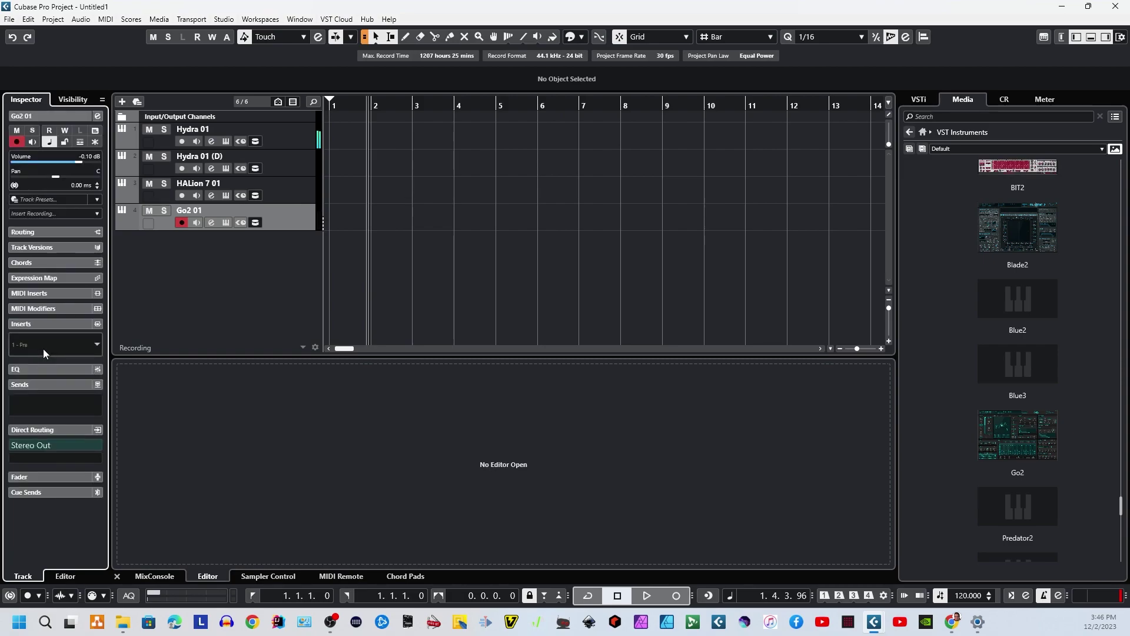
{"action": "right_click", "coordinate": [39, 530]}
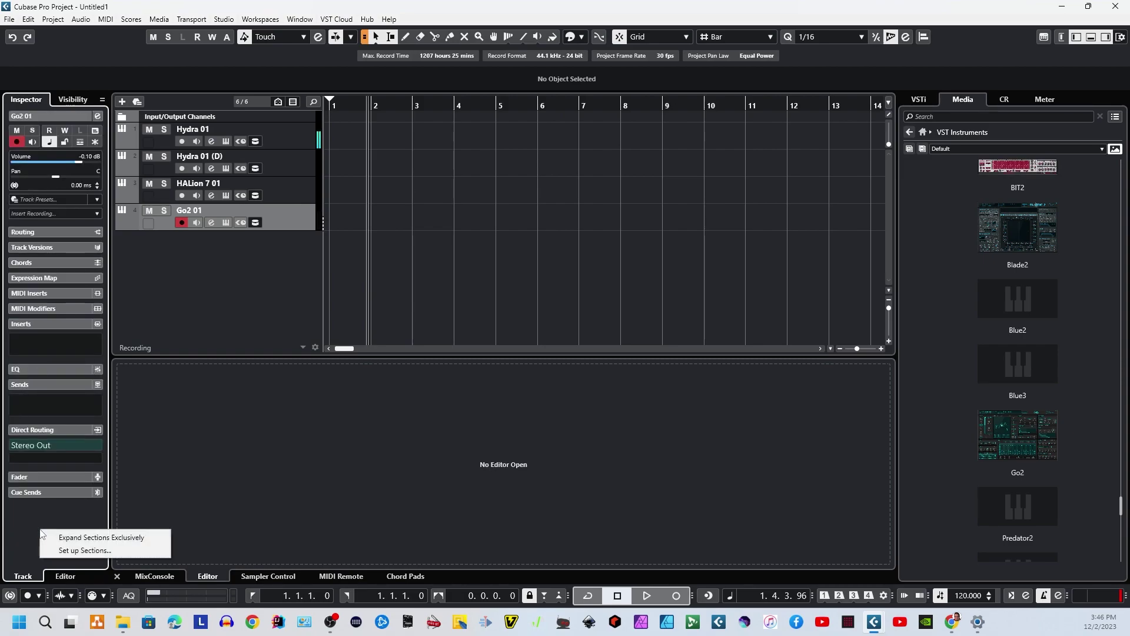
{"action": "left_click", "coordinate": [85, 552]}
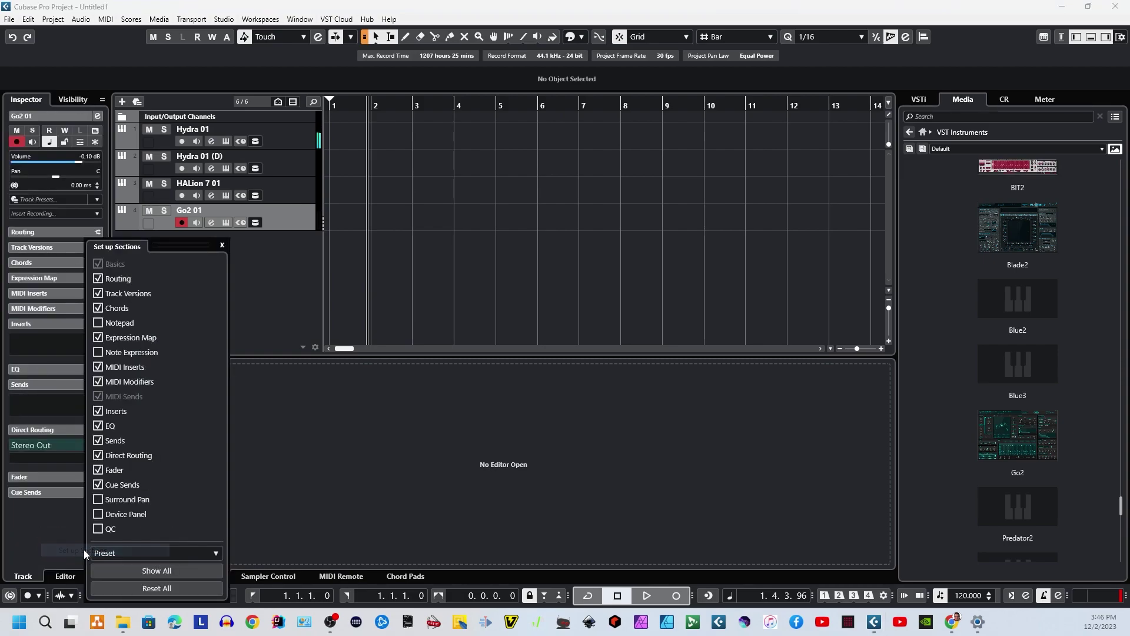
{"action": "left_click", "coordinate": [115, 585]}
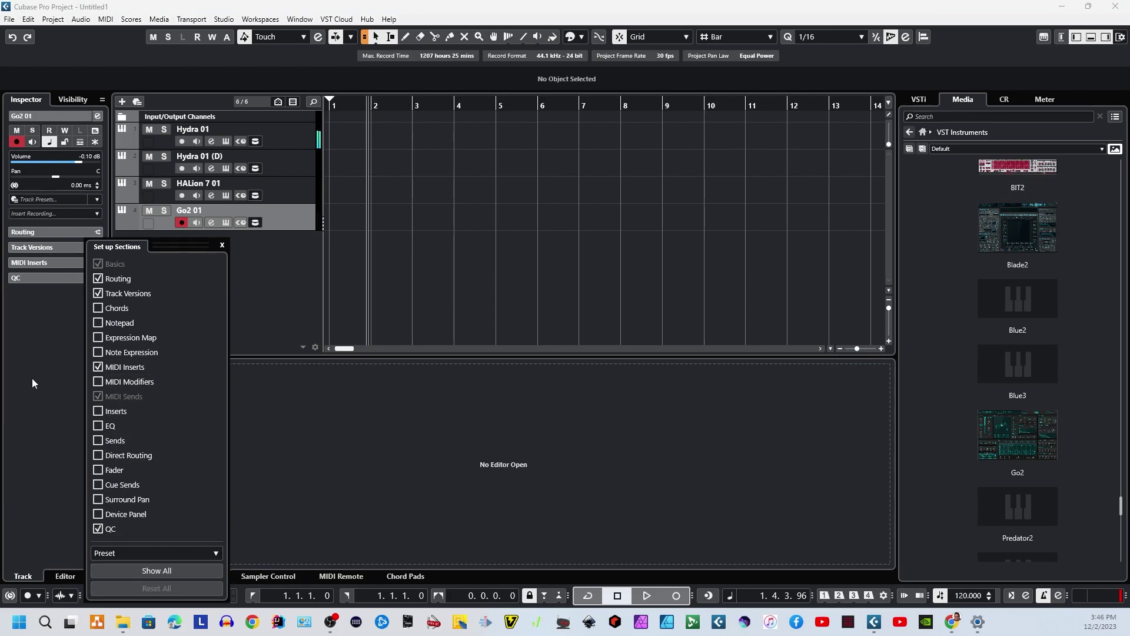
{"action": "left_click", "coordinate": [41, 302]}
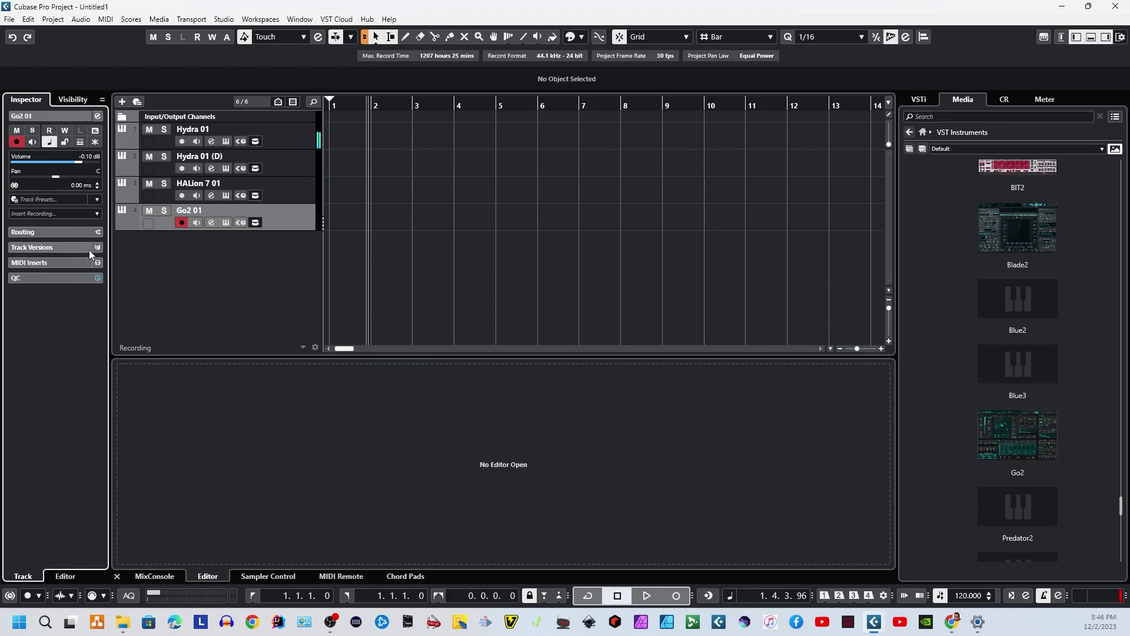
{"action": "left_click", "coordinate": [80, 265]}
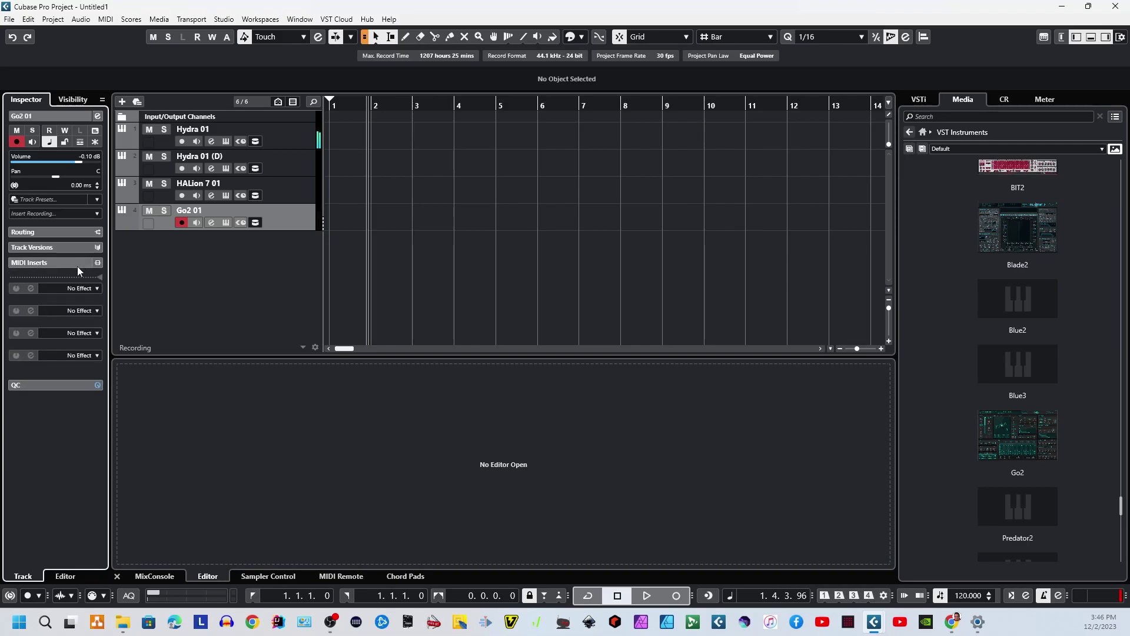
{"action": "left_click", "coordinate": [77, 266]}
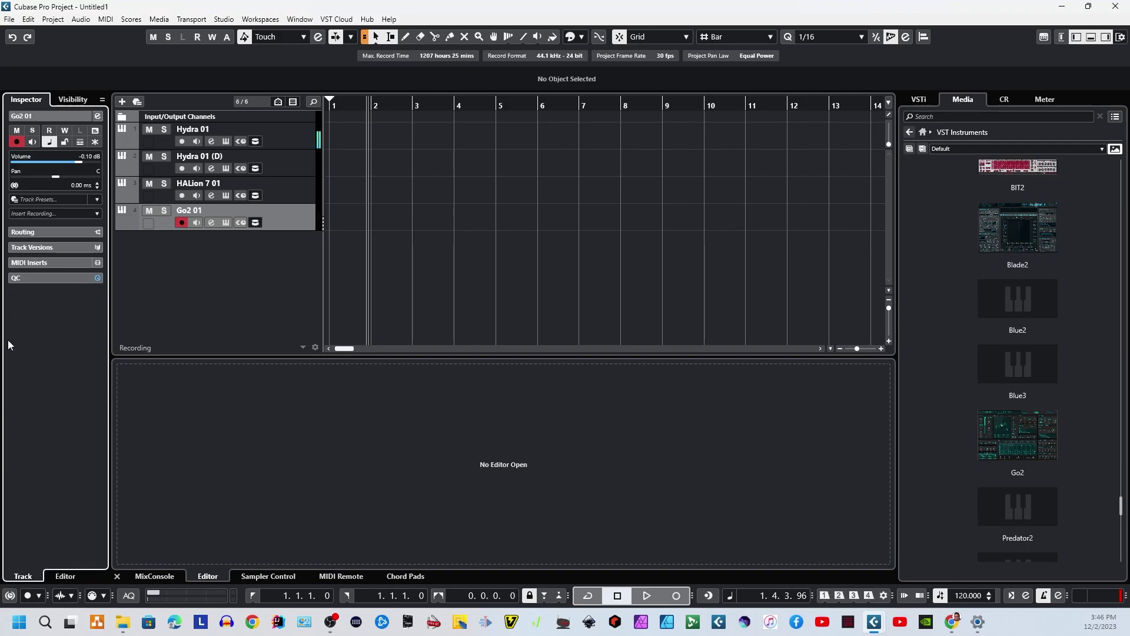
{"action": "right_click", "coordinate": [65, 333]}
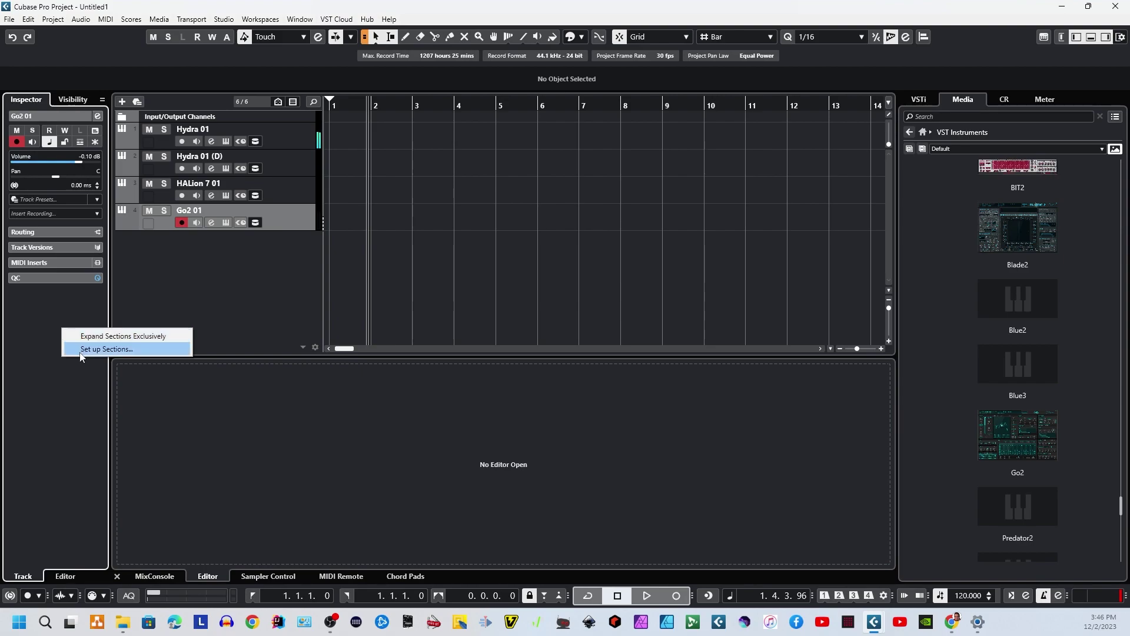
In Set up Sections, show all Inspector sections, then reset them to the defaults
{"action": "left_click", "coordinate": [83, 349]}
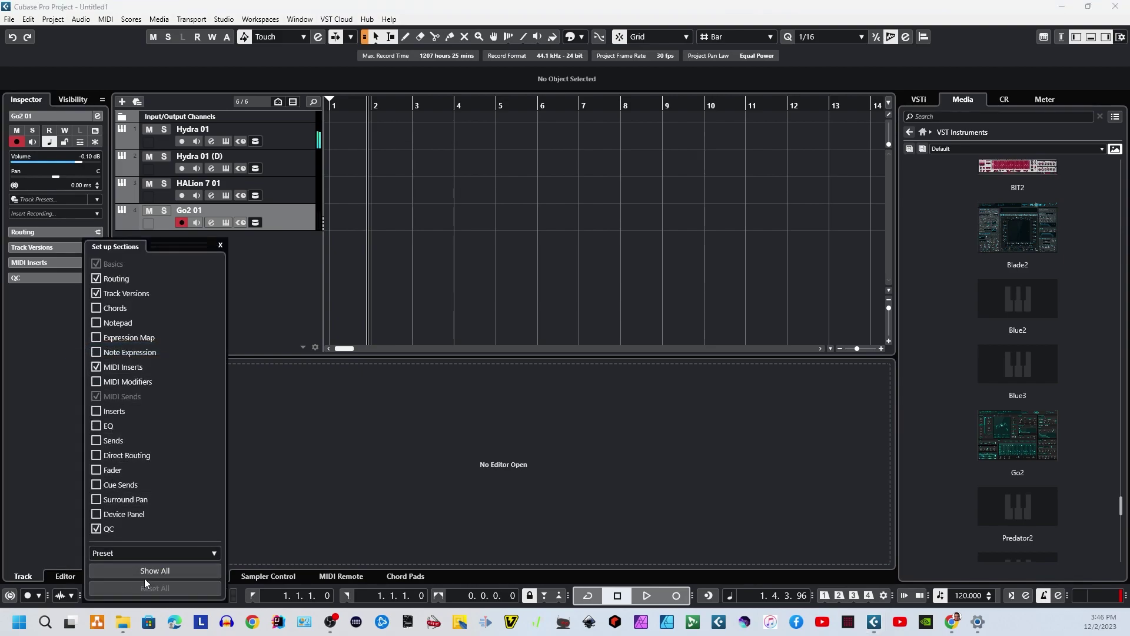
{"action": "left_click", "coordinate": [150, 553]}
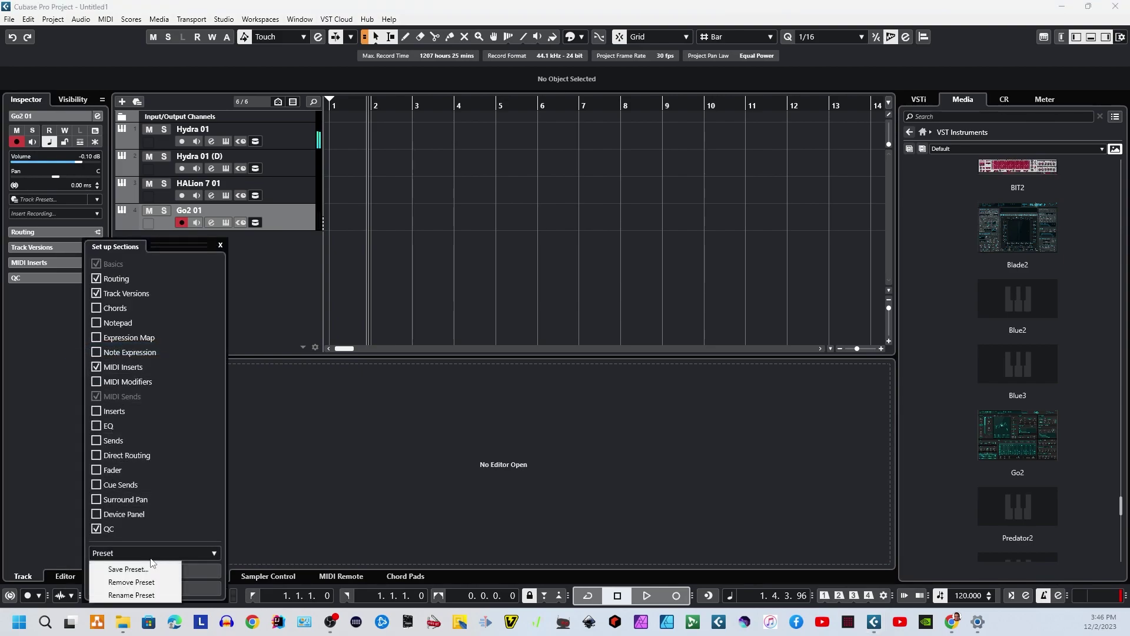
{"action": "left_click", "coordinate": [174, 568]}
{"action": "left_click", "coordinate": [167, 574]}
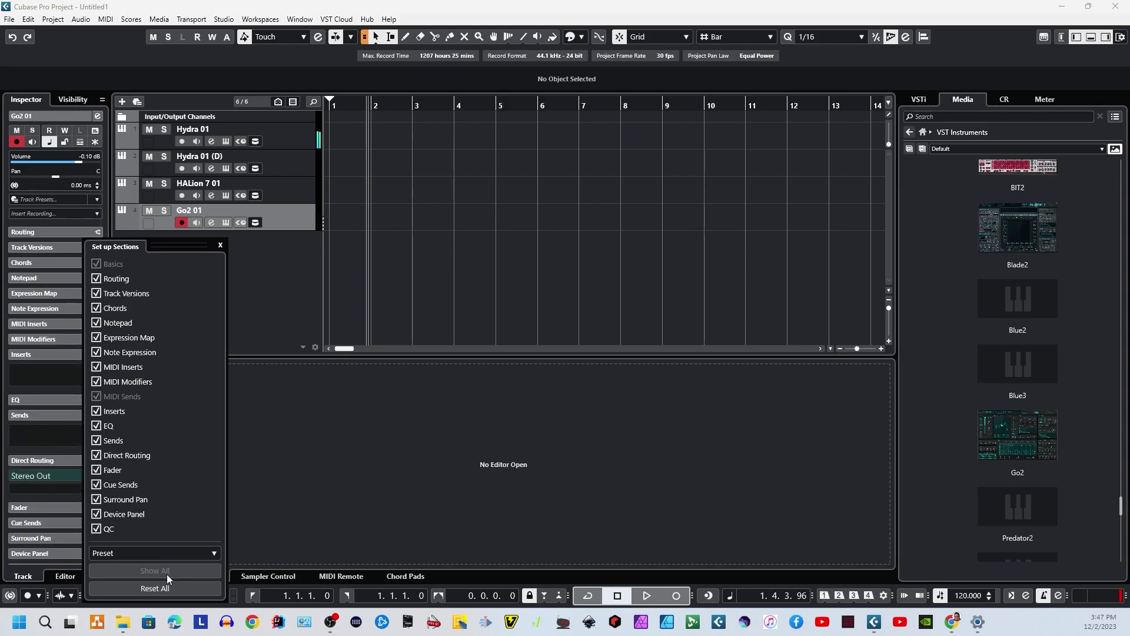
{"action": "left_click", "coordinate": [164, 554]}
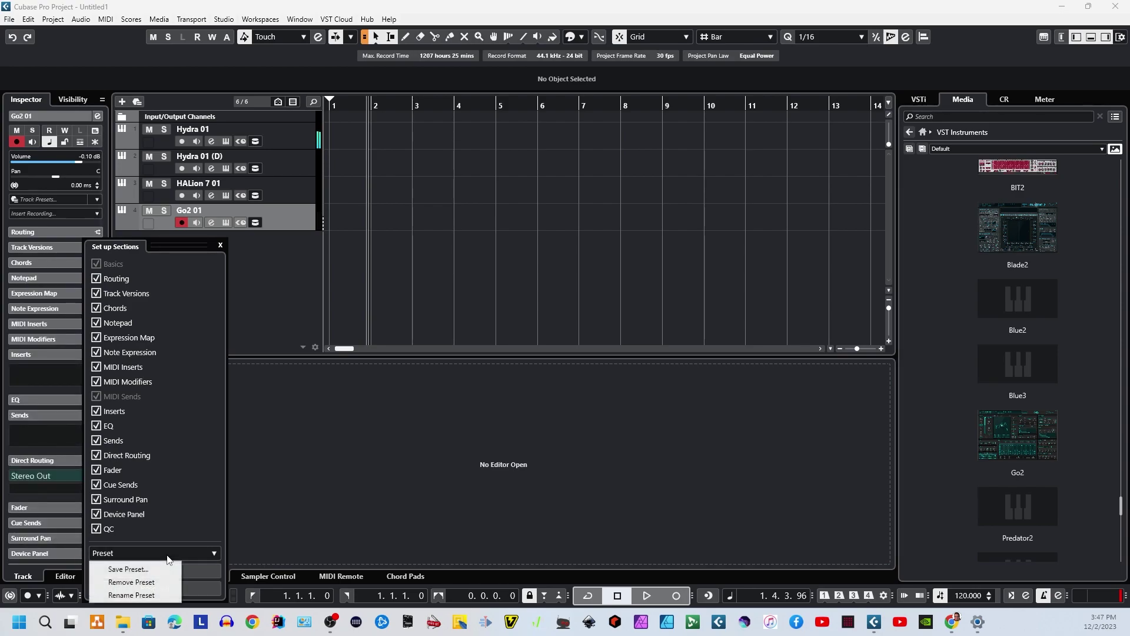
{"action": "left_click", "coordinate": [190, 581]}
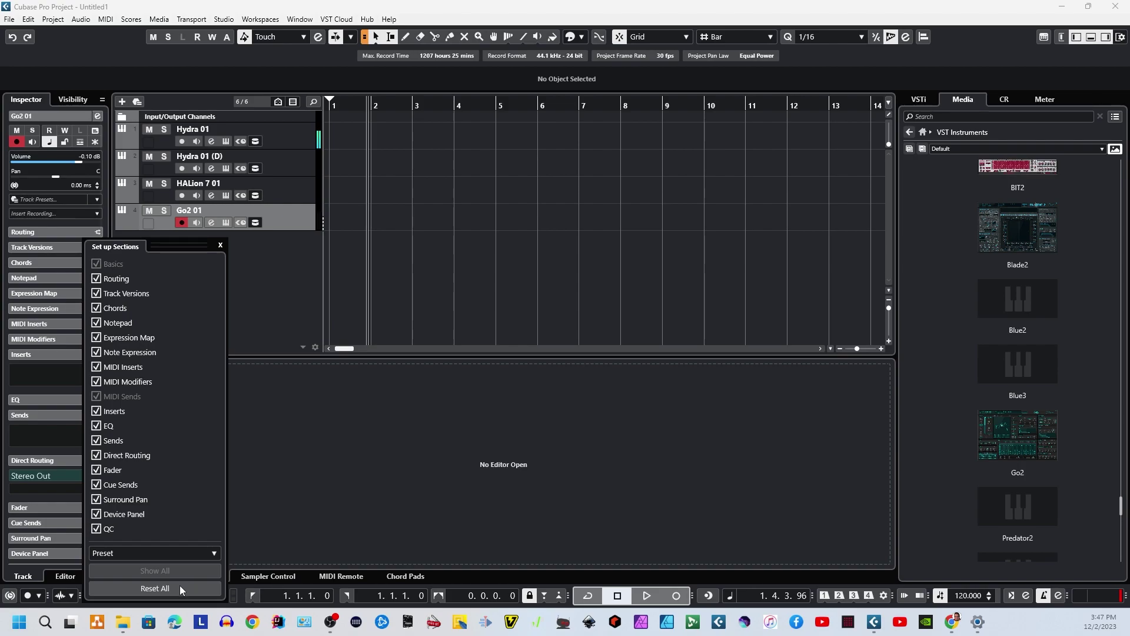
{"action": "left_click", "coordinate": [179, 587]}
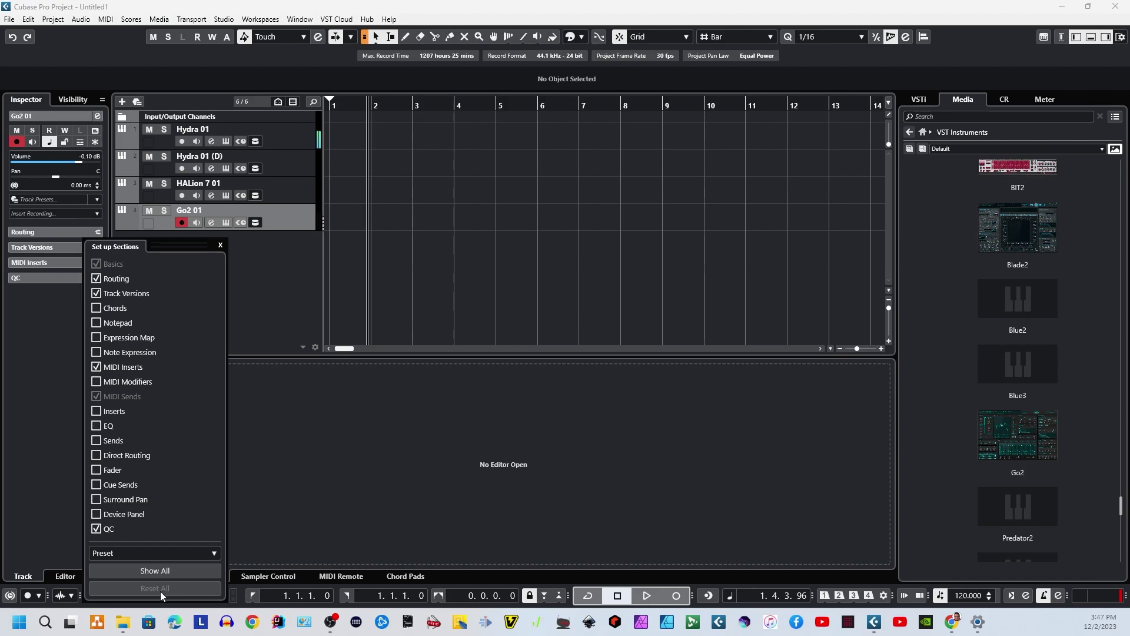
Add the Inserts, EQ, Sends, Fader and Cue Sends sections to the Inspector
{"action": "left_click", "coordinate": [97, 411]}
{"action": "left_click", "coordinate": [97, 425]}
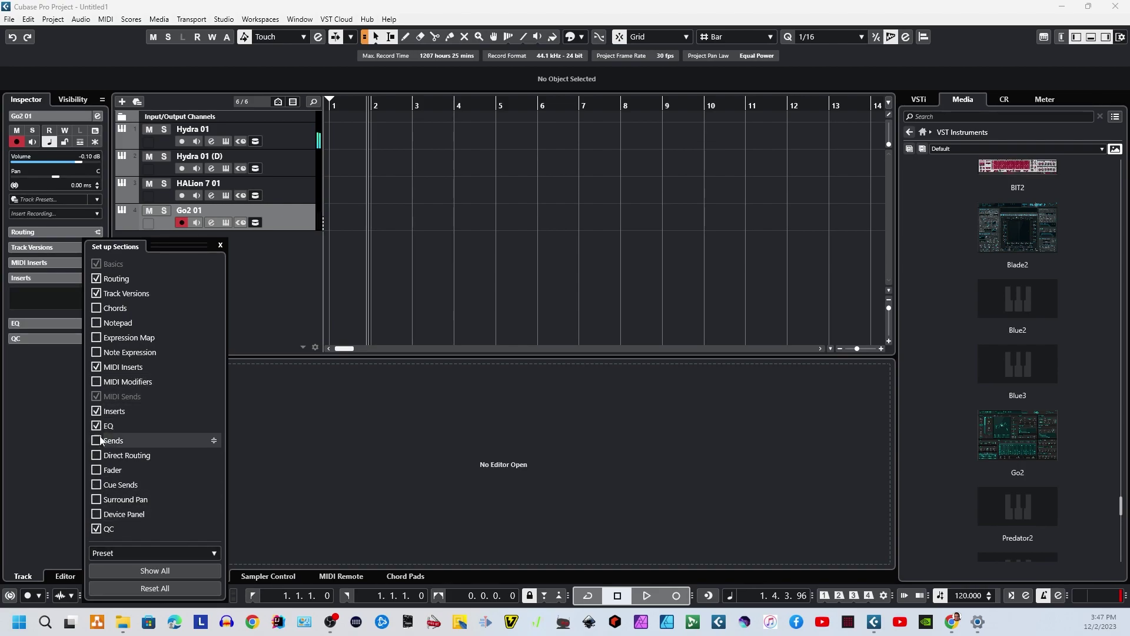
{"action": "left_click", "coordinate": [98, 440]}
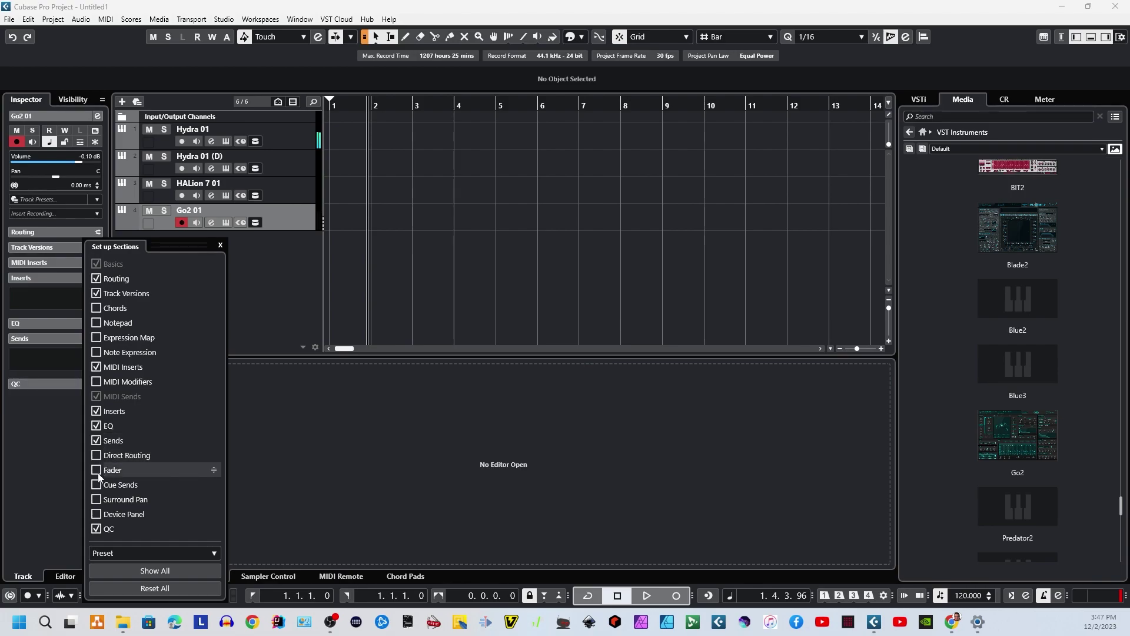
{"action": "left_click", "coordinate": [97, 471]}
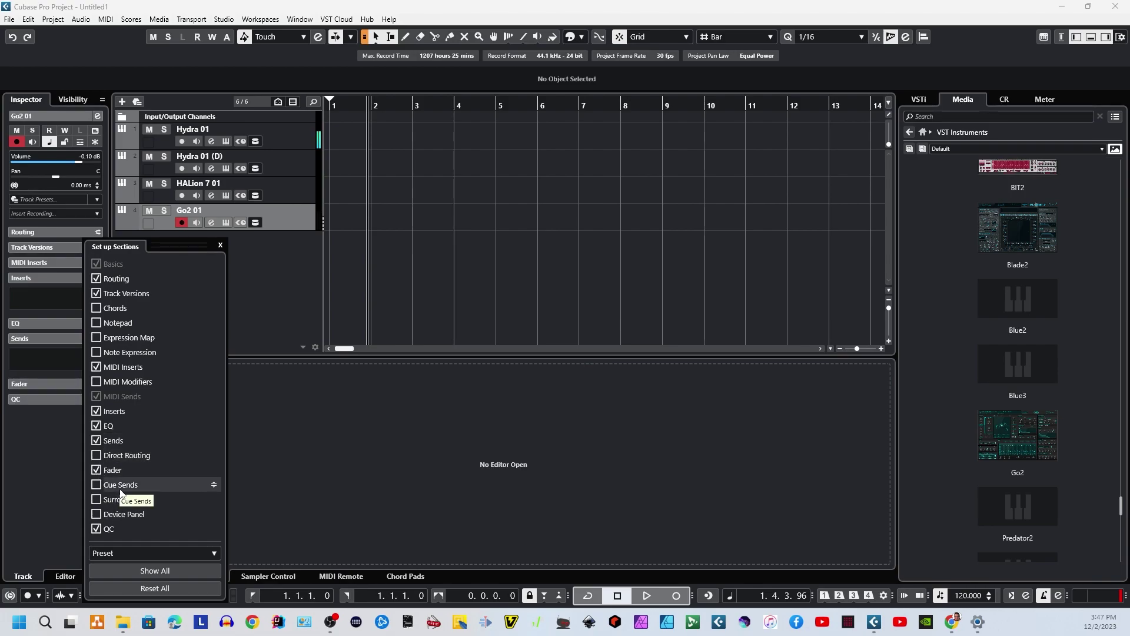
{"action": "left_click", "coordinate": [96, 483]}
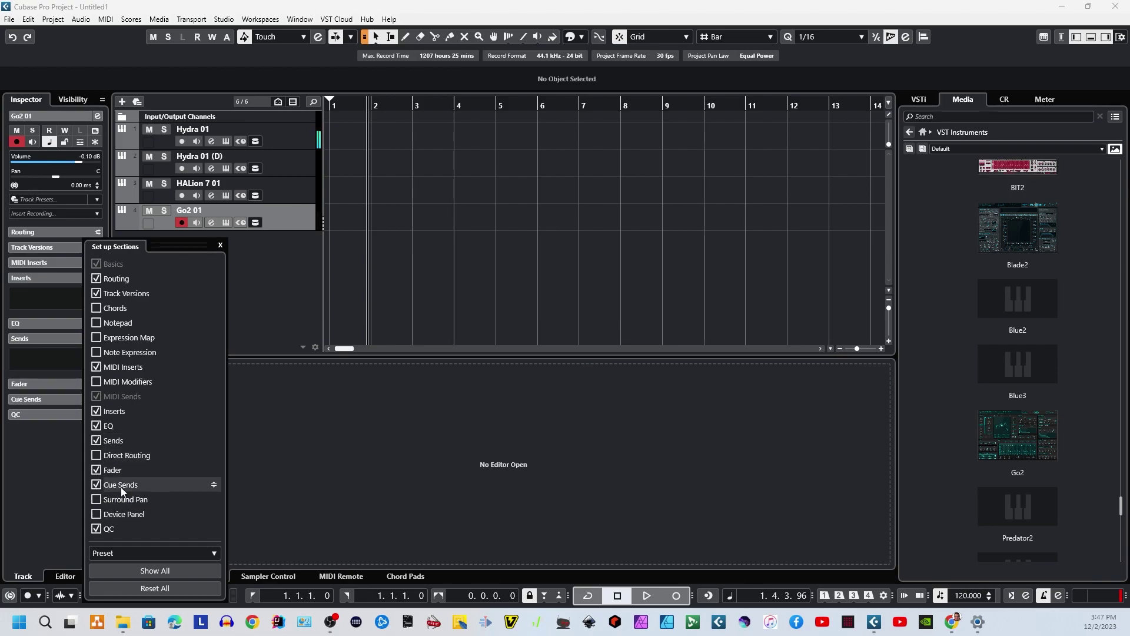
Save the section layout as a preset, naming it 'Pres'
{"action": "left_click", "coordinate": [151, 554]}
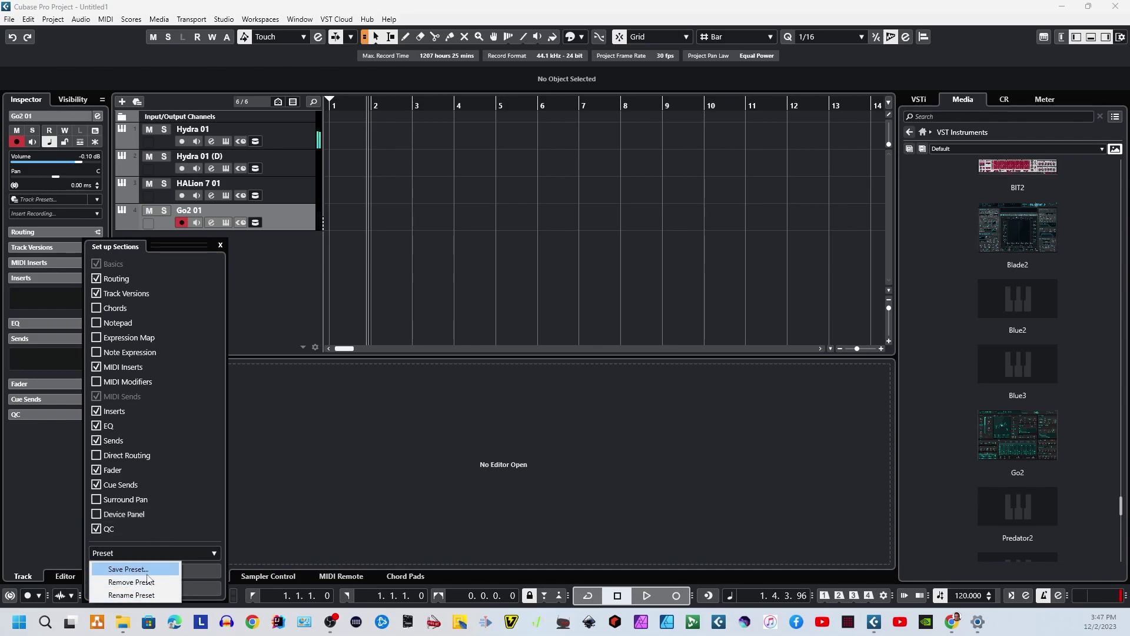
{"action": "left_click", "coordinate": [147, 570]}
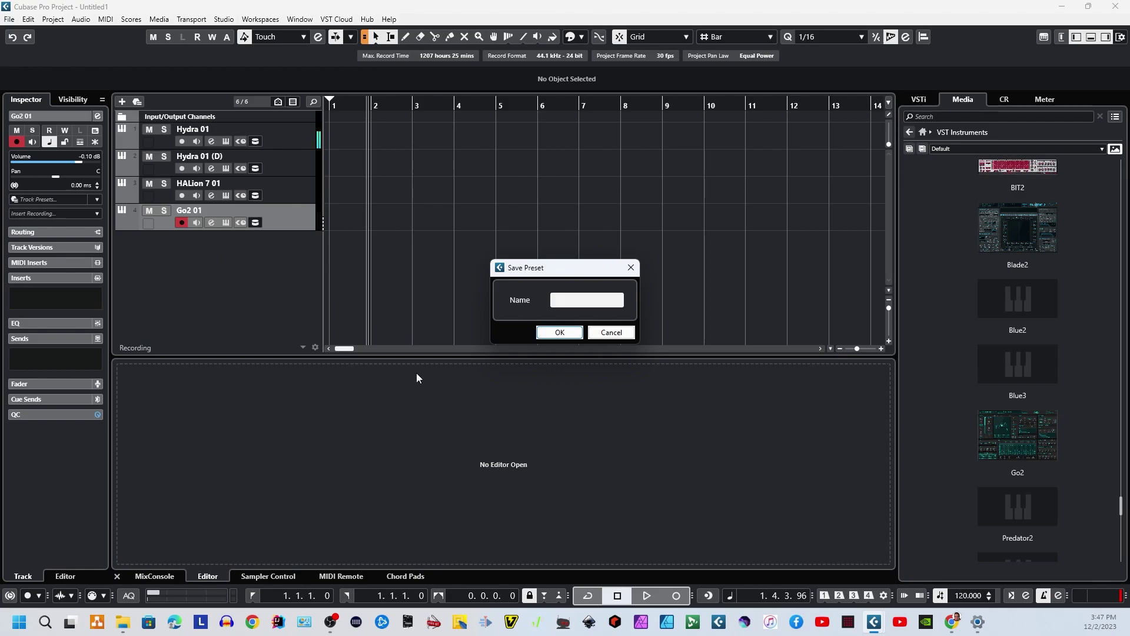
{"action": "type", "text": "Preset 1"}
{"action": "left_click", "coordinate": [559, 332]}
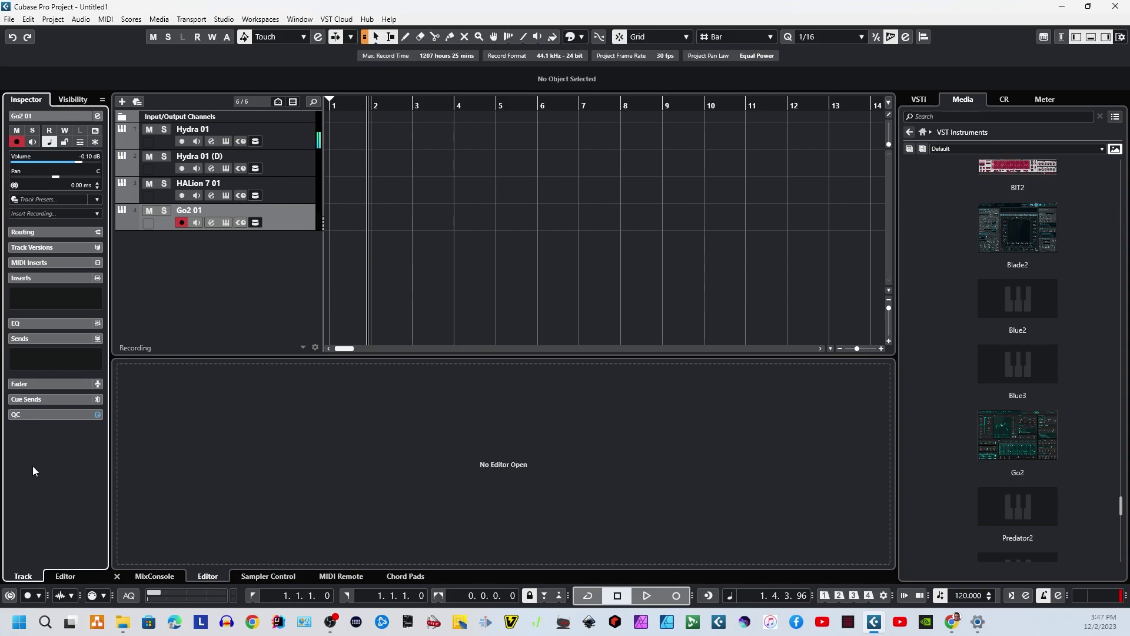
{"action": "right_click", "coordinate": [53, 464]}
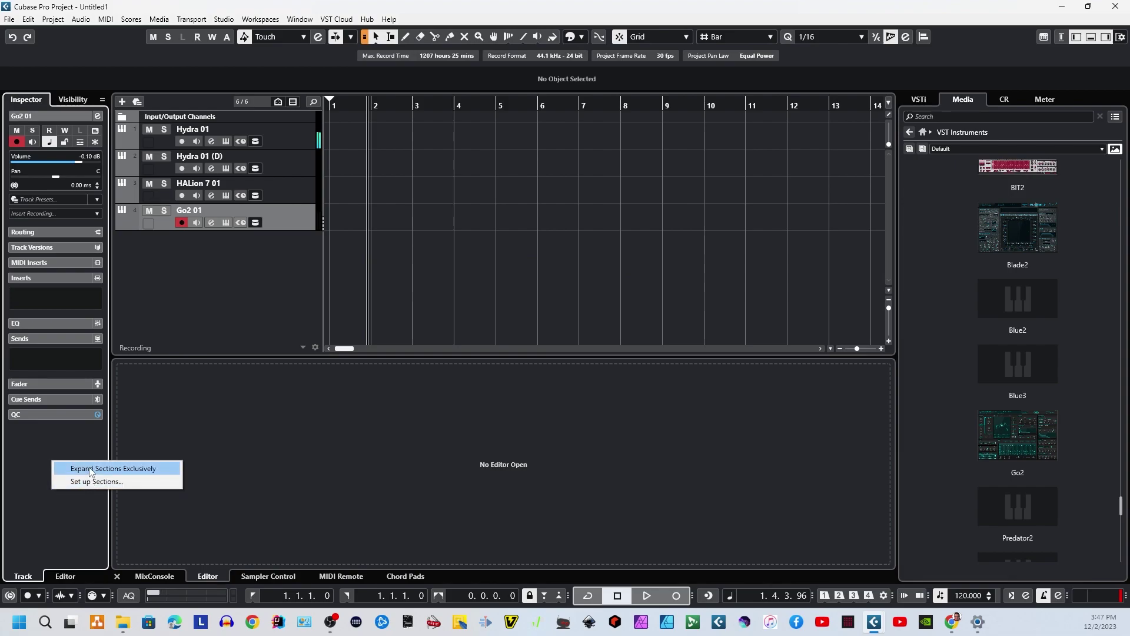
{"action": "left_click", "coordinate": [92, 486]}
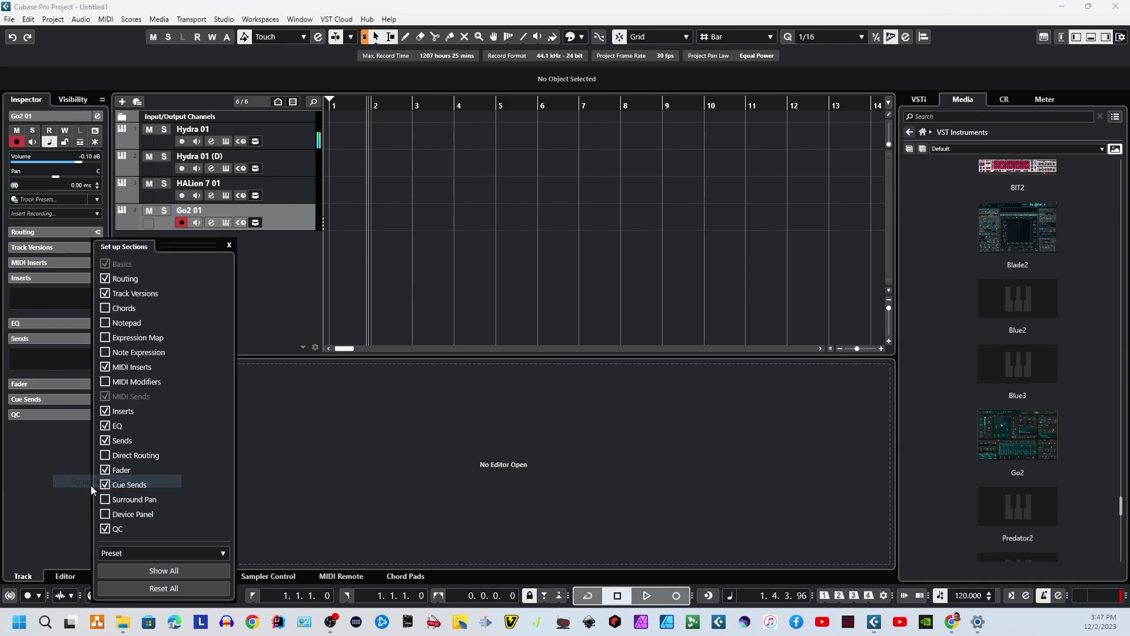
{"action": "left_click", "coordinate": [130, 552]}
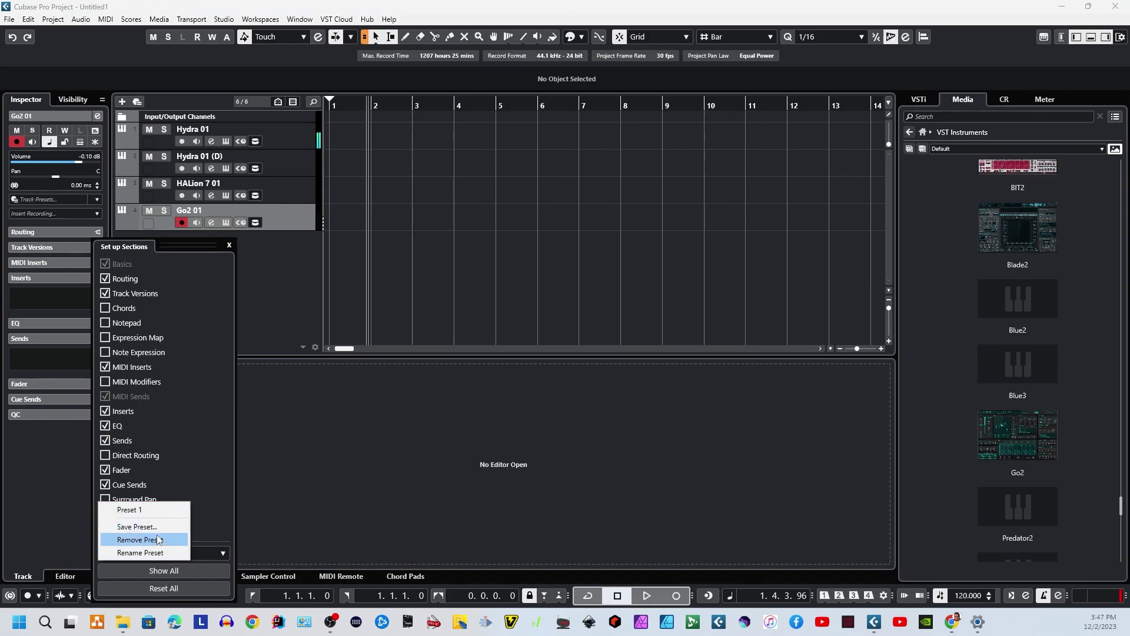
{"action": "left_click", "coordinate": [195, 556]}
{"action": "left_click", "coordinate": [171, 586]}
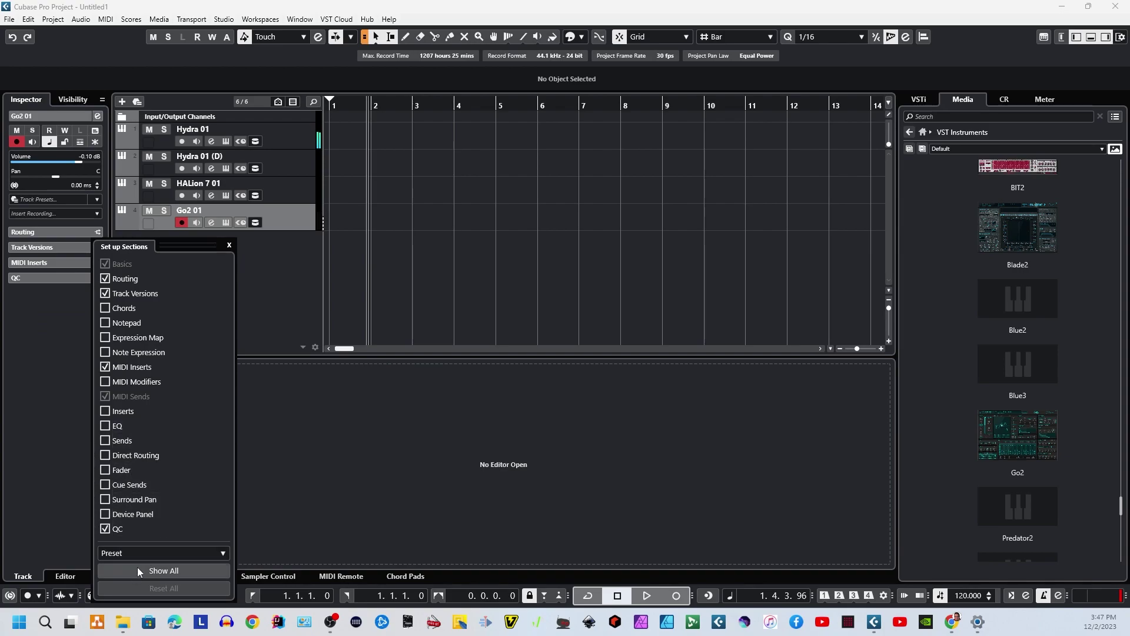
{"action": "left_click", "coordinate": [149, 554]}
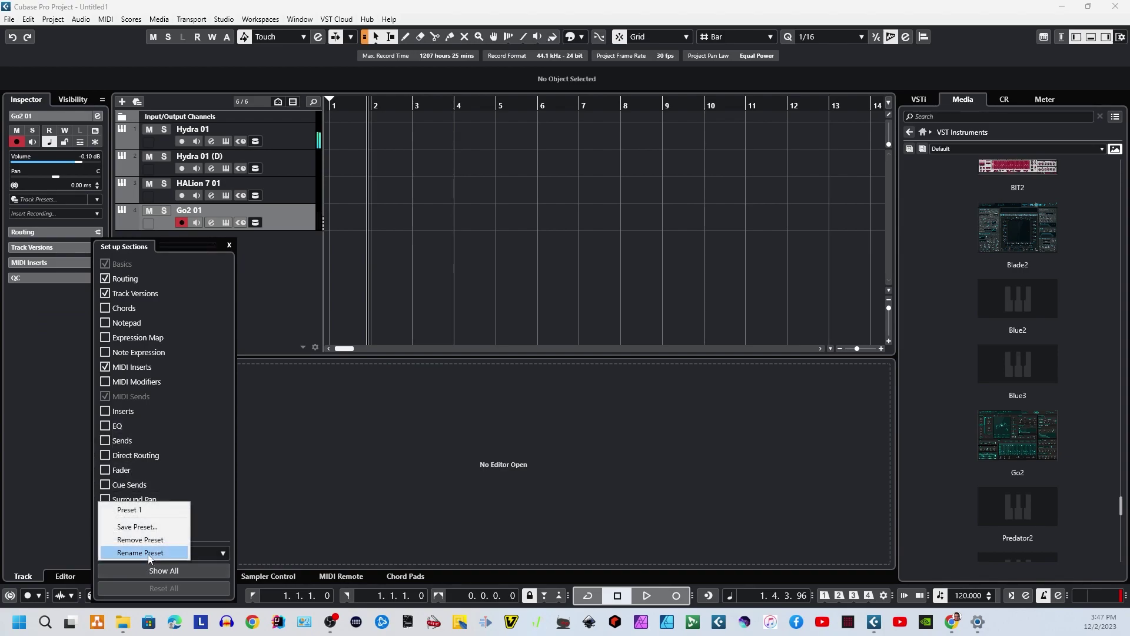
{"action": "left_click", "coordinate": [173, 511]}
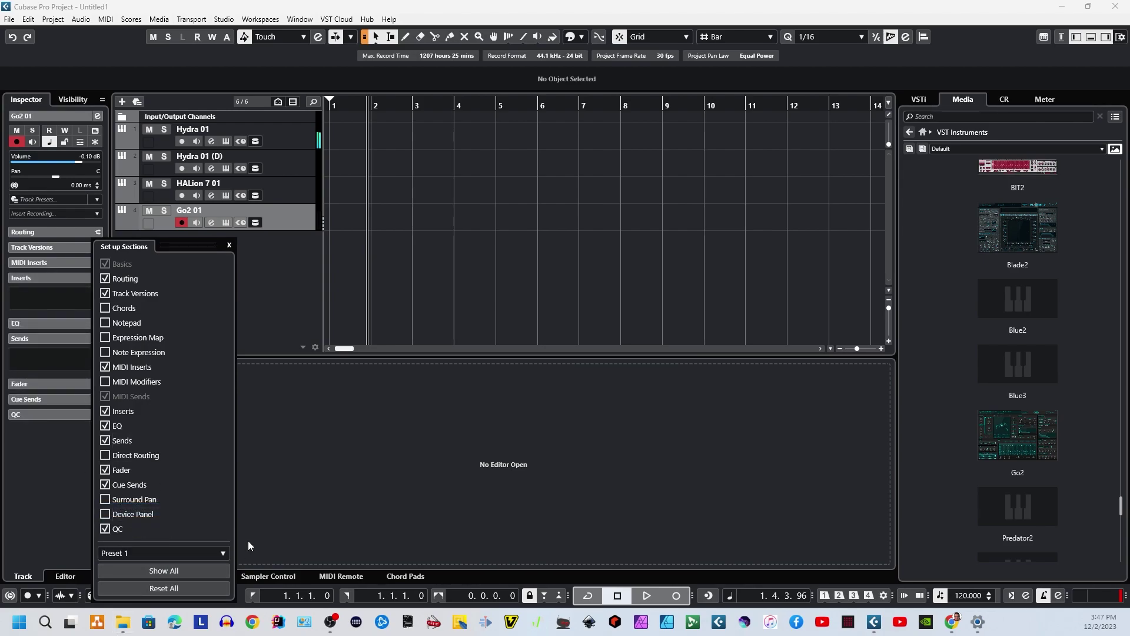
{"action": "left_click", "coordinate": [229, 245]}
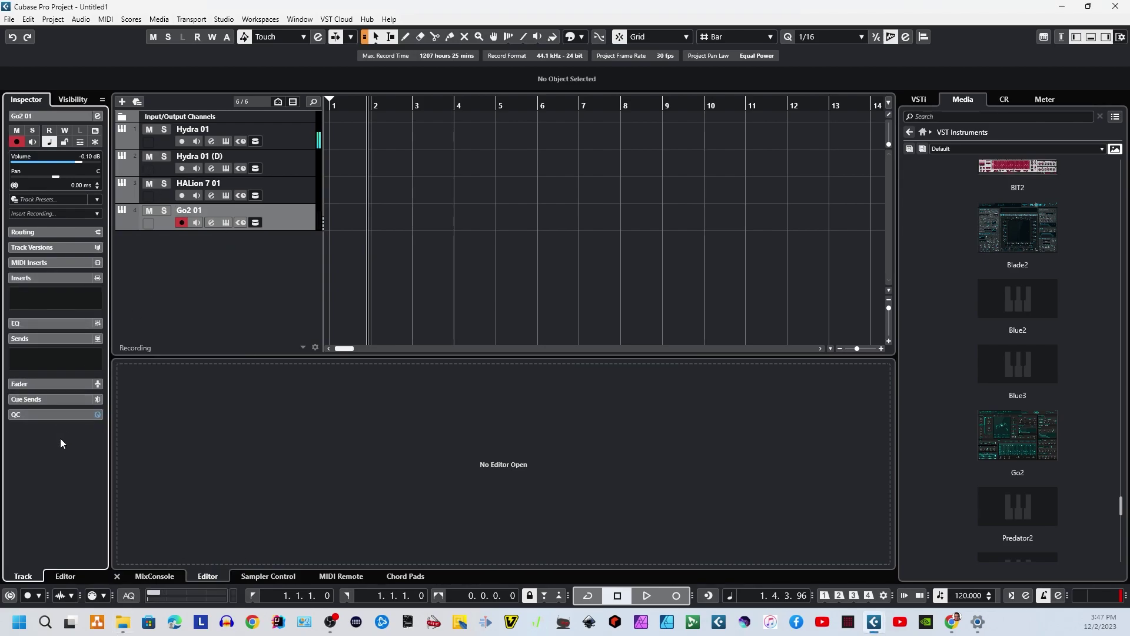
Toggle the Fader section and filter VST Instruments by 'reaso' to find the Reason Rack Plugin
{"action": "left_click", "coordinate": [52, 386]}
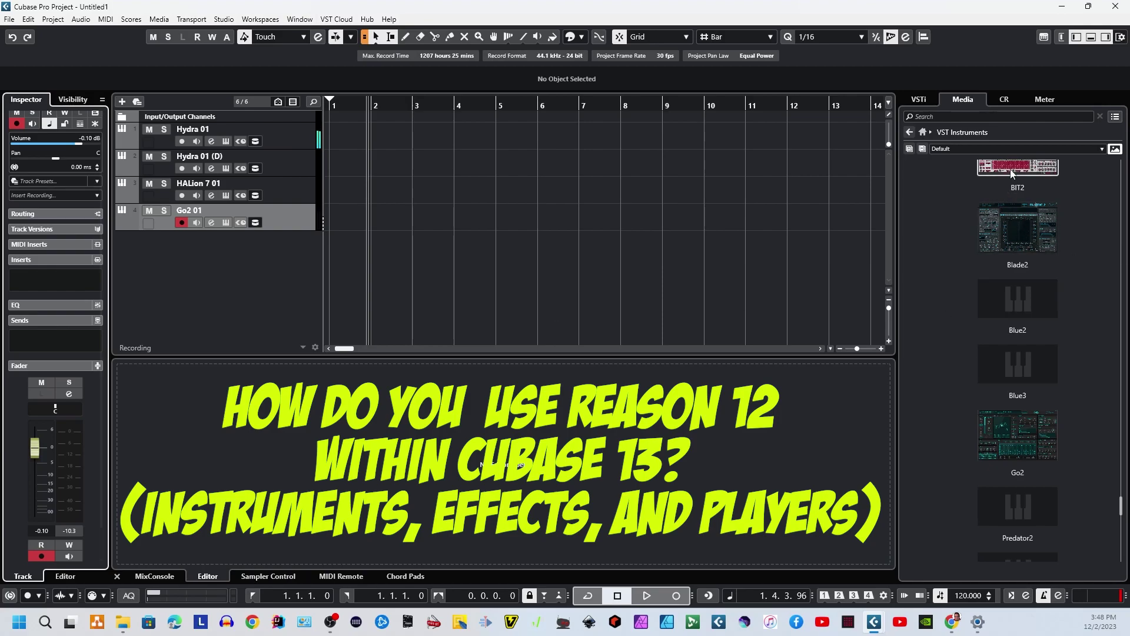
{"action": "left_click", "coordinate": [1008, 116]}
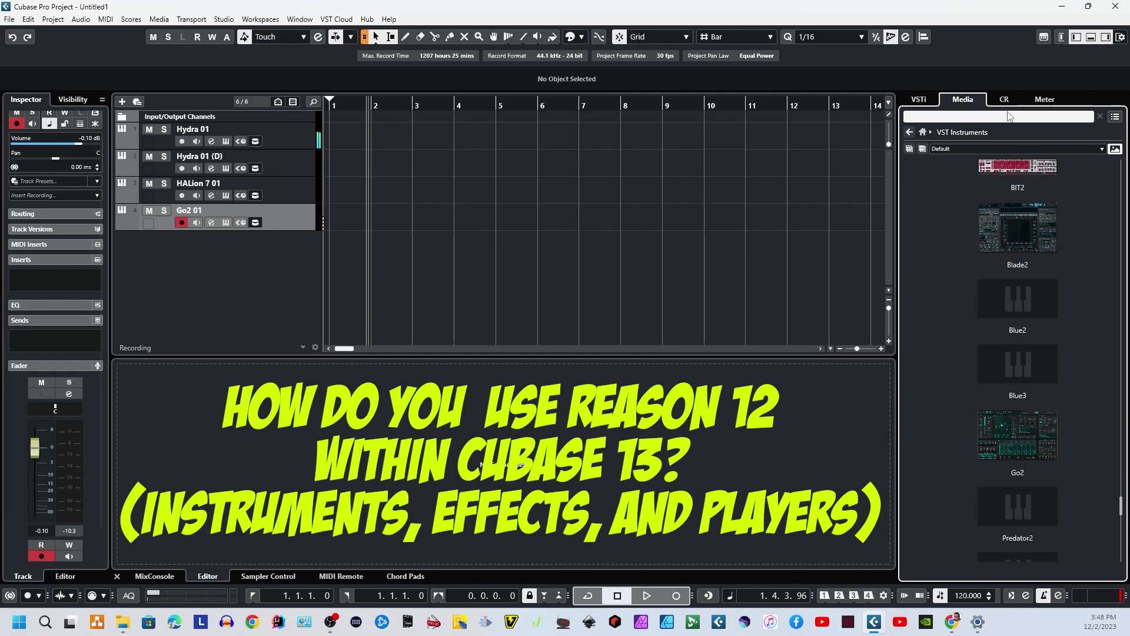
{"action": "type", "text": "reason"}
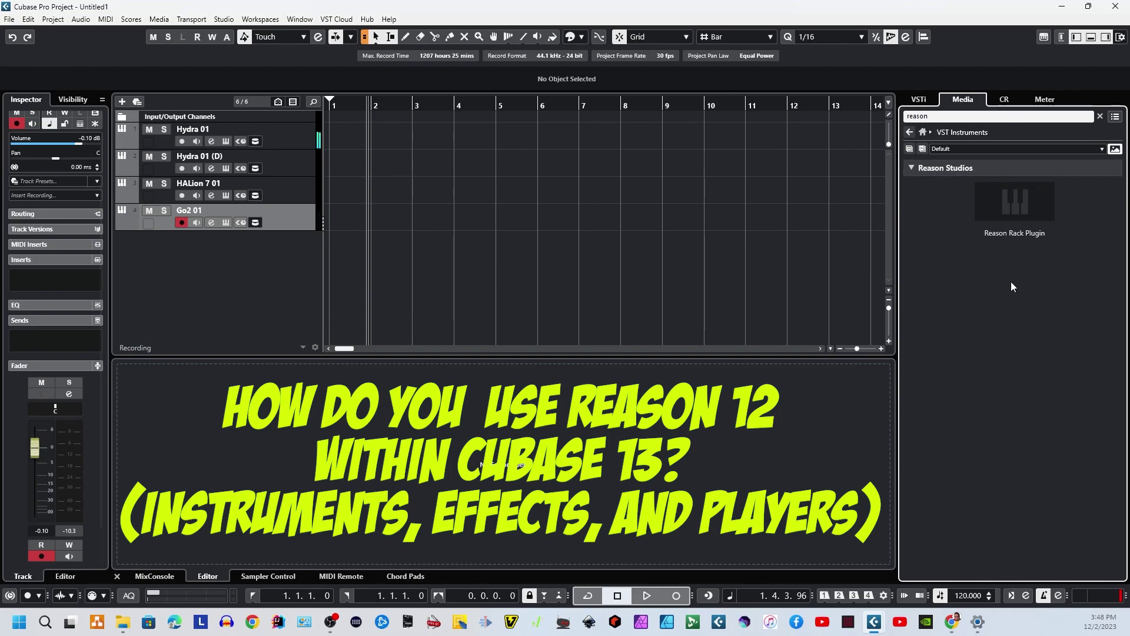
{"action": "scroll", "coordinate": [87, 362], "scroll_direction": "down", "scroll_amount": 1}
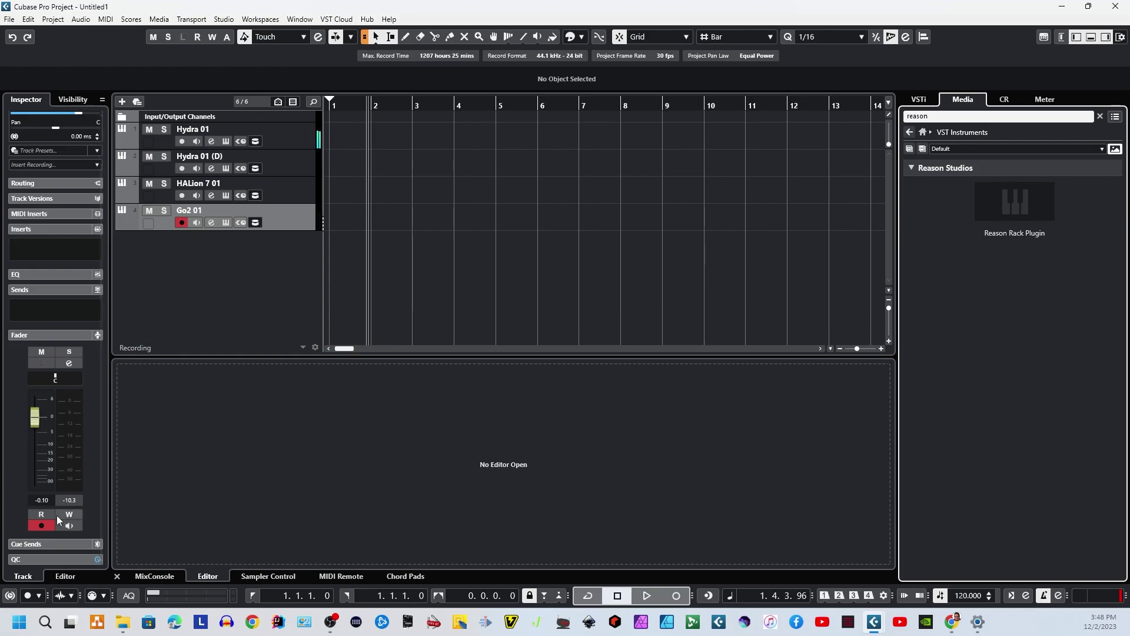
Hide the Fader and other unused Inspector sections, then add a Reason Rack Plugin 01 instrument track
{"action": "left_click", "coordinate": [18, 335]}
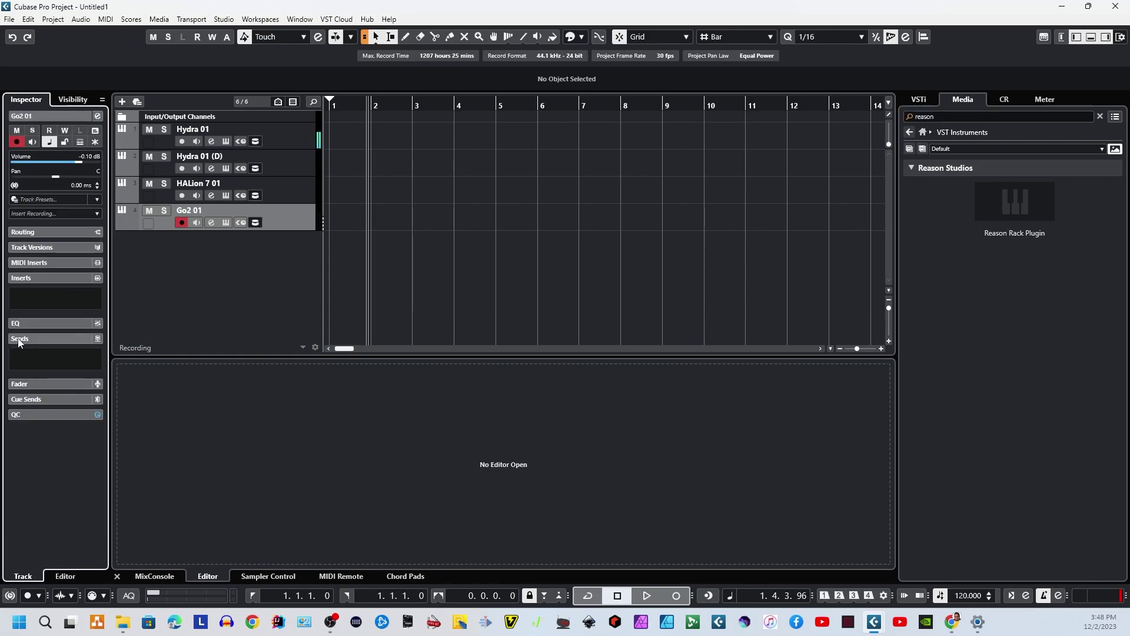
{"action": "right_click", "coordinate": [44, 462]}
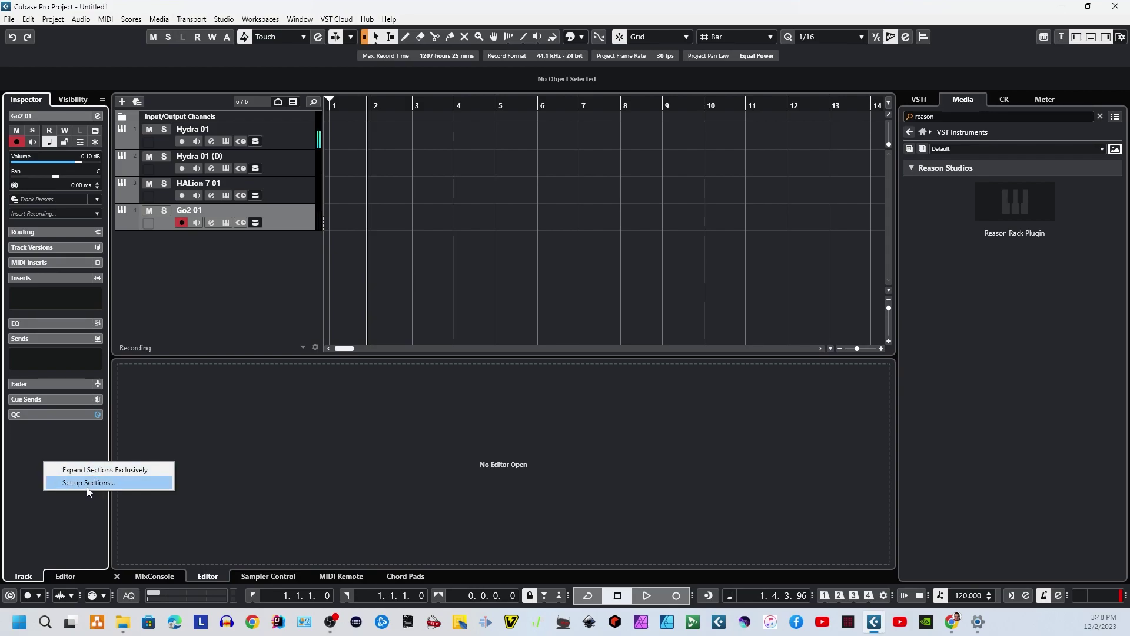
{"action": "left_click", "coordinate": [88, 483]}
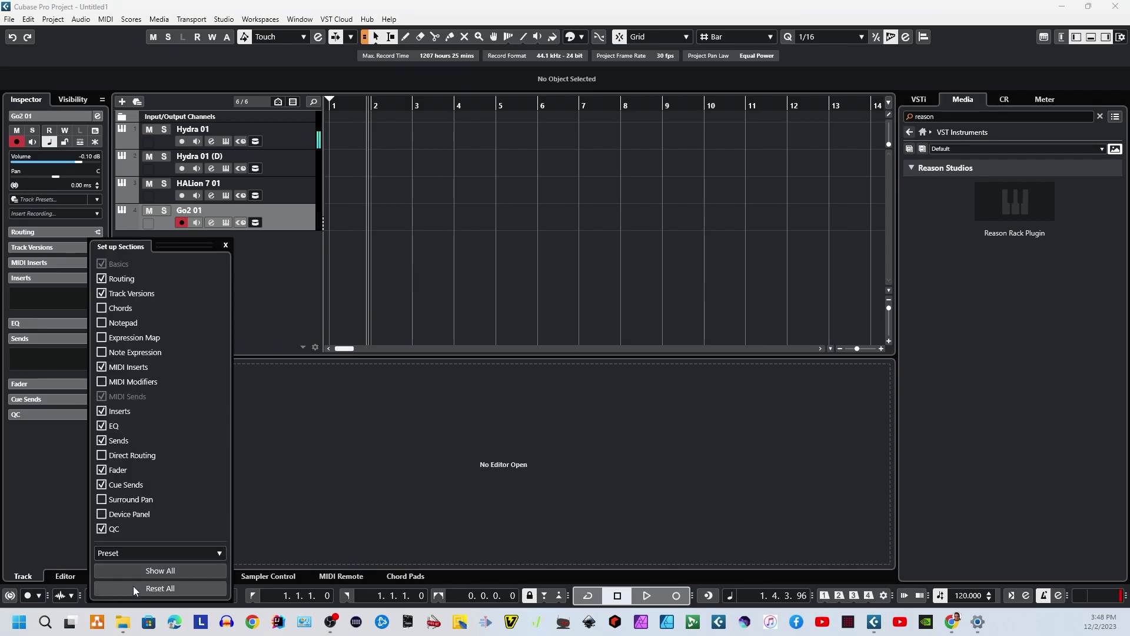
{"action": "left_click", "coordinate": [133, 589]}
{"action": "left_click", "coordinate": [9, 384]}
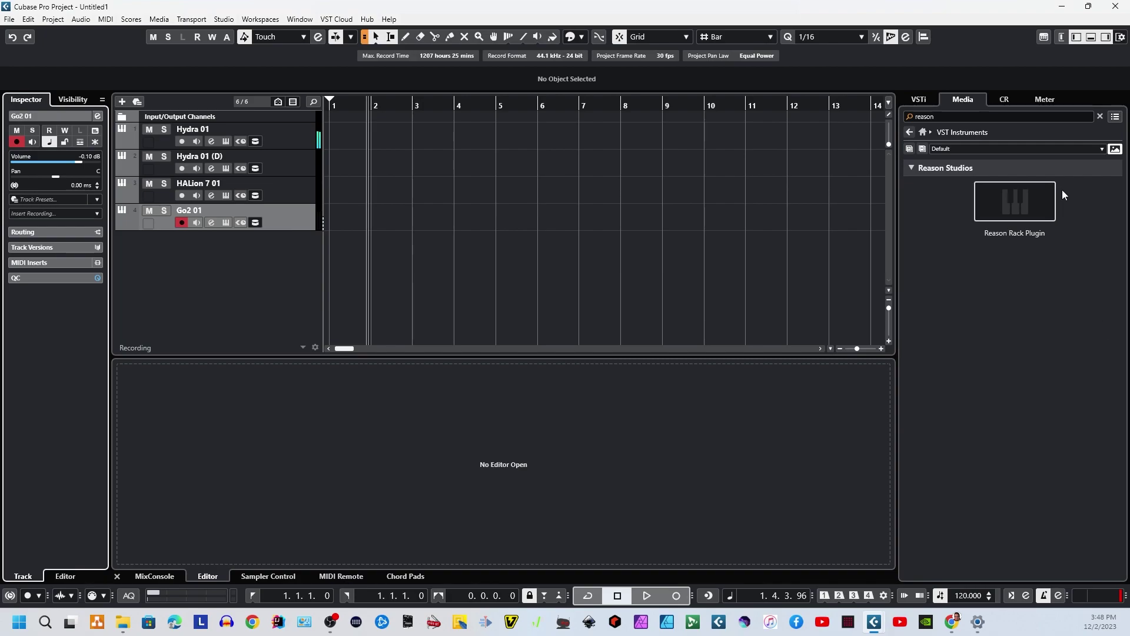
{"action": "left_click_drag", "start_coordinate": [1029, 195], "coordinate": [235, 307]}
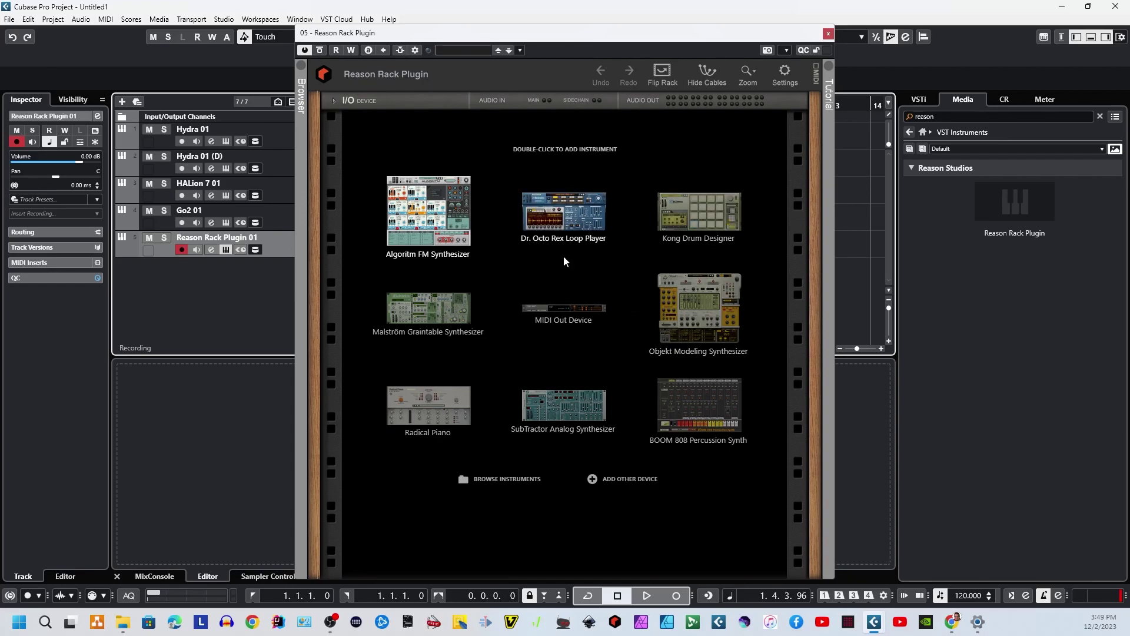
Create a ReDominator Polyphonic Synthesizer from the Rack Browser's Instruments list, loading its BellChime1 patch
{"action": "left_click", "coordinate": [508, 479]}
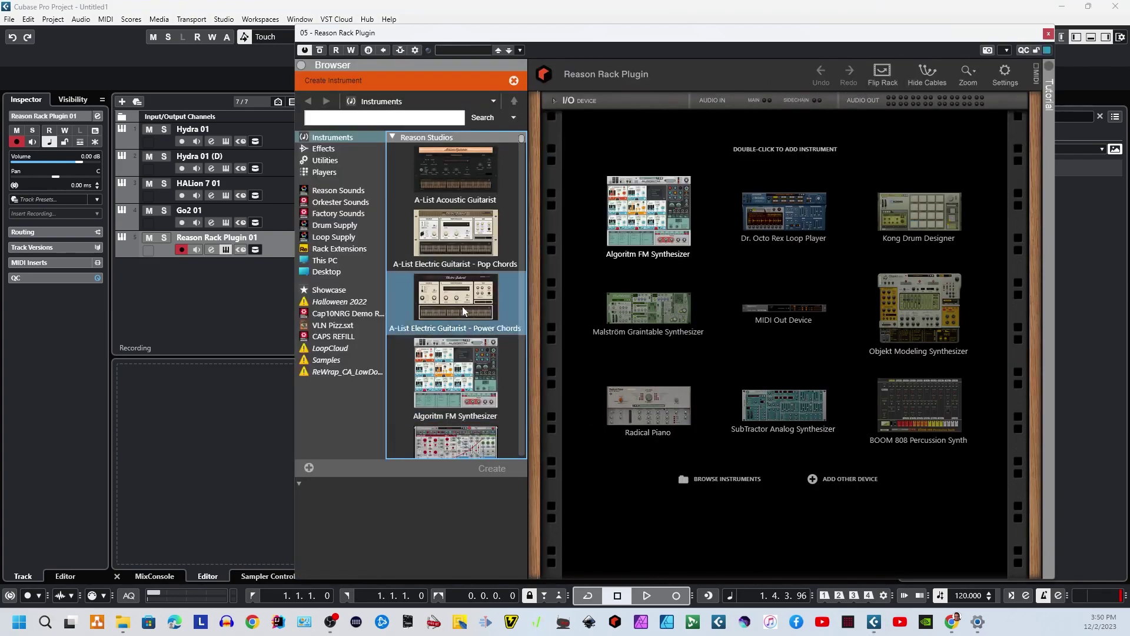
{"action": "scroll", "coordinate": [462, 306], "scroll_direction": "down", "scroll_amount": 10}
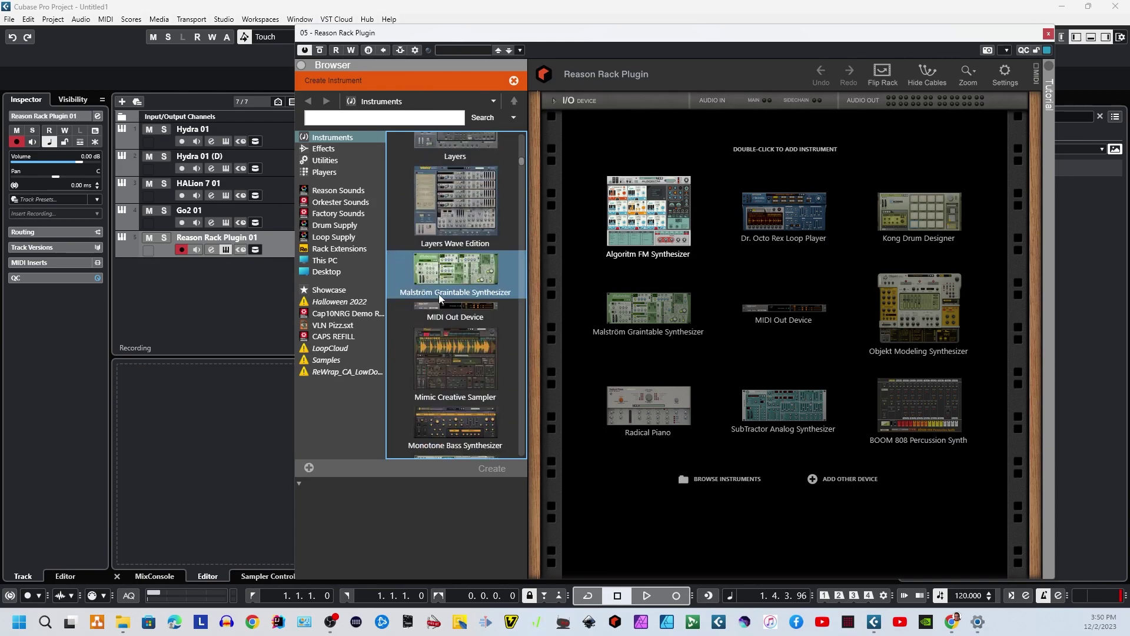
{"action": "scroll", "coordinate": [439, 297], "scroll_direction": "down", "scroll_amount": 8}
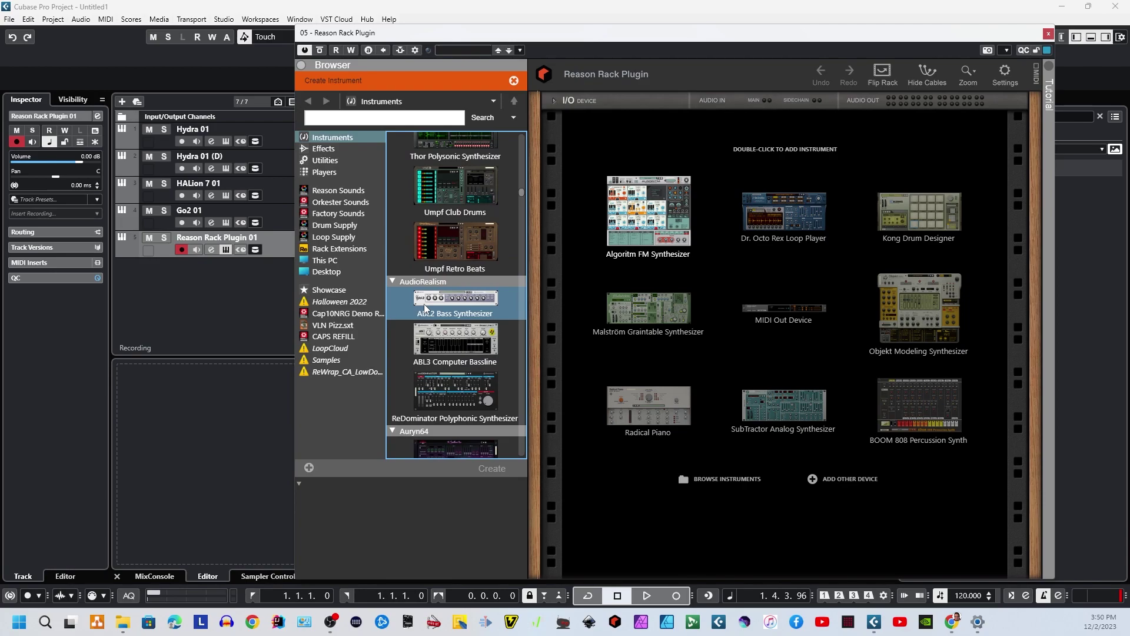
{"action": "left_click", "coordinate": [461, 389]}
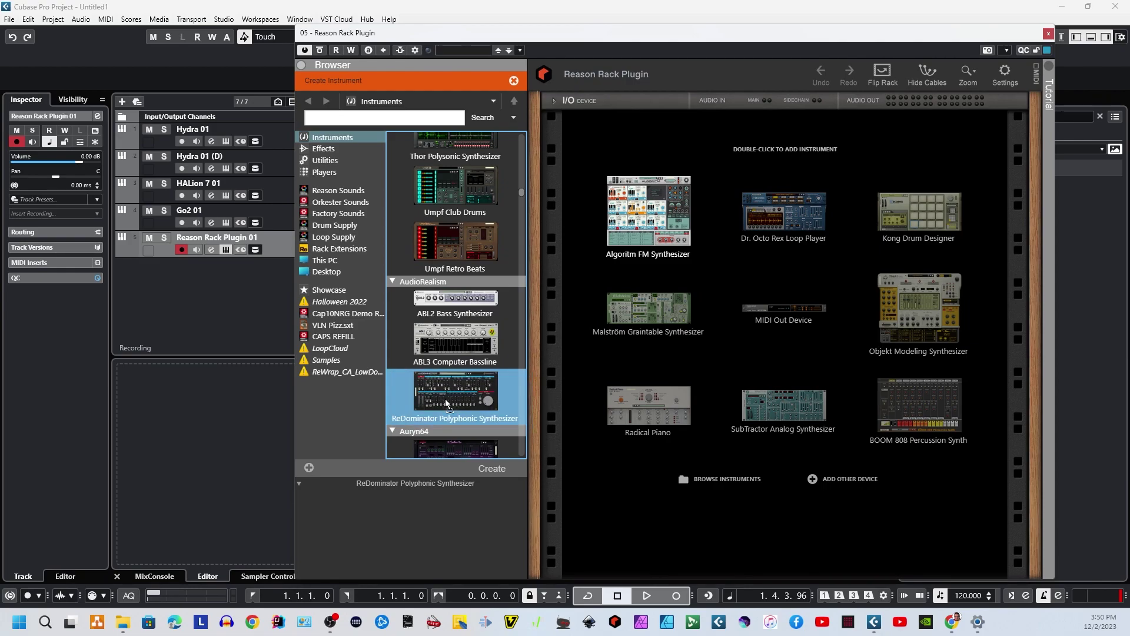
{"action": "double_click", "coordinate": [445, 398]}
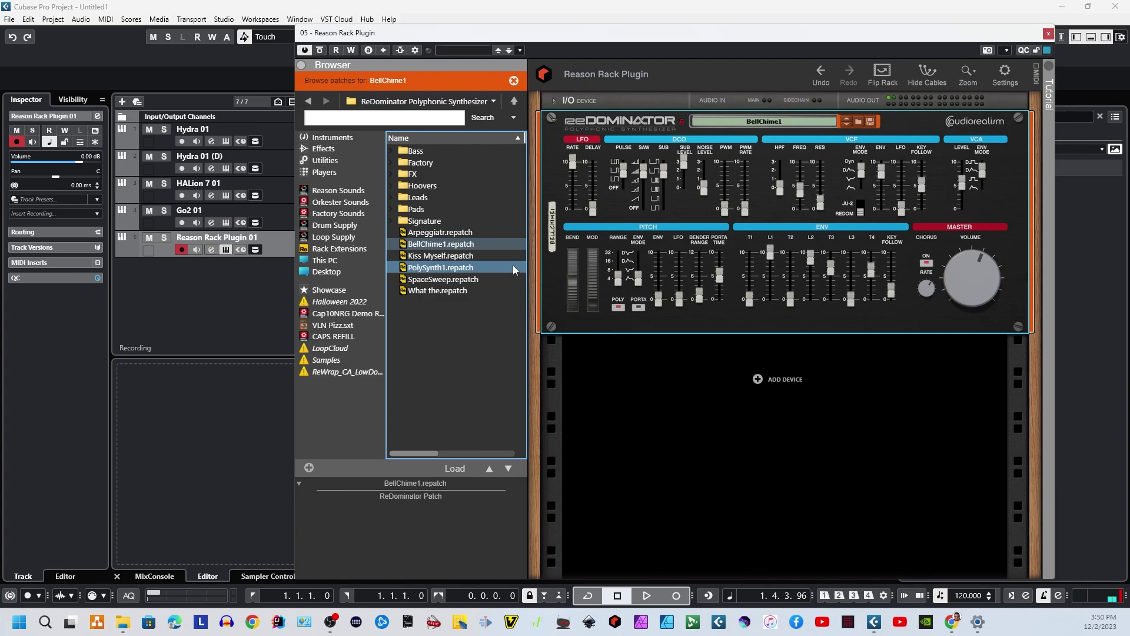
Load the Kiss Myself.repatch patch from the ReDominator's patch menu
{"action": "left_click", "coordinate": [793, 119]}
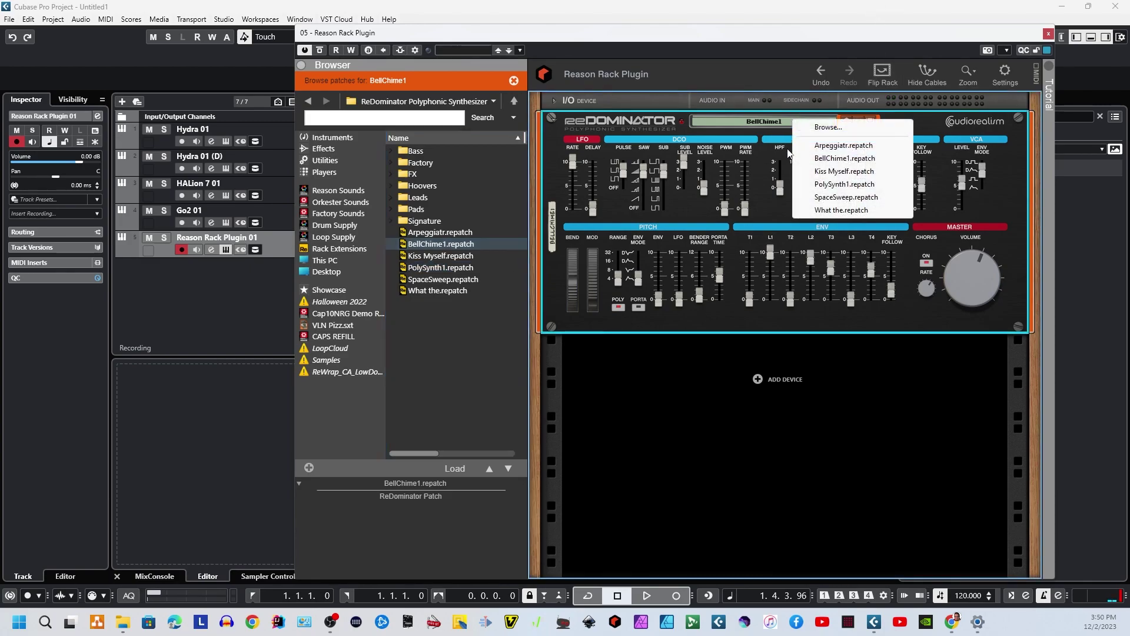
{"action": "left_click", "coordinate": [815, 172]}
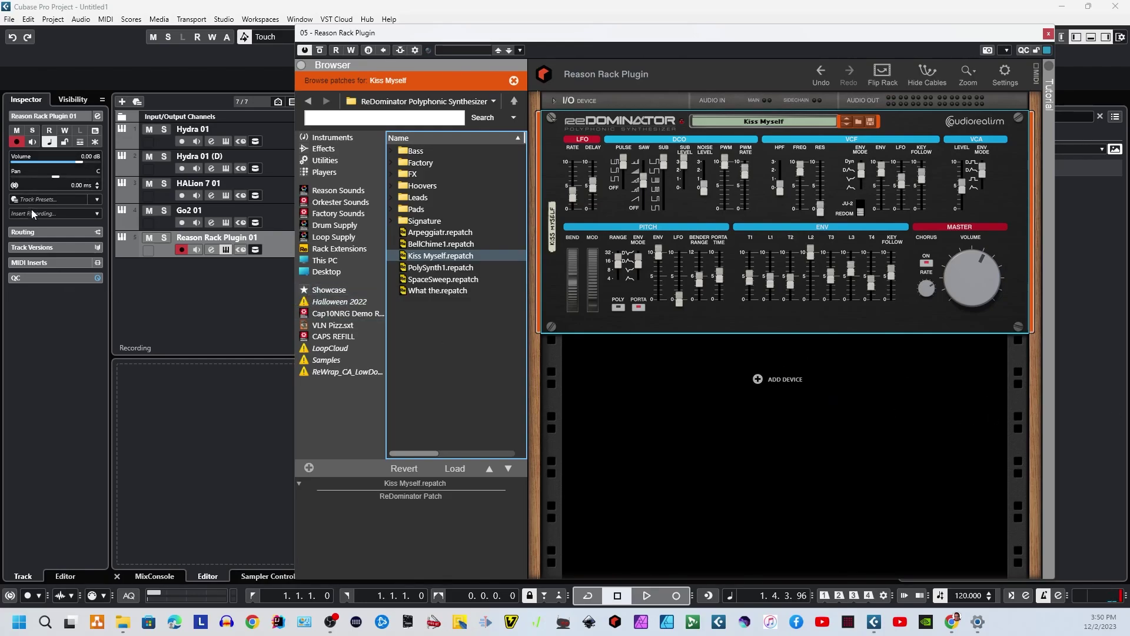
Show the Inspector's Inserts section and add a Delay TAPE-201 insert, adjusting its Mode Selector
{"action": "right_click", "coordinate": [59, 242]}
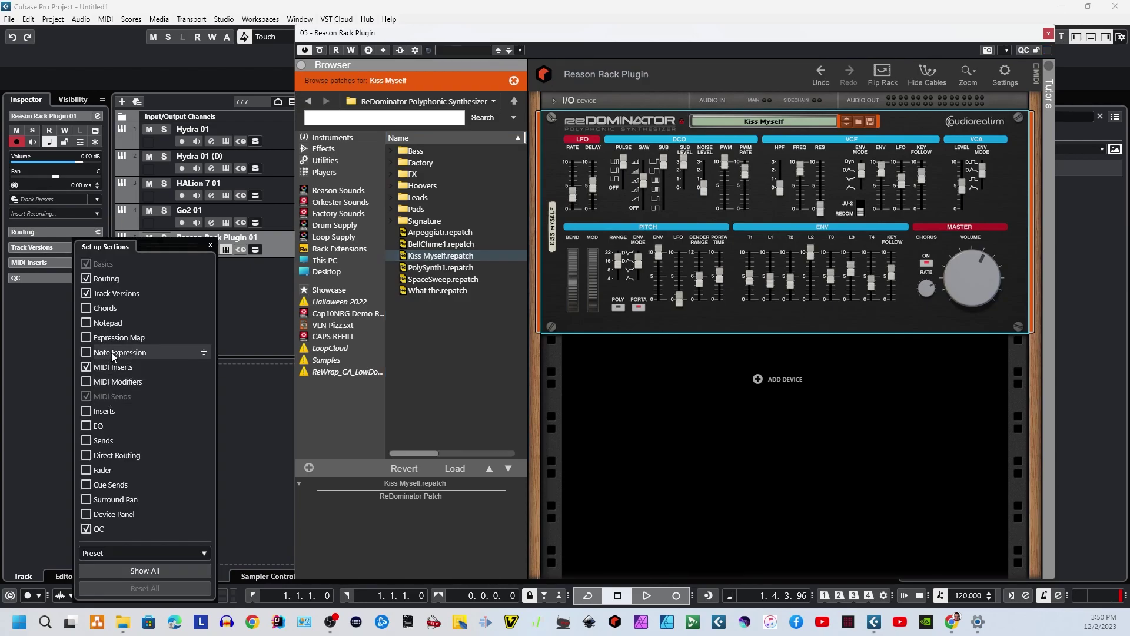
{"action": "left_click", "coordinate": [105, 412]}
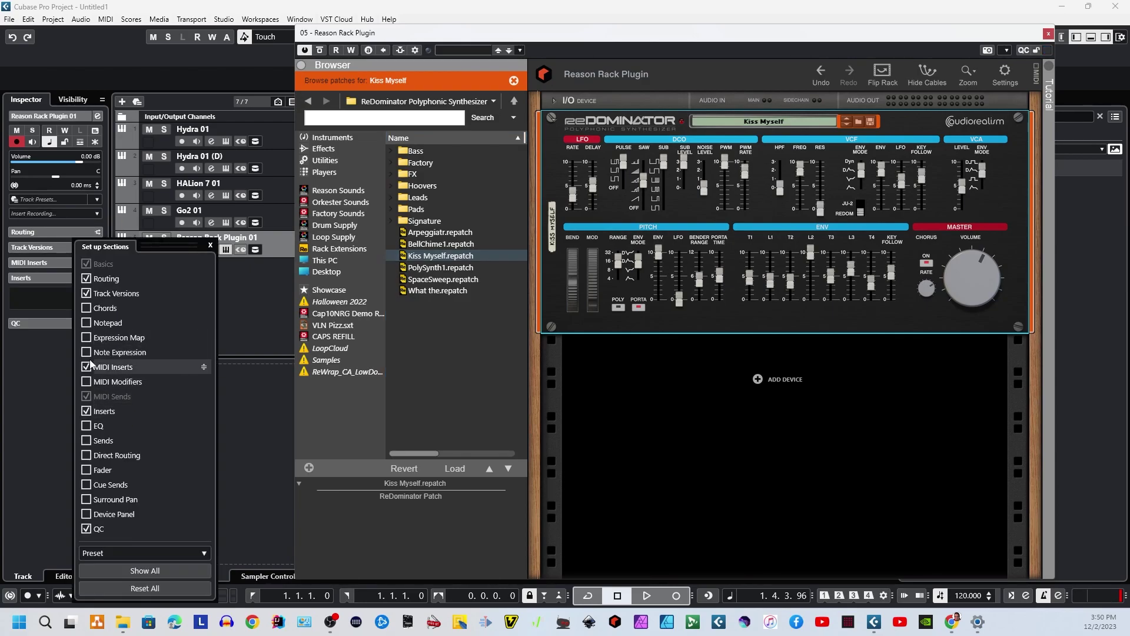
{"action": "left_click", "coordinate": [51, 297]}
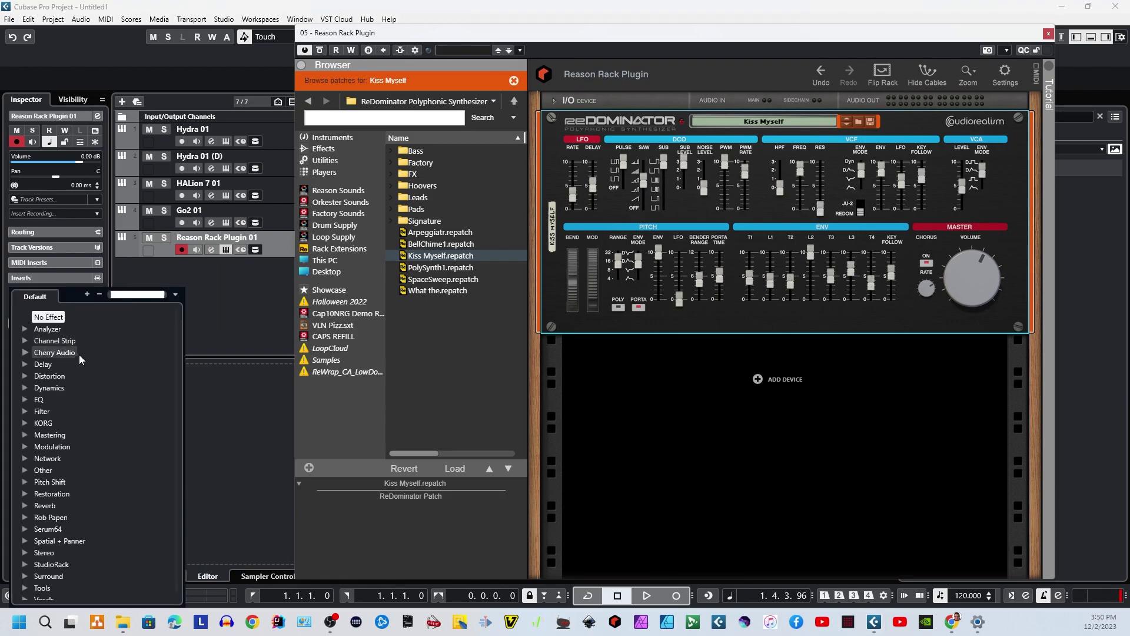
{"action": "left_click", "coordinate": [36, 365]}
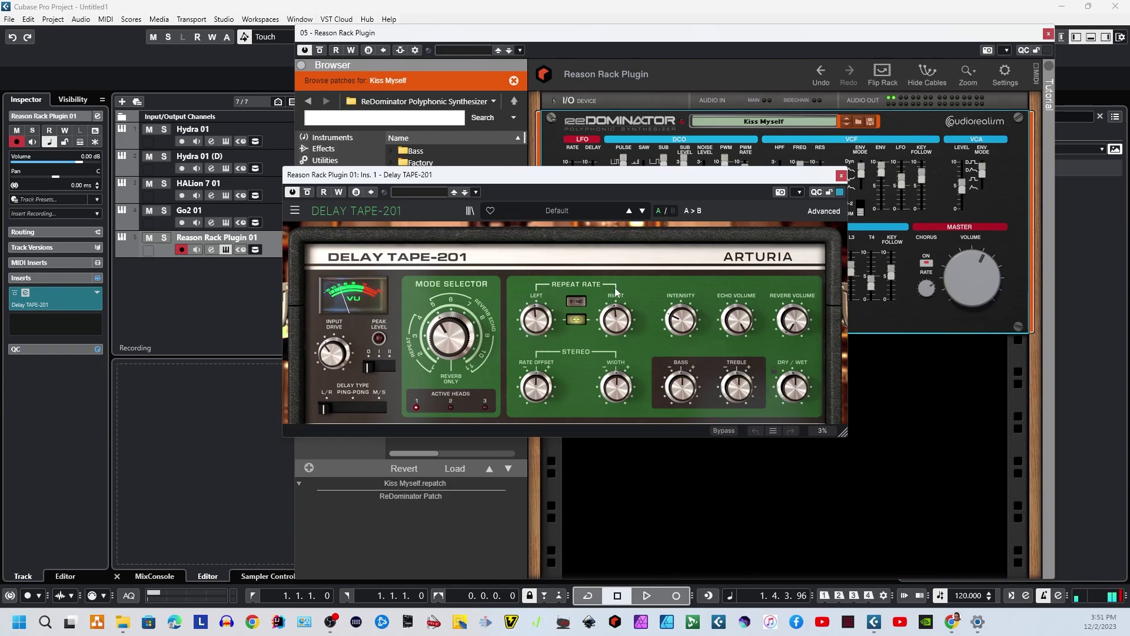
{"action": "left_click", "coordinate": [493, 334]}
{"action": "left_click", "coordinate": [841, 175]}
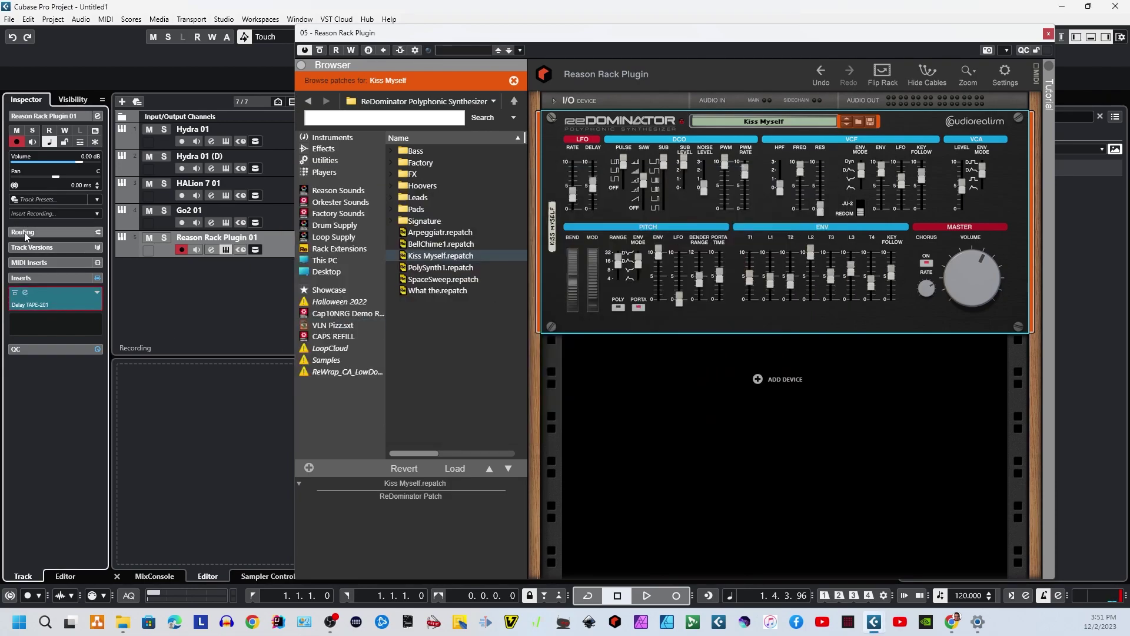
Undo the Delay TAPE-201 insert and add a Déjà Vu Delay Station below ReDominator via a 'delay' search
{"action": "key", "text": "ctrl+z"}
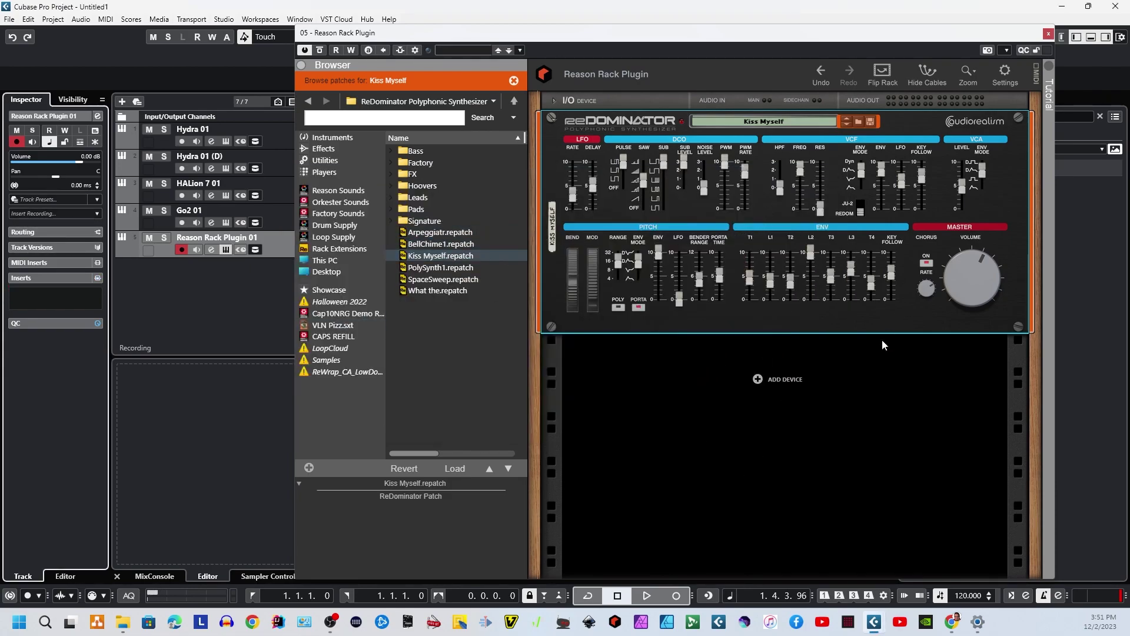
{"action": "left_click", "coordinate": [335, 150]}
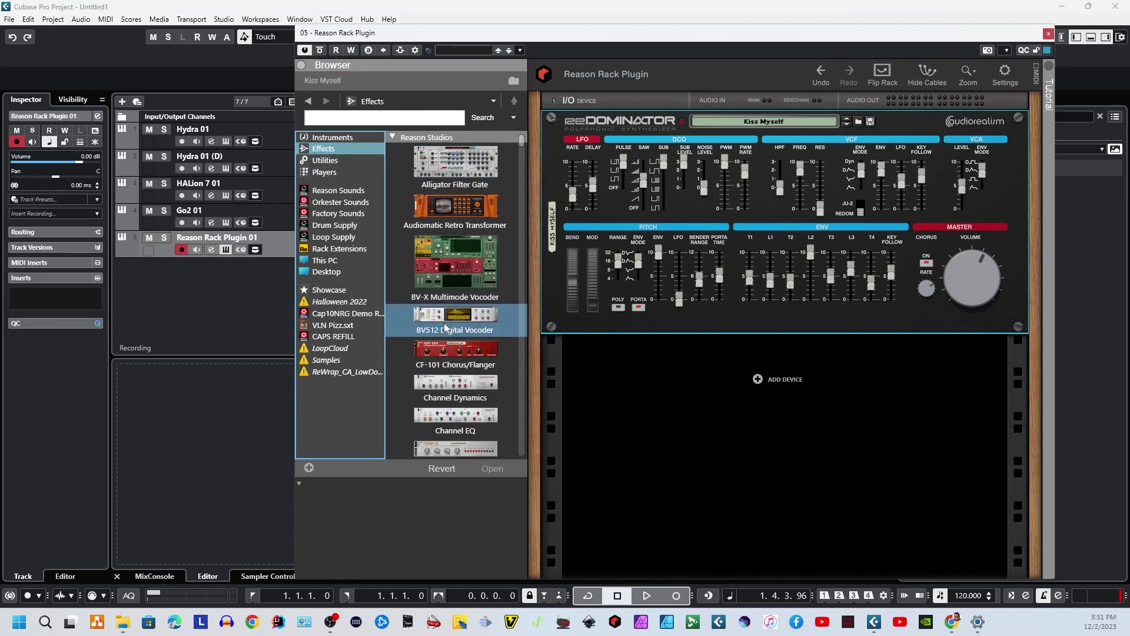
{"action": "scroll", "coordinate": [446, 328], "scroll_direction": "down", "scroll_amount": 5}
{"action": "left_click", "coordinate": [417, 122]}
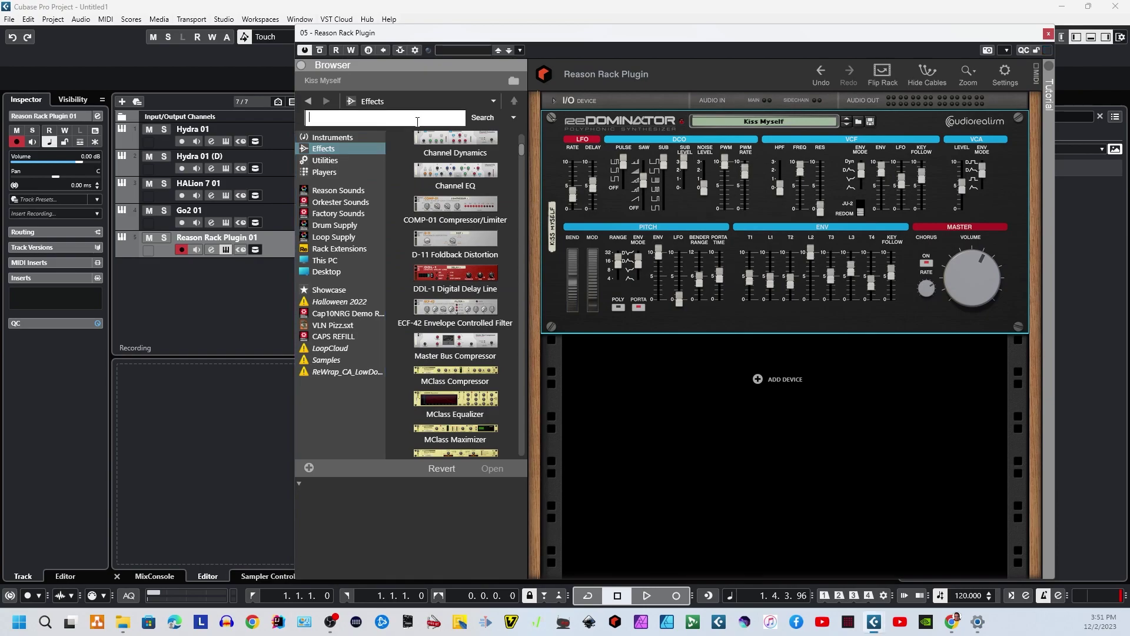
{"action": "type", "text": "delay"}
{"action": "key", "text": "Return"}
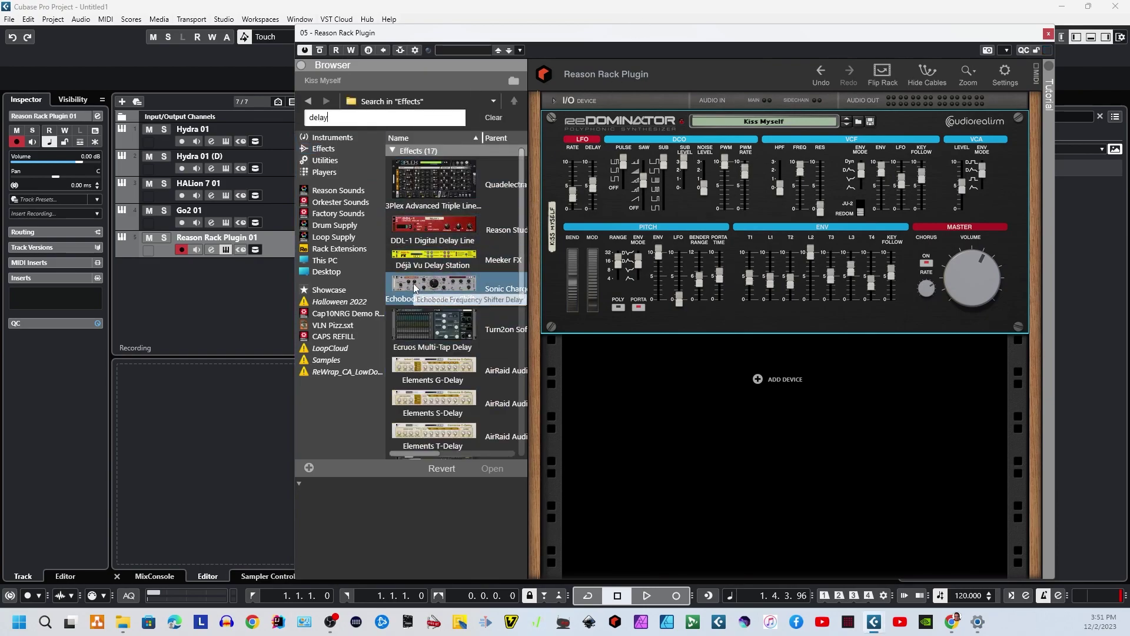
{"action": "mouse_move", "coordinate": [433, 259]}
{"action": "left_mouse_down"}
{"action": "mouse_move", "coordinate": [710, 356]}
{"action": "mouse_move", "coordinate": [732, 320]}
{"action": "mouse_move", "coordinate": [746, 347]}
{"action": "left_mouse_up"}
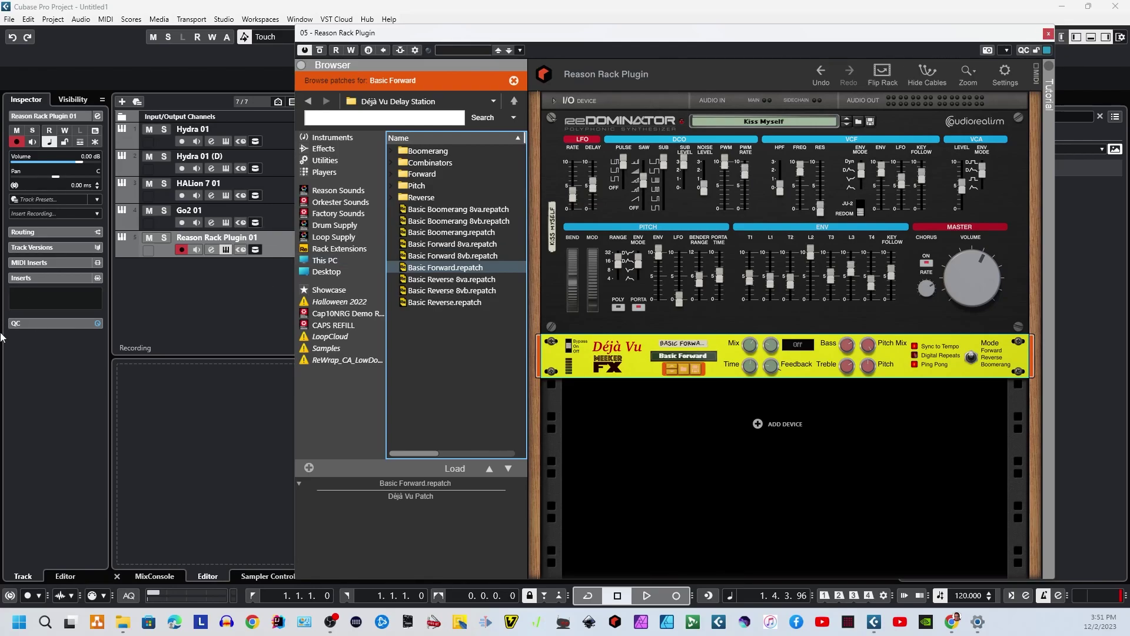
Search 'reas' in an empty insert slot and load the Reason Rack Plugin Effect
{"action": "left_click", "coordinate": [40, 310]}
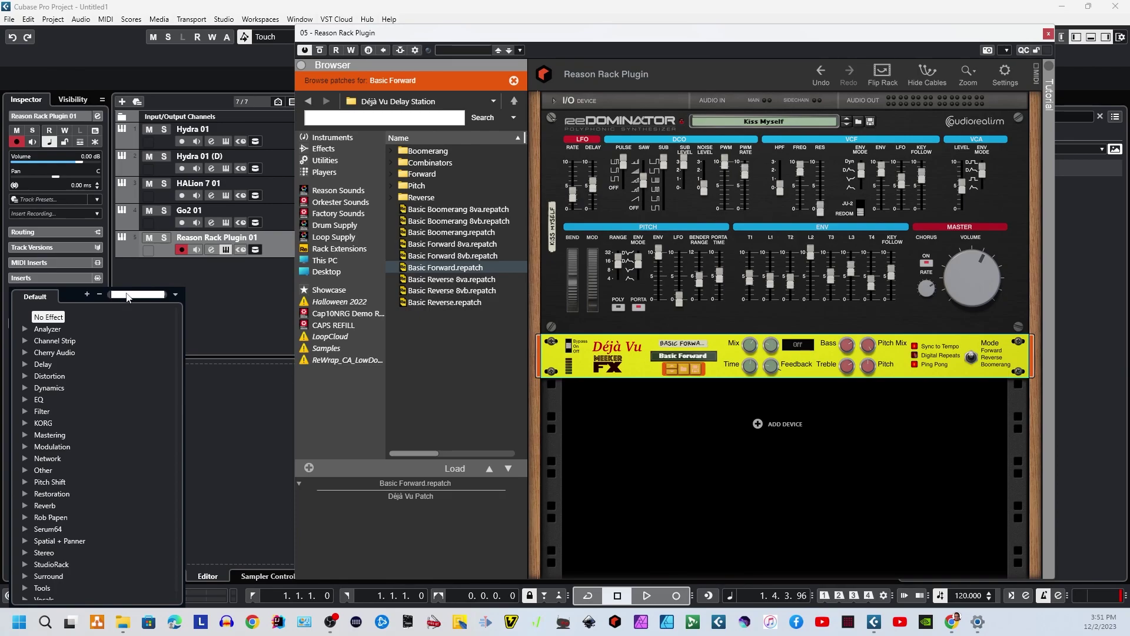
{"action": "type", "text": "reas"}
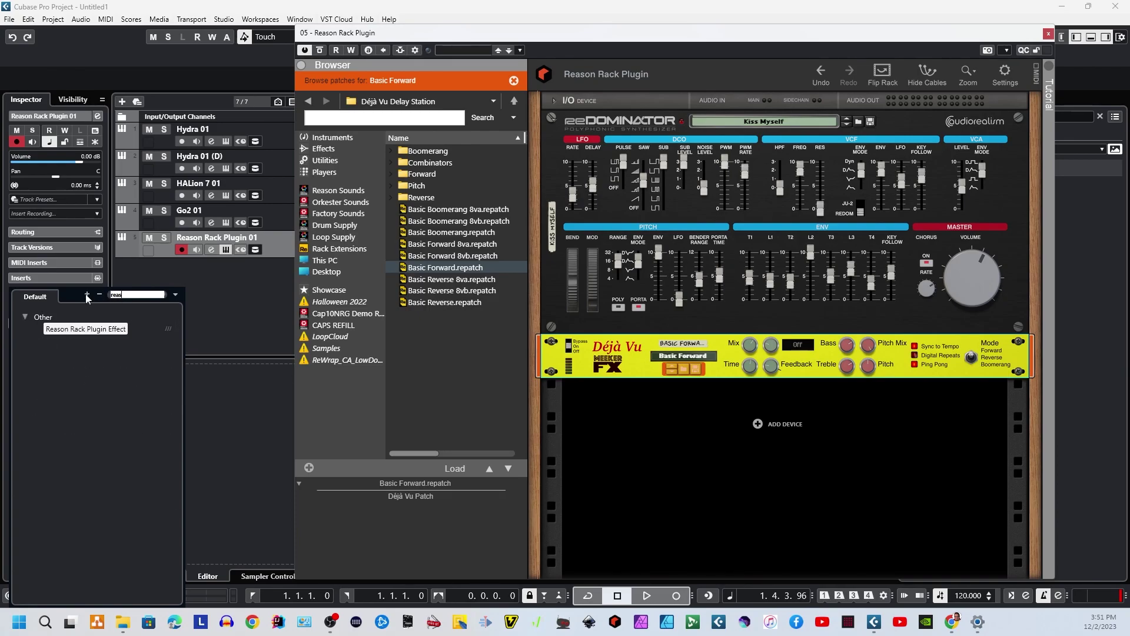
{"action": "left_click", "coordinate": [100, 327]}
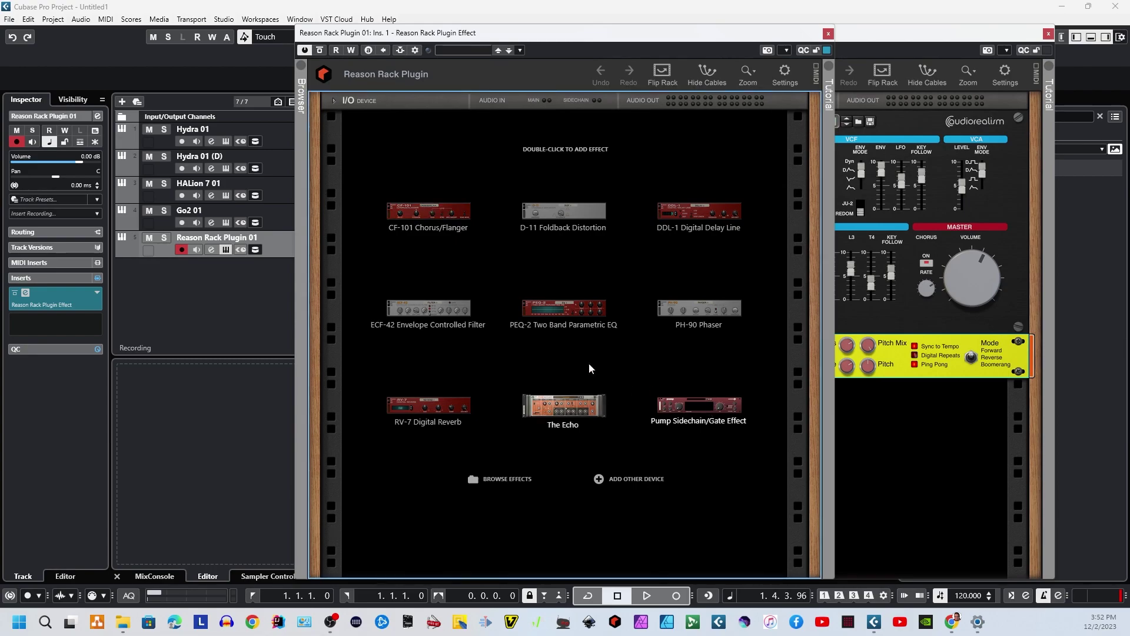
Add the Pump Sidechain/Gate effect on its Basic Sidechain patch and open the rack's Effects browser
{"action": "double_click", "coordinate": [700, 406]}
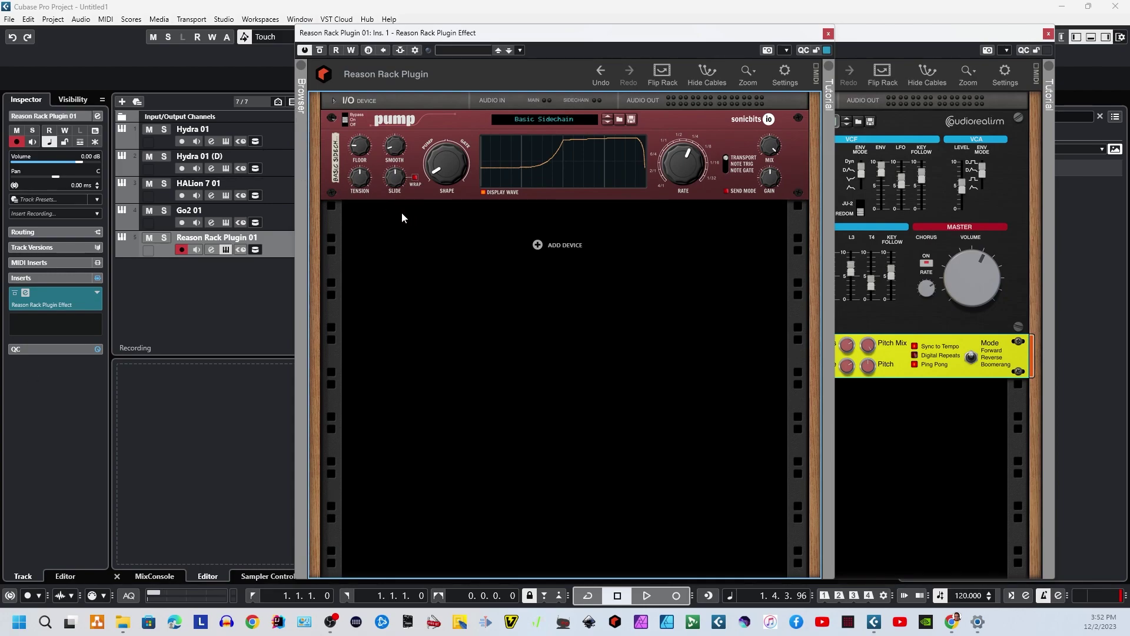
{"action": "right_click", "coordinate": [537, 247]}
{"action": "right_click", "coordinate": [517, 248]}
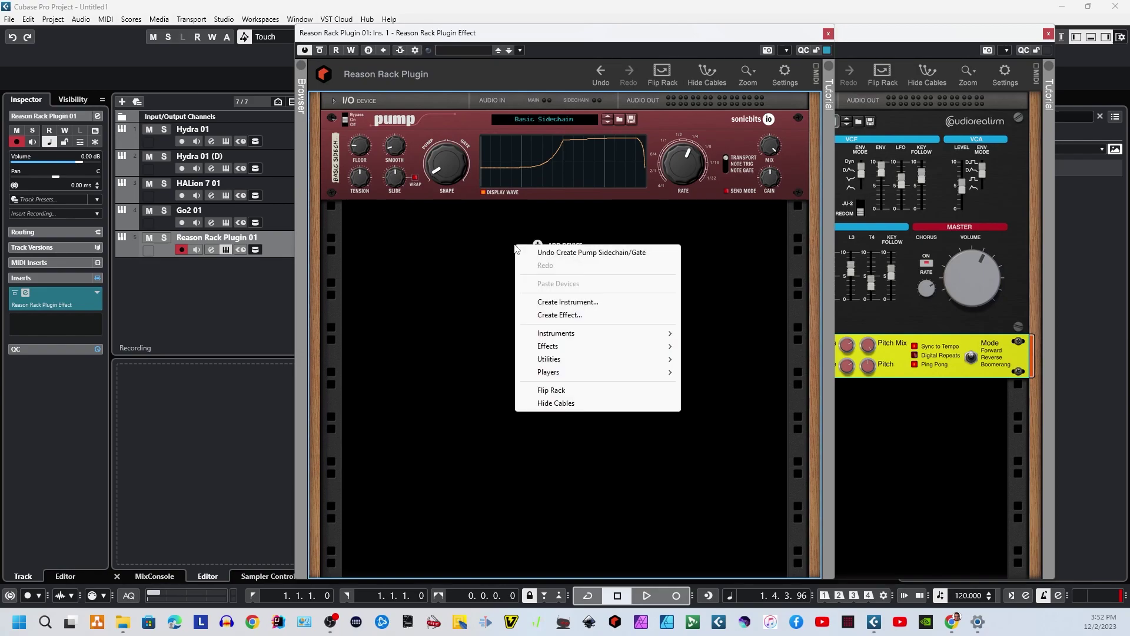
{"action": "left_click", "coordinate": [302, 127]}
{"action": "left_click", "coordinate": [302, 127]}
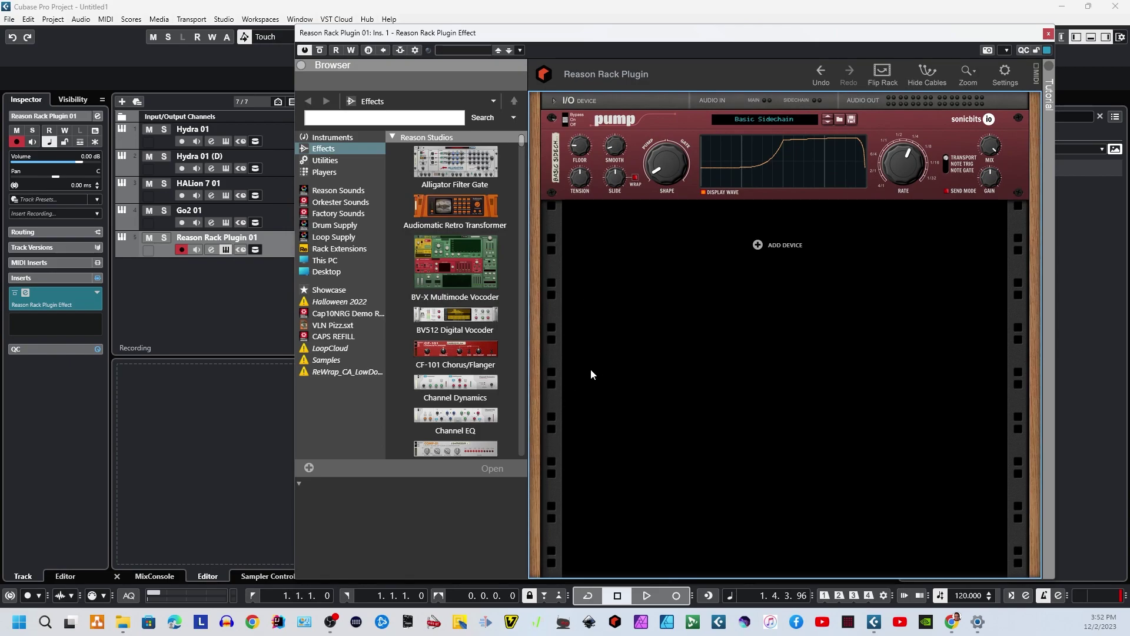
Stack CF-101 Chorus/Flanger, Channel Dynamics and Alligator Filter Gate (Pad Rhythmification) under Pump
{"action": "left_click", "coordinate": [498, 397]}
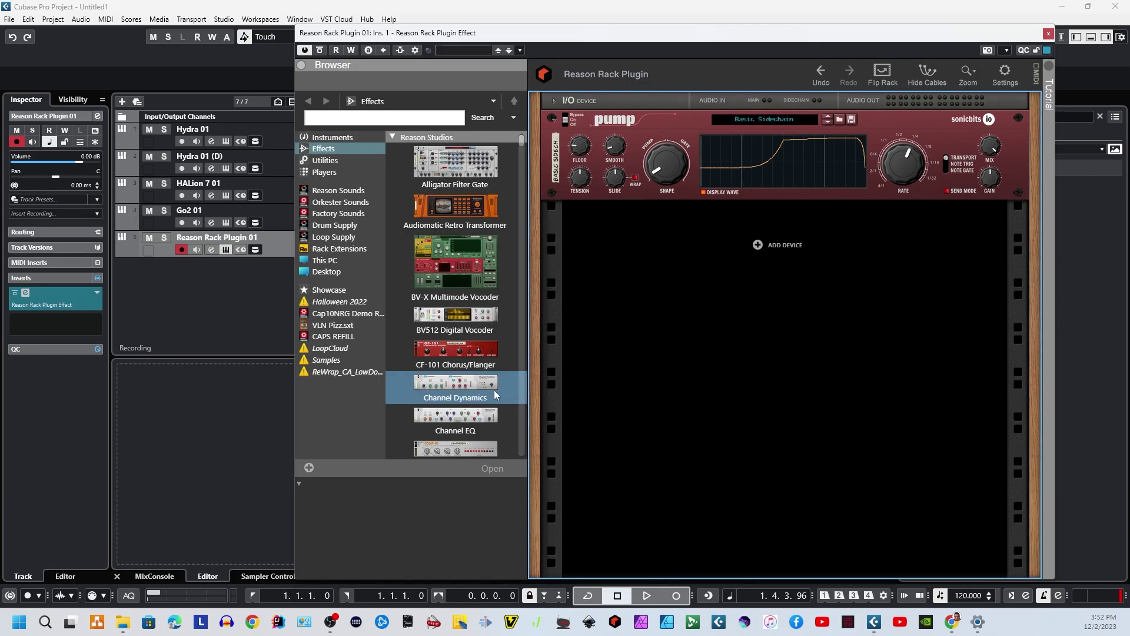
{"action": "left_click", "coordinate": [478, 363]}
{"action": "left_click_drag", "start_coordinate": [478, 362], "coordinate": [676, 274]}
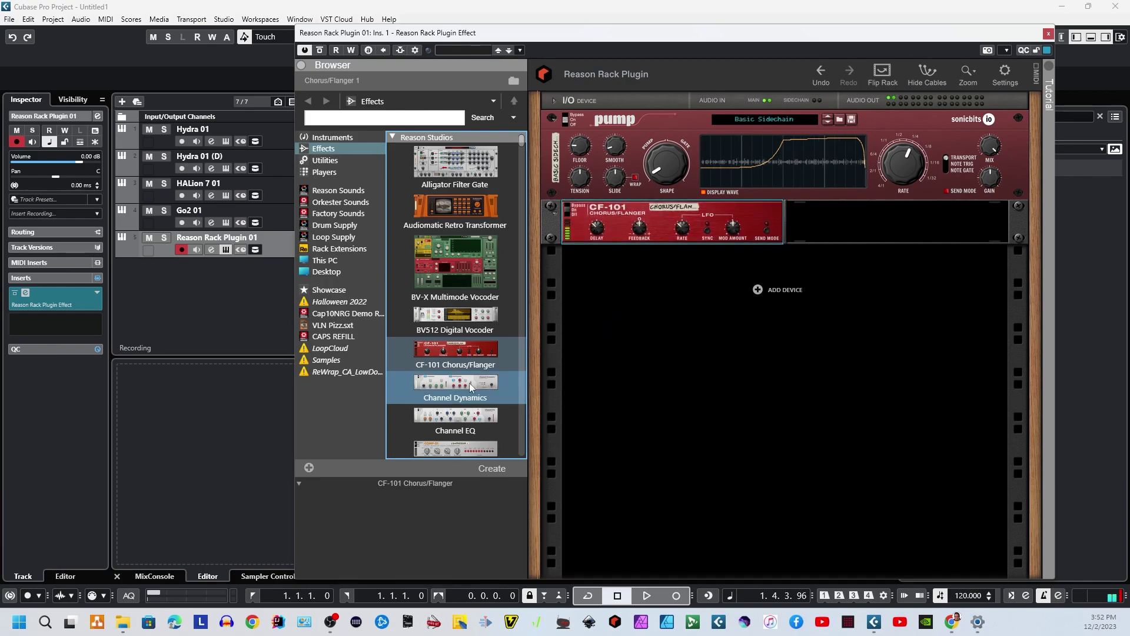
{"action": "left_click_drag", "start_coordinate": [469, 383], "coordinate": [725, 315]}
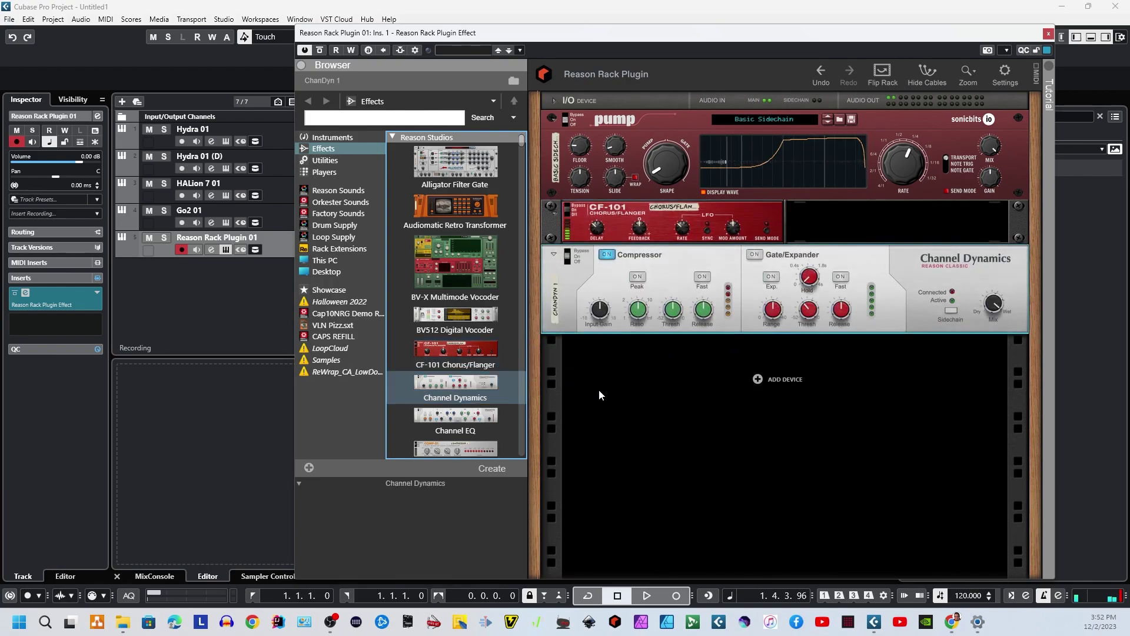
{"action": "left_click_drag", "start_coordinate": [448, 162], "coordinate": [832, 498]}
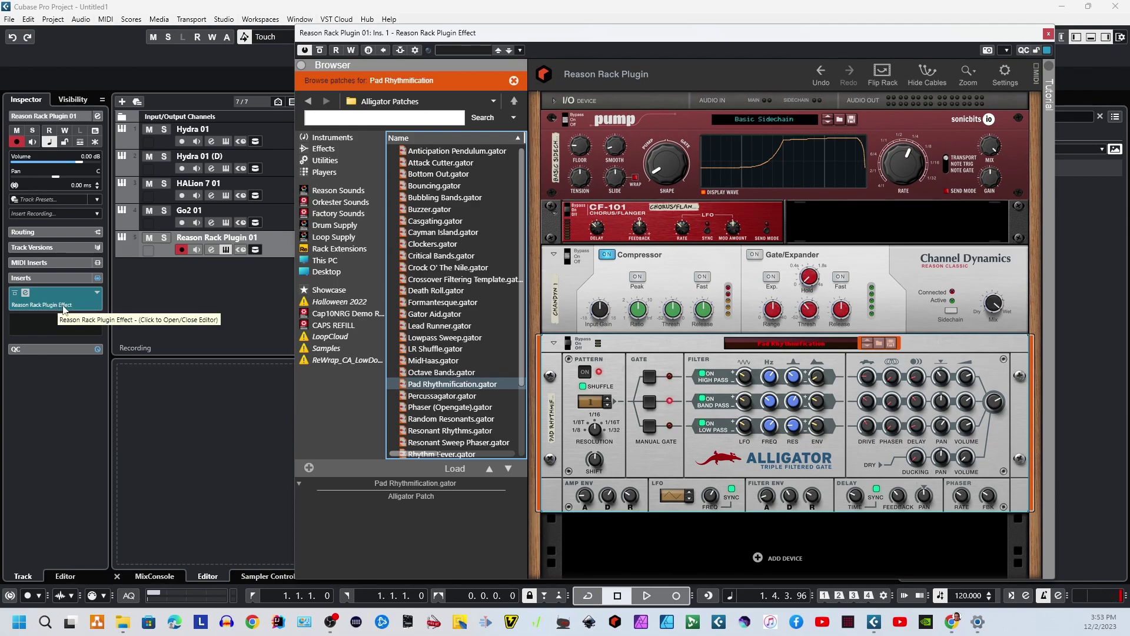
{"action": "left_click", "coordinate": [97, 292]}
Insert a DJ-Eq from the EQ category into the next insert slot
{"action": "left_click", "coordinate": [25, 377]}
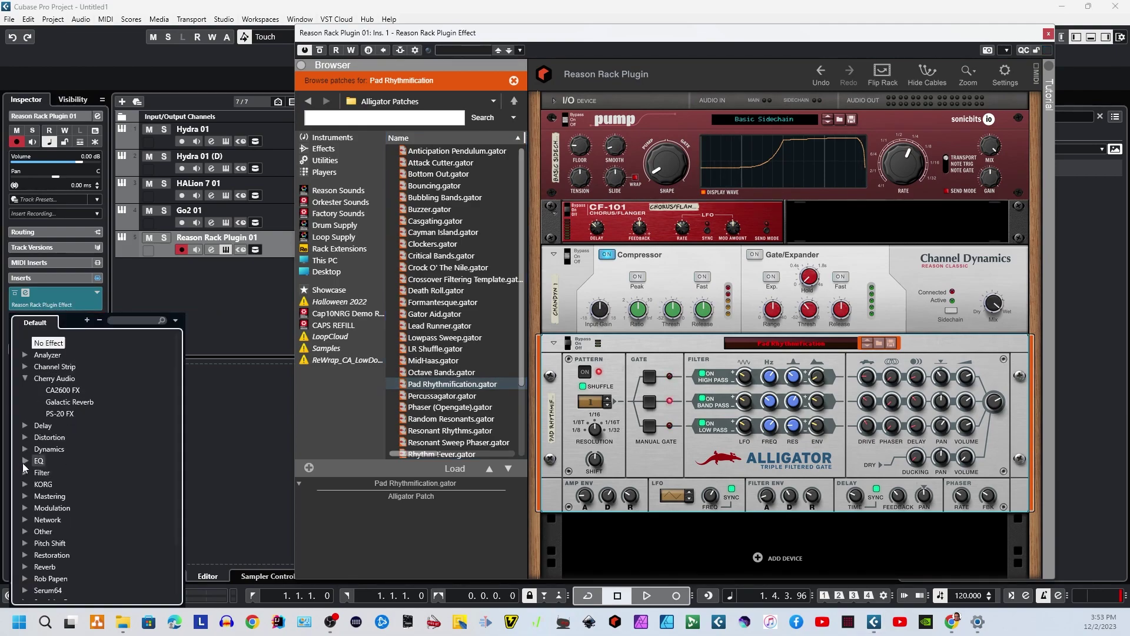
{"action": "left_click", "coordinate": [25, 461]}
{"action": "left_click", "coordinate": [59, 511]}
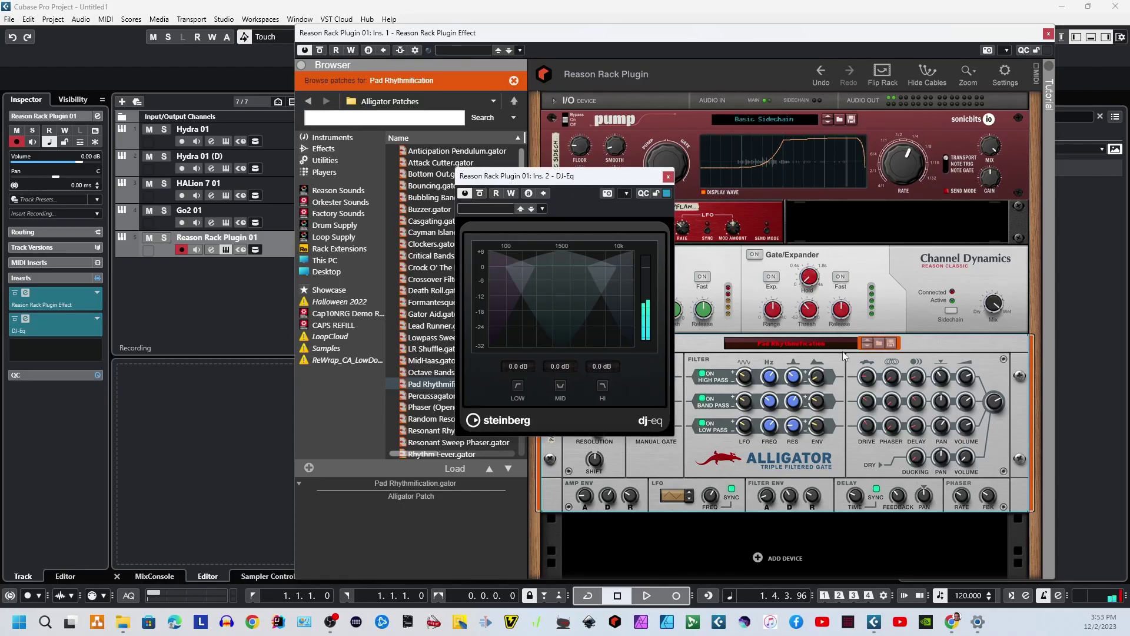
Load the DJ-Eq's Kill Mid preset and raise its low and high bands to 6 dB
{"action": "left_click", "coordinate": [474, 210]}
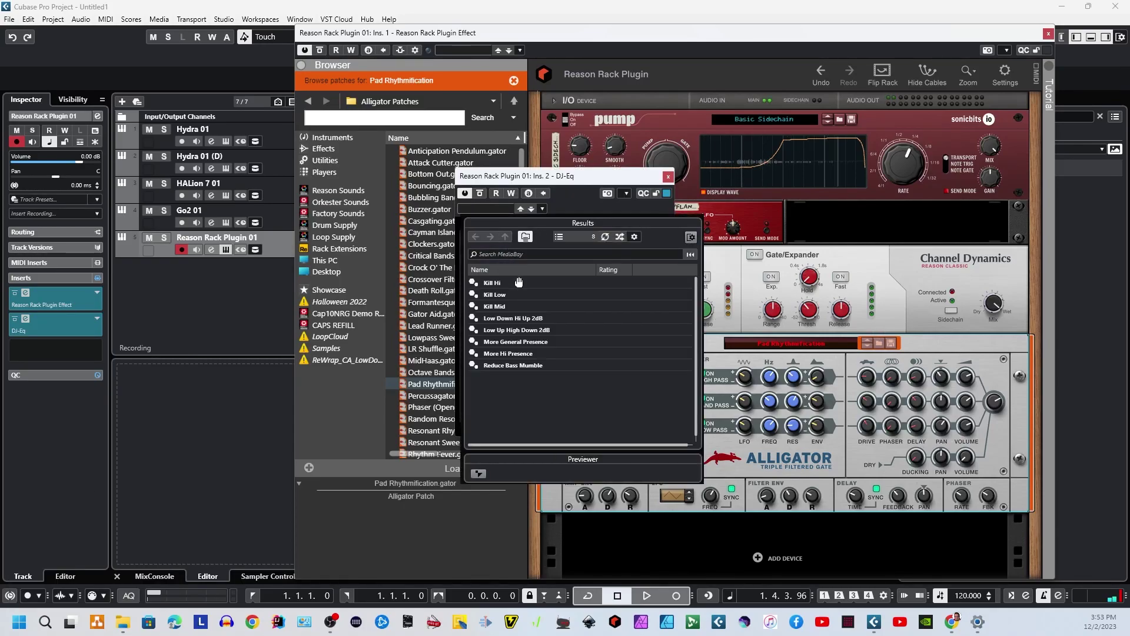
{"action": "left_click", "coordinate": [508, 307]}
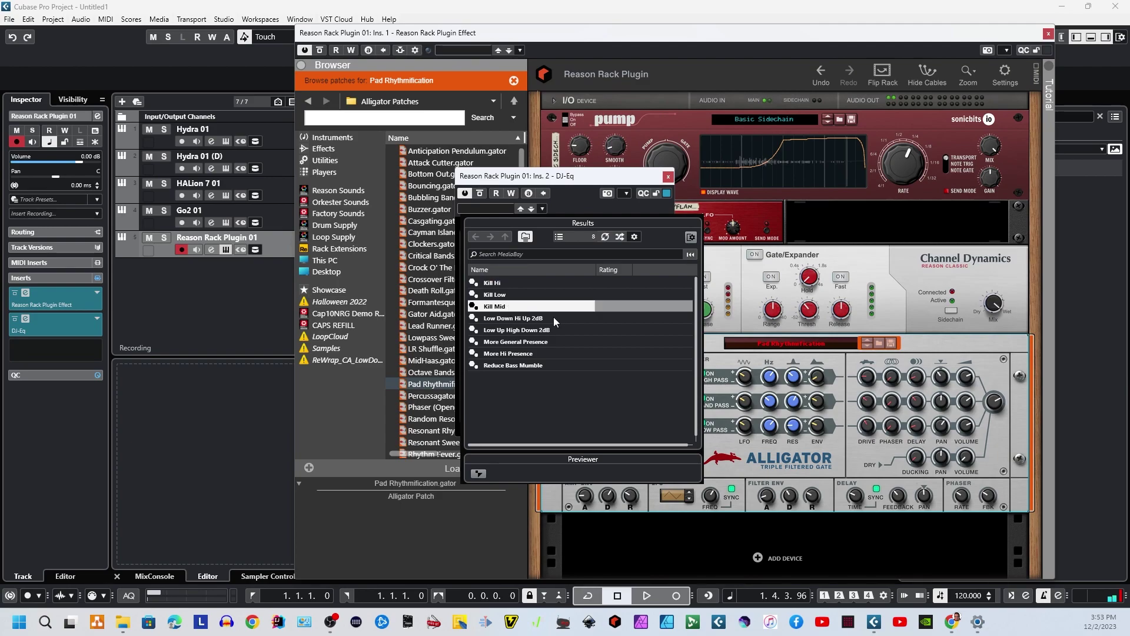
{"action": "left_click_drag", "start_coordinate": [559, 308], "coordinate": [607, 307]}
{"action": "left_click", "coordinate": [500, 319]}
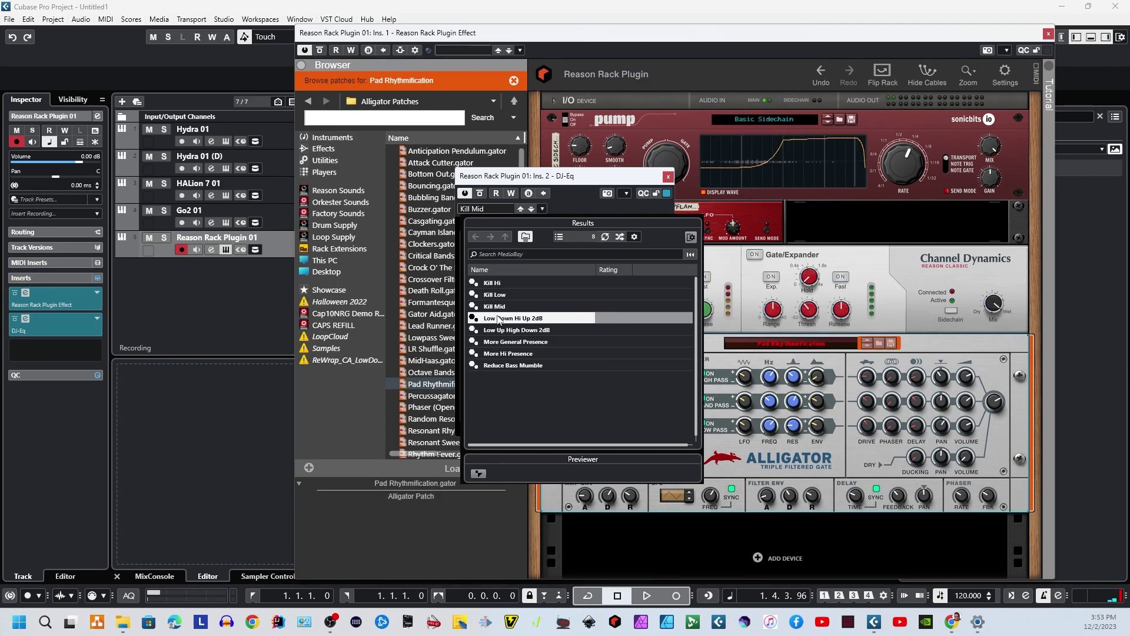
{"action": "left_click", "coordinate": [499, 330]}
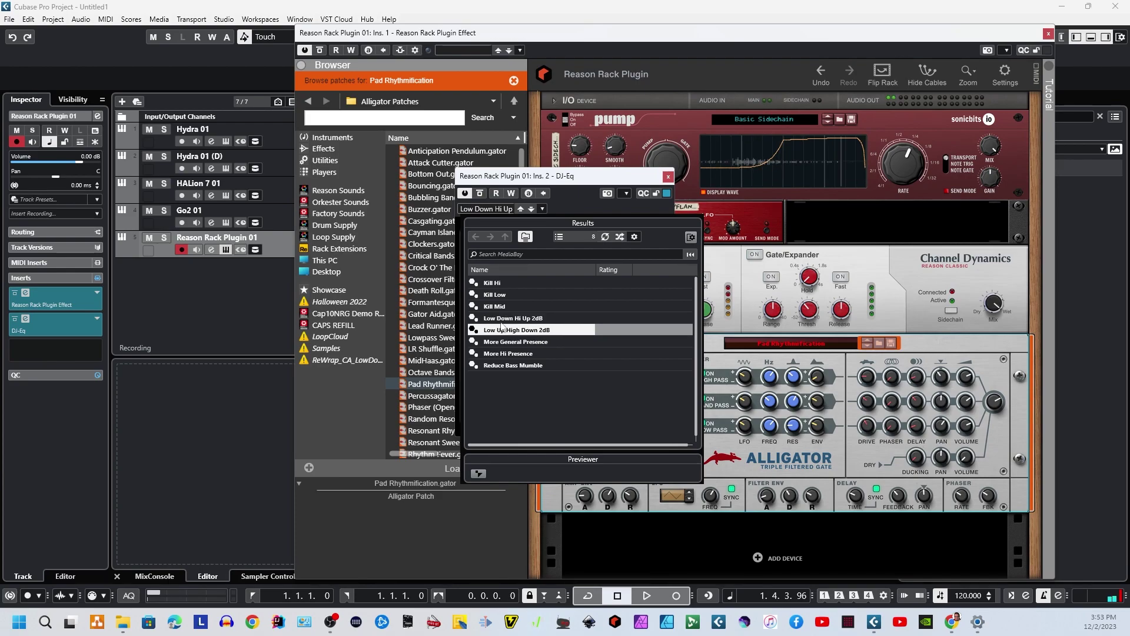
{"action": "double_click", "coordinate": [502, 305]}
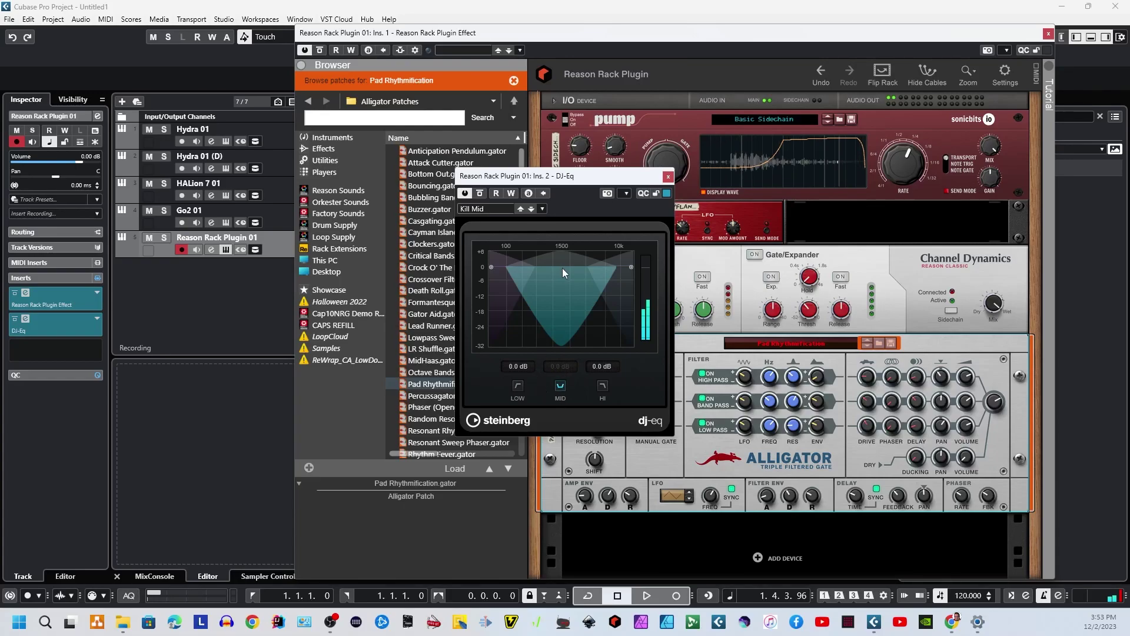
{"action": "left_click_drag", "start_coordinate": [631, 267], "coordinate": [624, 224]}
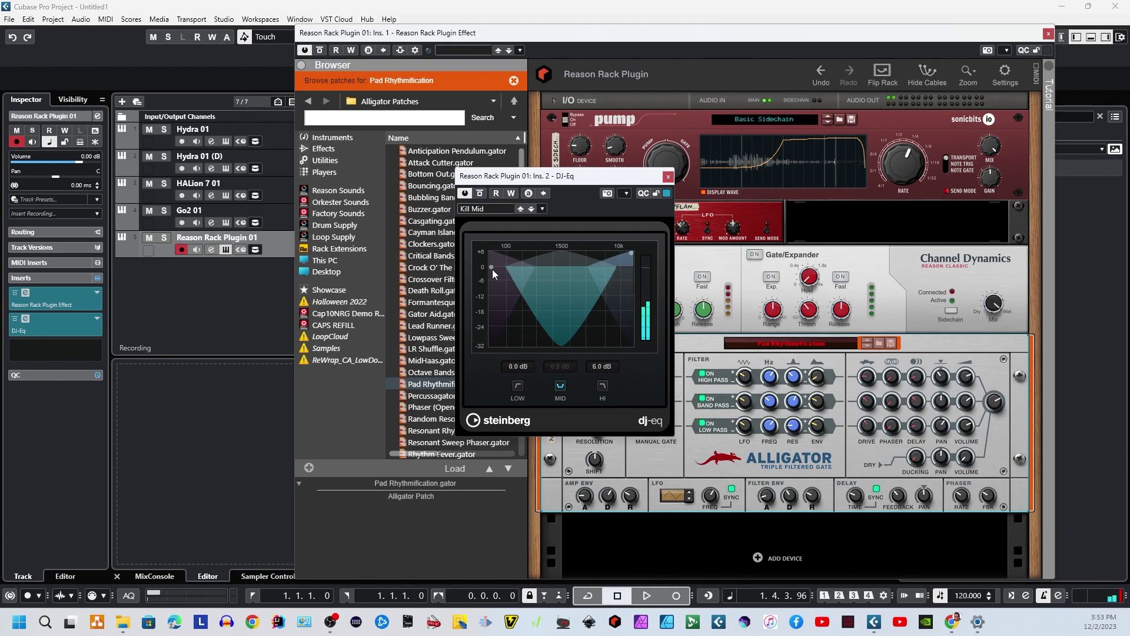
{"action": "left_click_drag", "start_coordinate": [492, 266], "coordinate": [475, 216]}
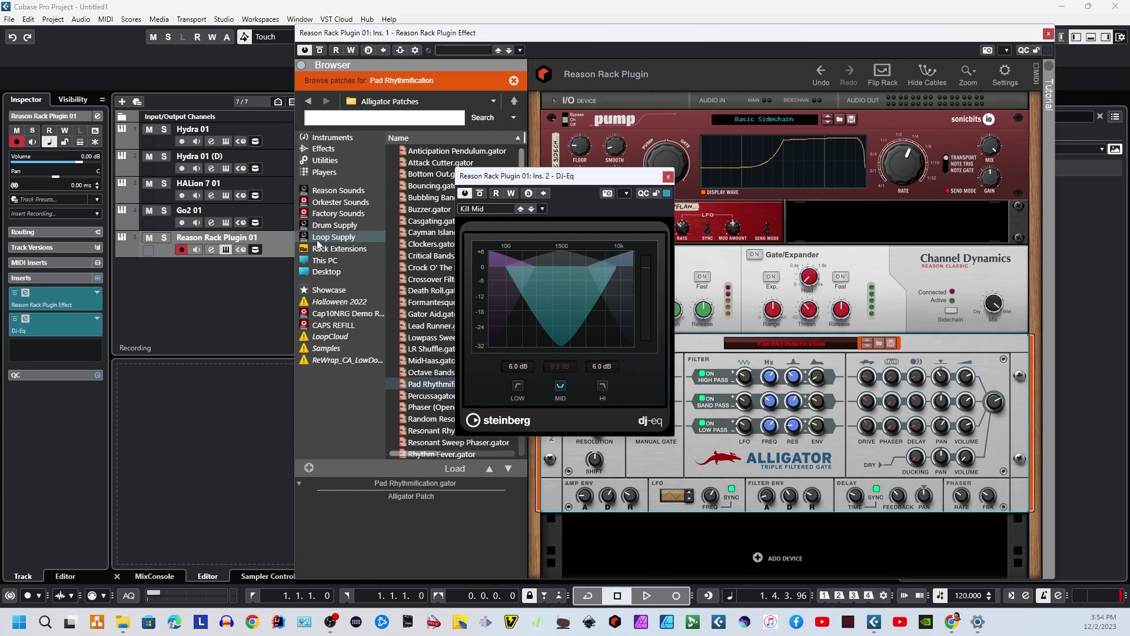
Move the insert's rack window aside and close the DJ-Eq window
{"action": "left_click", "coordinate": [284, 253]}
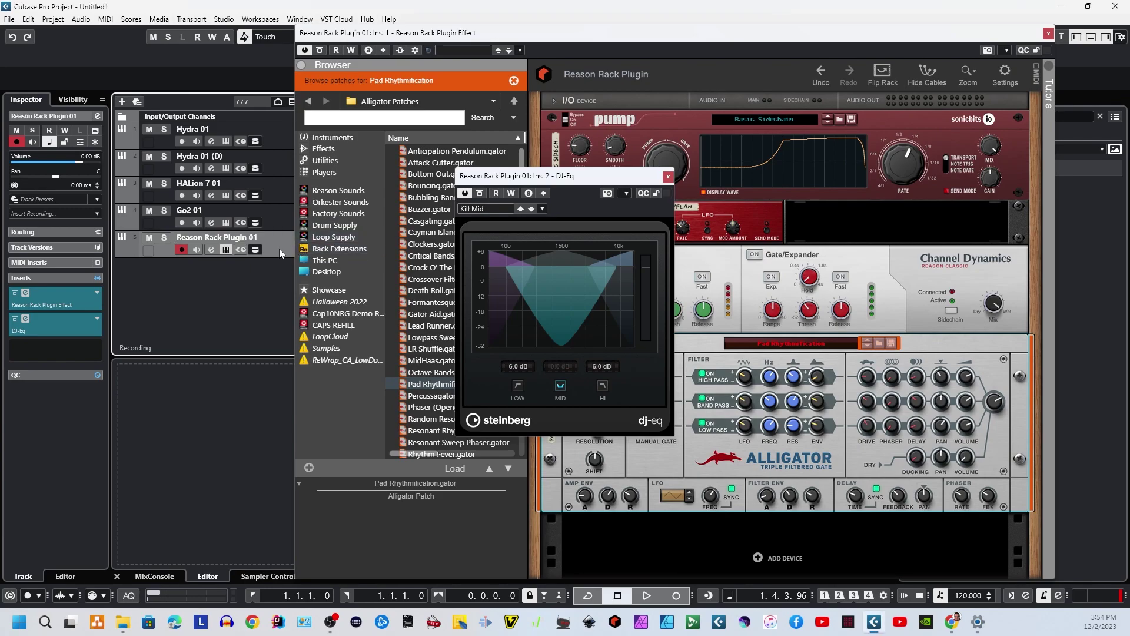
{"action": "left_click_drag", "start_coordinate": [623, 30], "coordinate": [459, 416]}
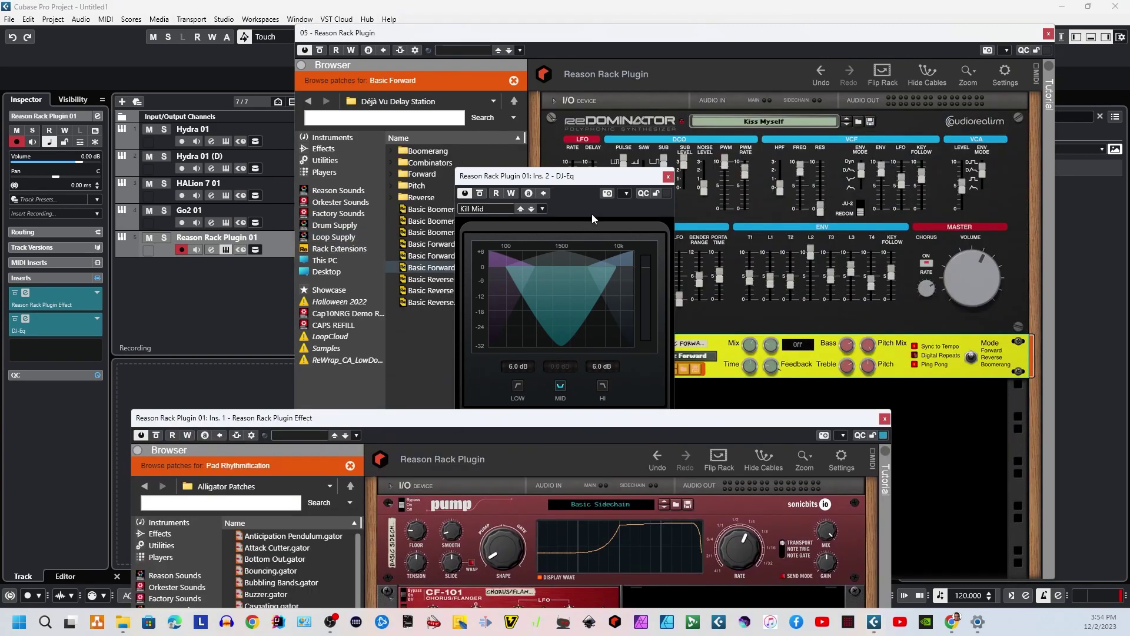
{"action": "left_click", "coordinate": [668, 177]}
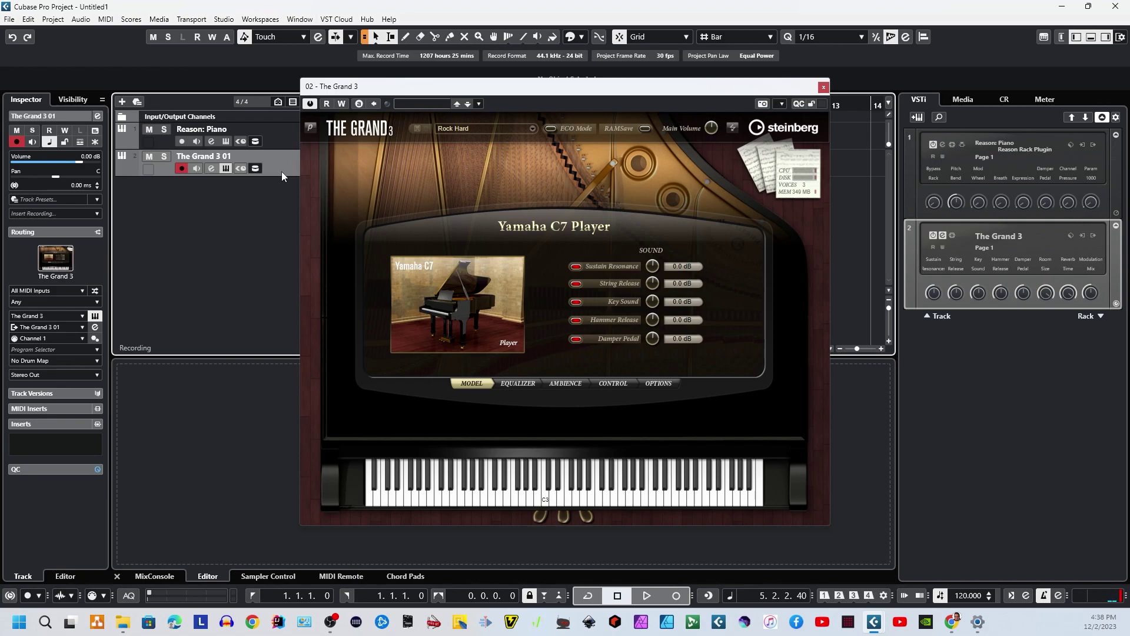
Load the NY Piano and Ballroom preset into The Grand 3, then open the Reason: Piano track's rack
{"action": "left_click_drag", "start_coordinate": [520, 88], "coordinate": [660, 126]}
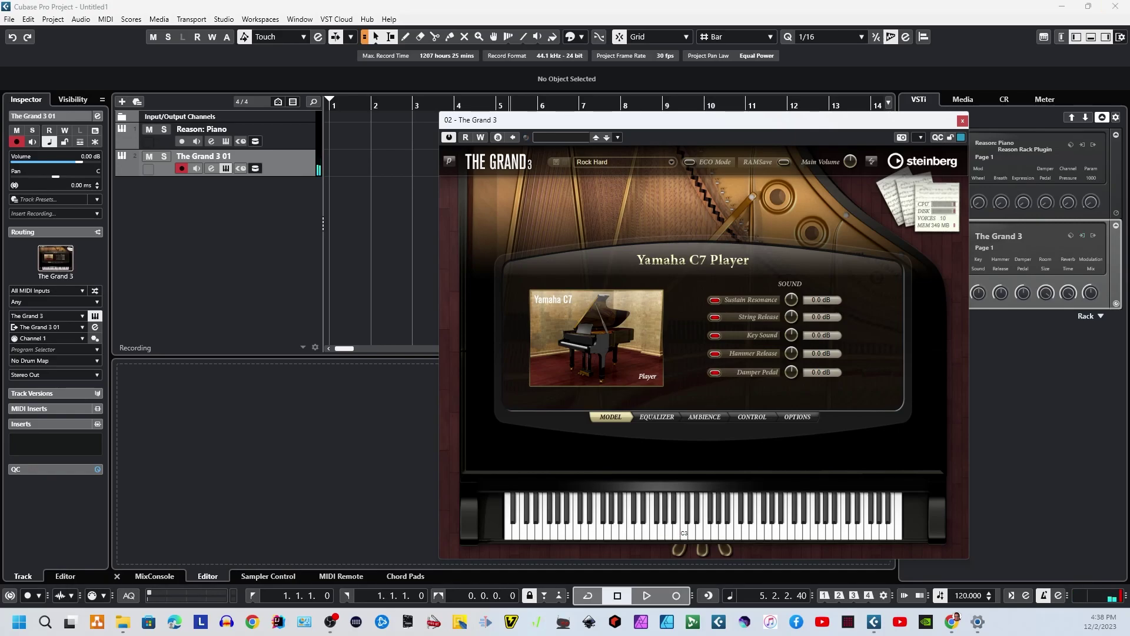
{"action": "left_click", "coordinate": [644, 160]}
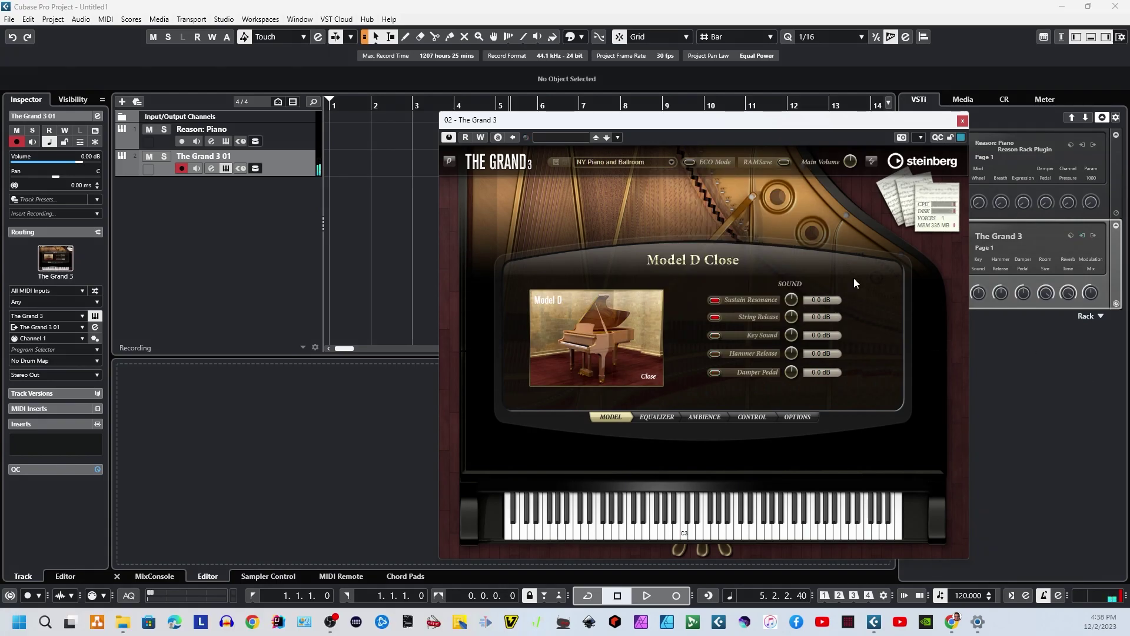
{"action": "left_click", "coordinate": [292, 132]}
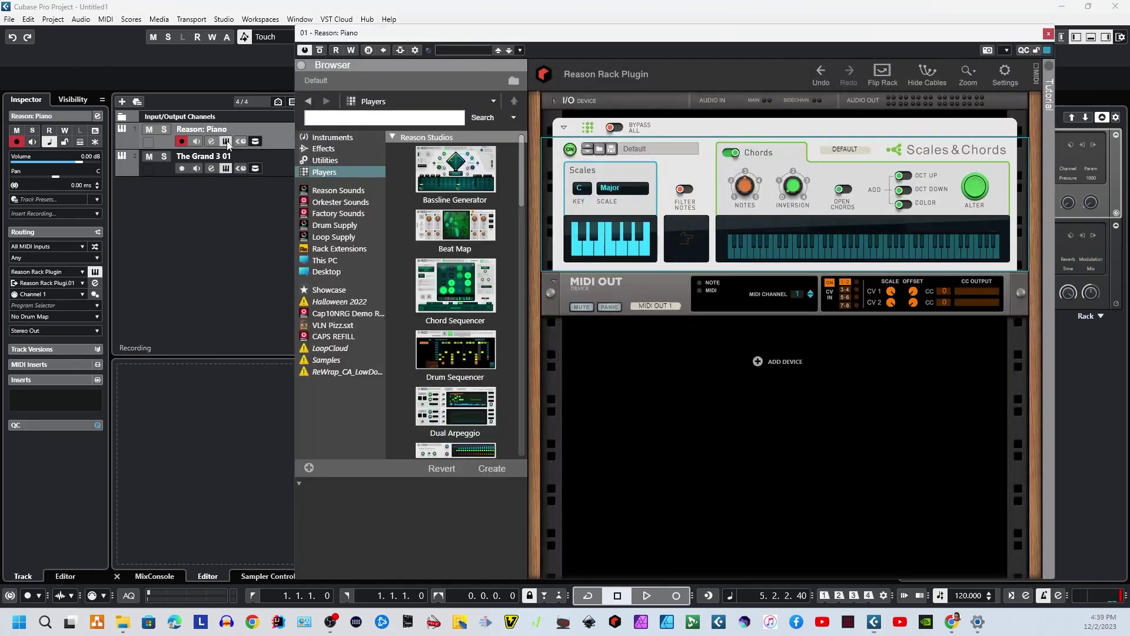
{"action": "left_click", "coordinate": [95, 271]}
Delete the existing Scales & Chords and MIDI OUT devices, emptying the Reason Rack
{"action": "left_click", "coordinate": [674, 157]}
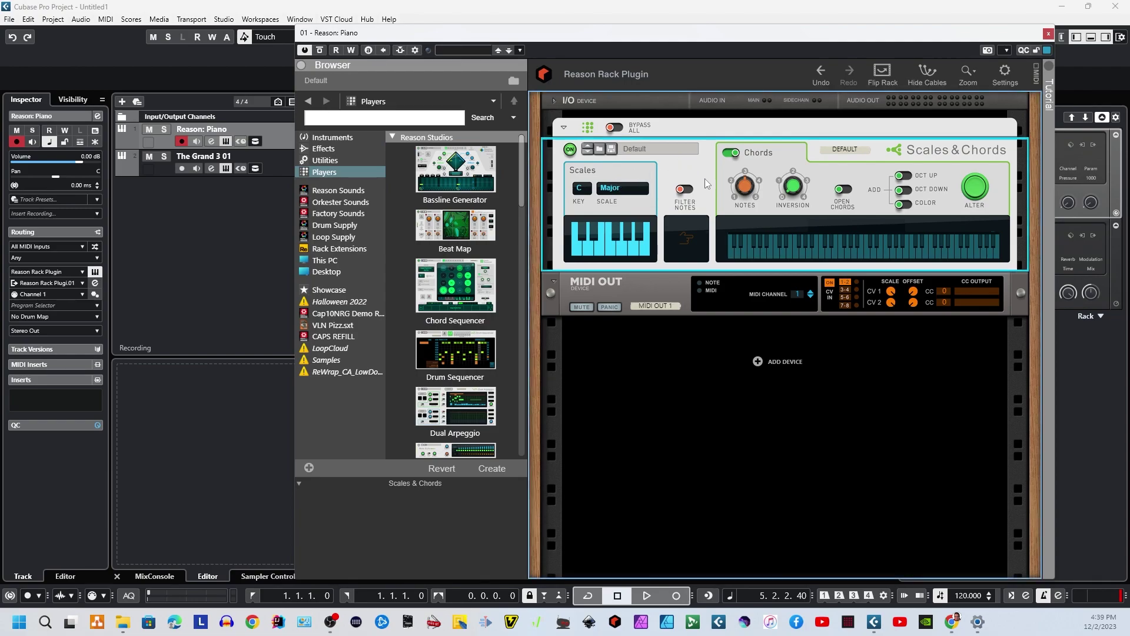
{"action": "key", "text": "Delete"}
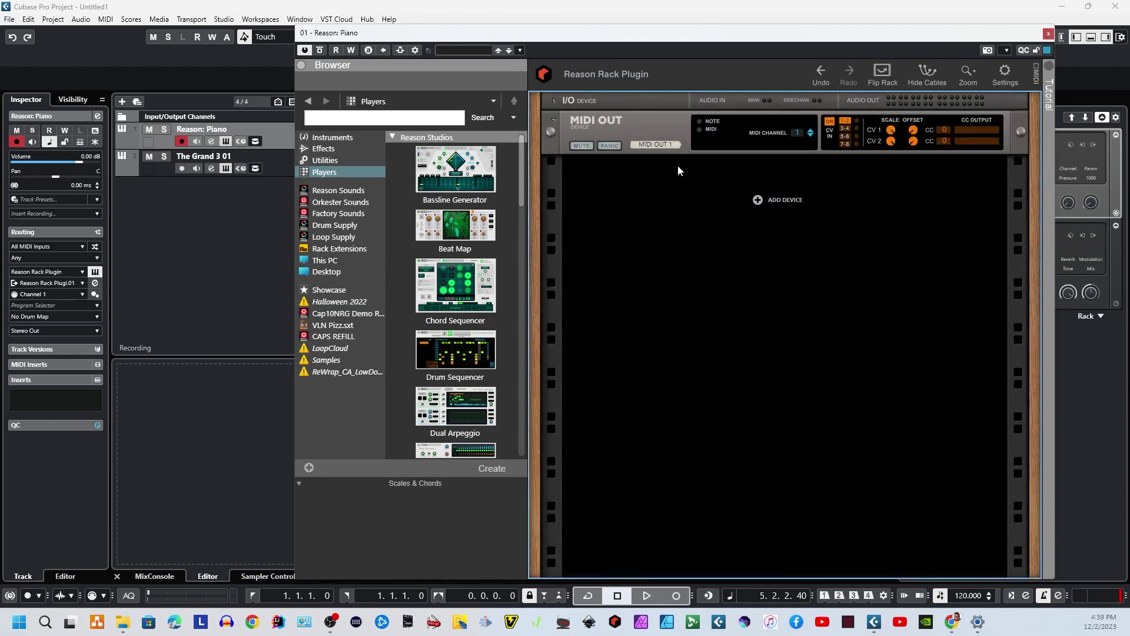
{"action": "left_click", "coordinate": [667, 143]}
{"action": "key", "text": "Delete"}
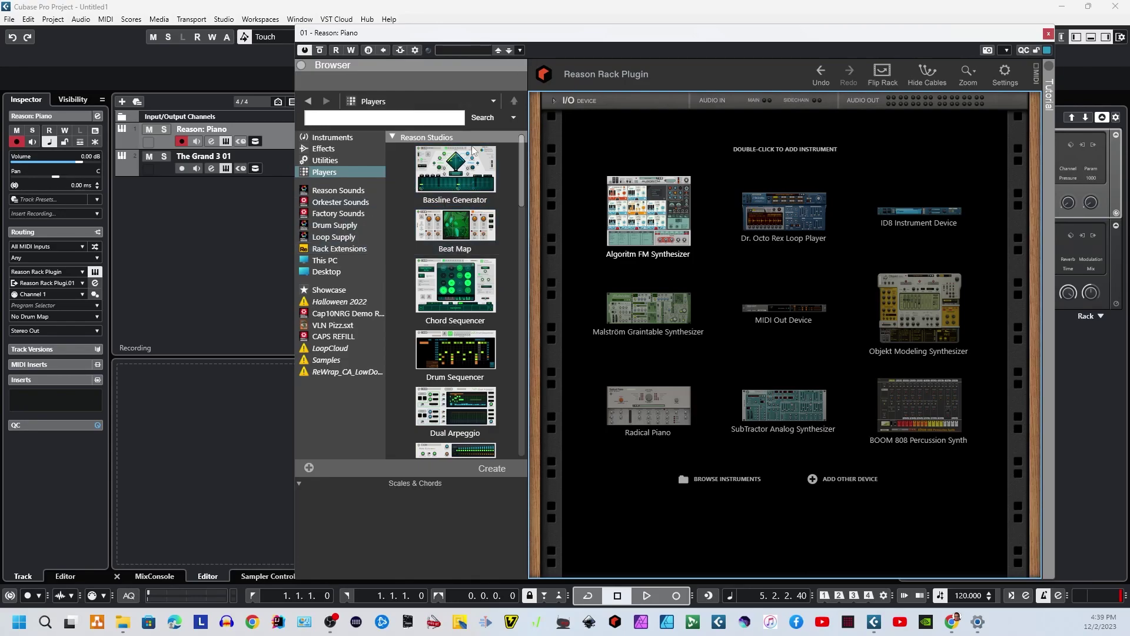
Add a Scales & Chords player from the Players browser to the rack and close the window
{"action": "scroll", "coordinate": [448, 262], "scroll_direction": "down", "scroll_amount": 3}
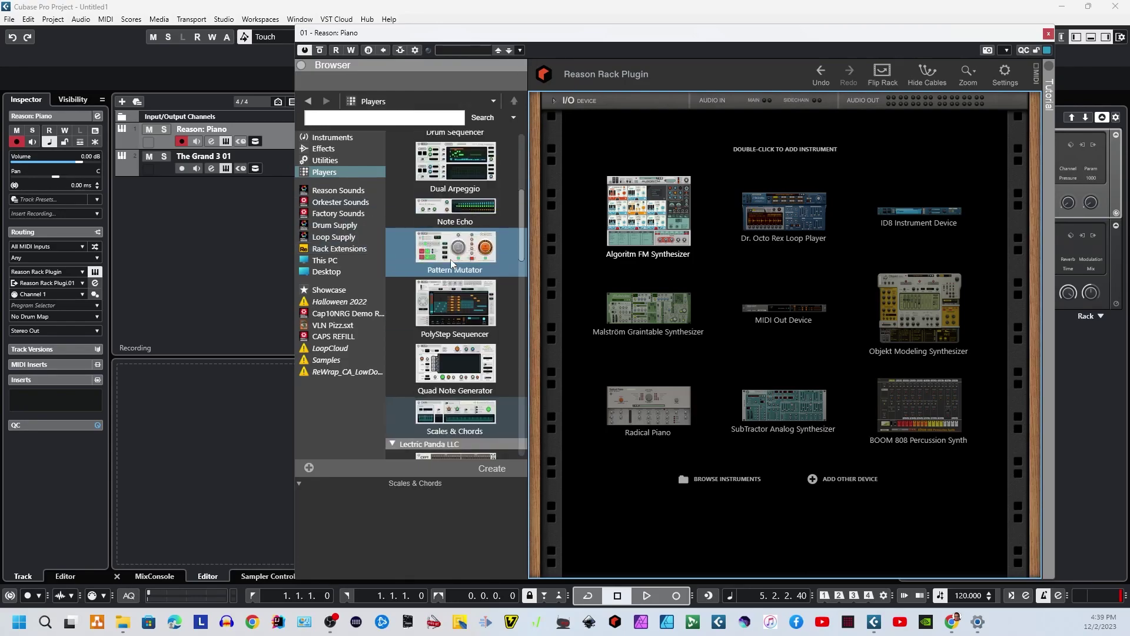
{"action": "scroll", "coordinate": [452, 263], "scroll_direction": "down", "scroll_amount": 3}
{"action": "left_click_drag", "start_coordinate": [456, 316], "coordinate": [890, 186]}
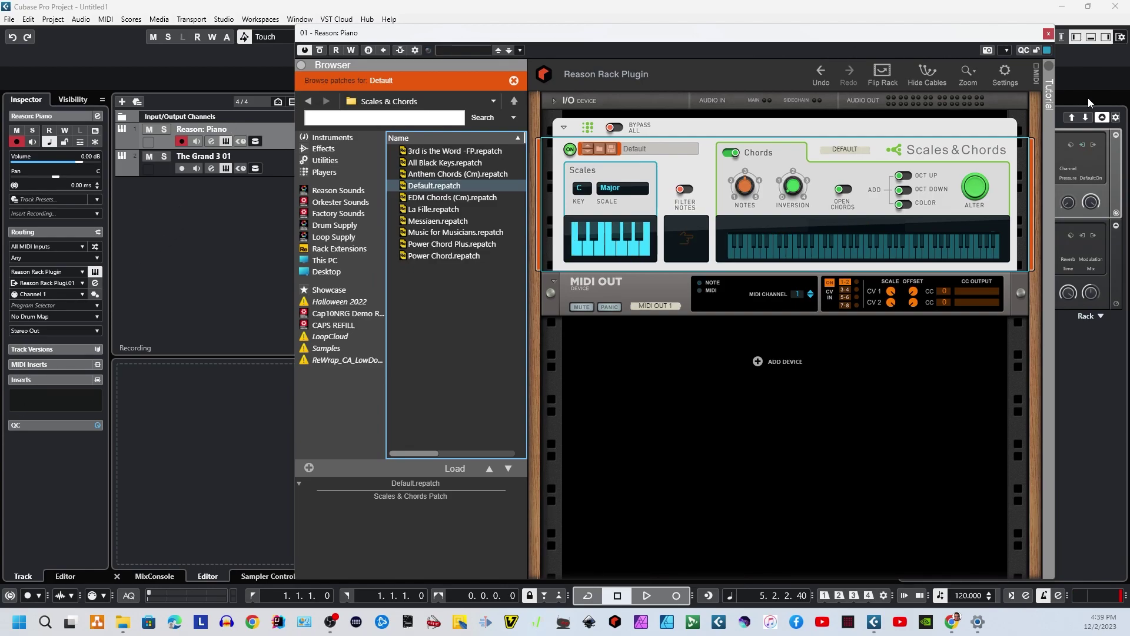
{"action": "left_click", "coordinate": [1048, 33]}
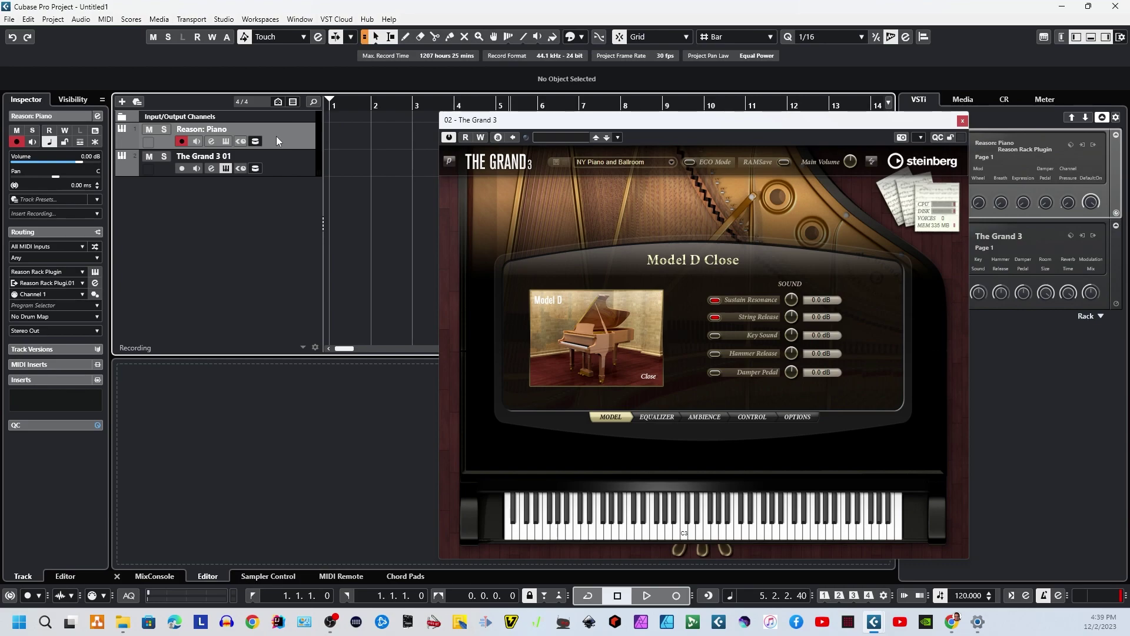
Rename the Reason: Piano track to 'PIANO'
{"action": "left_click", "coordinate": [278, 168]}
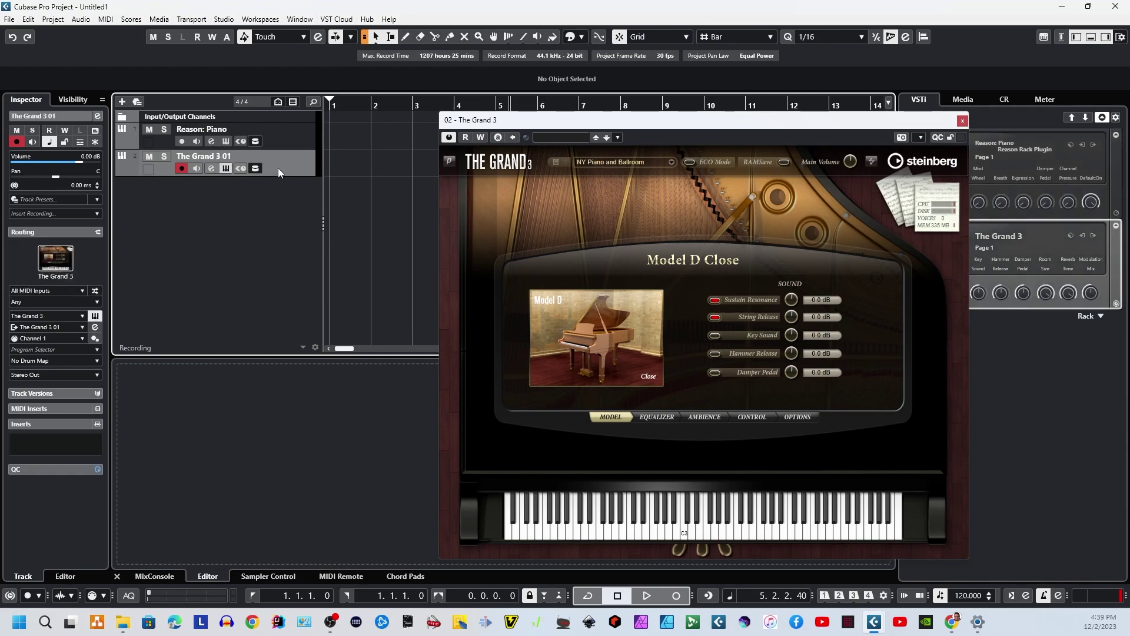
{"action": "left_click", "coordinate": [288, 139]}
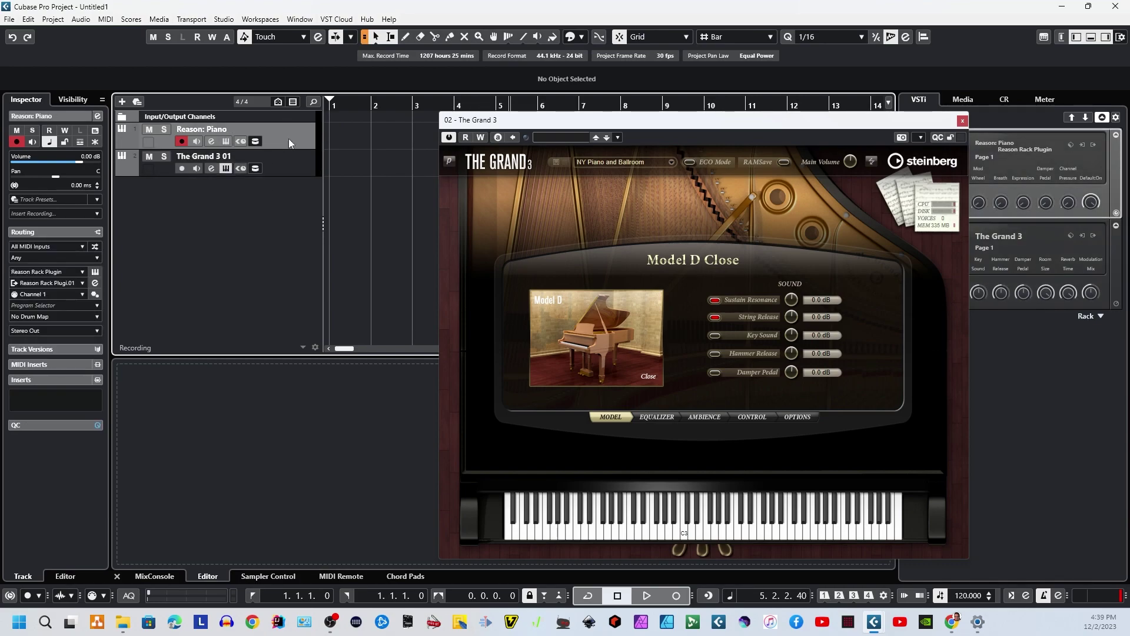
{"action": "left_click", "coordinate": [285, 170]}
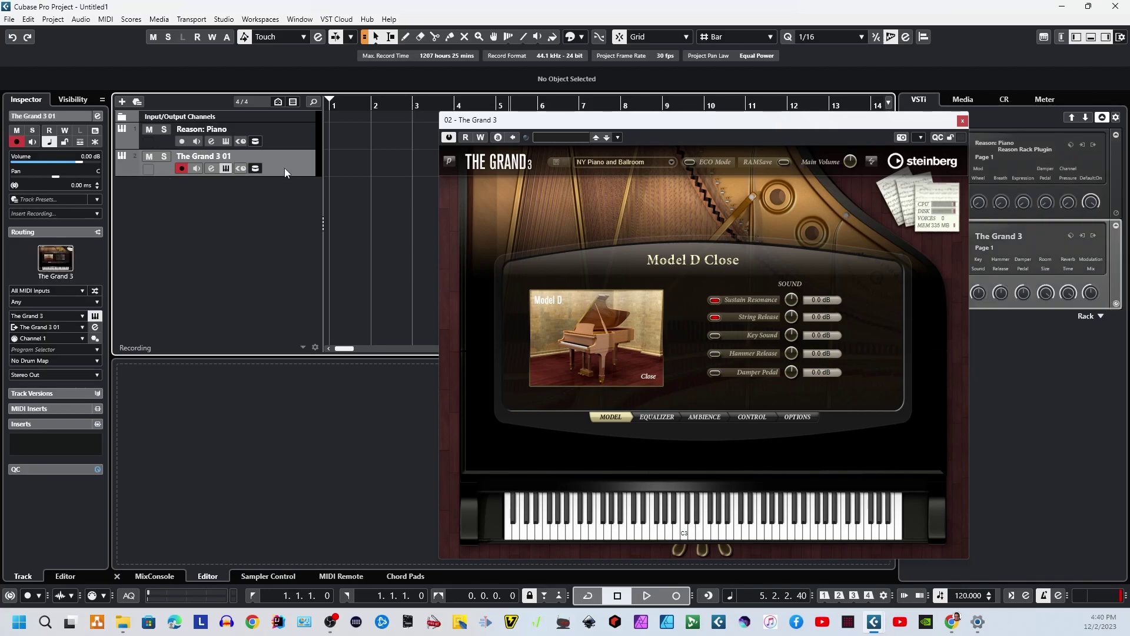
{"action": "double_click", "coordinate": [242, 129]}
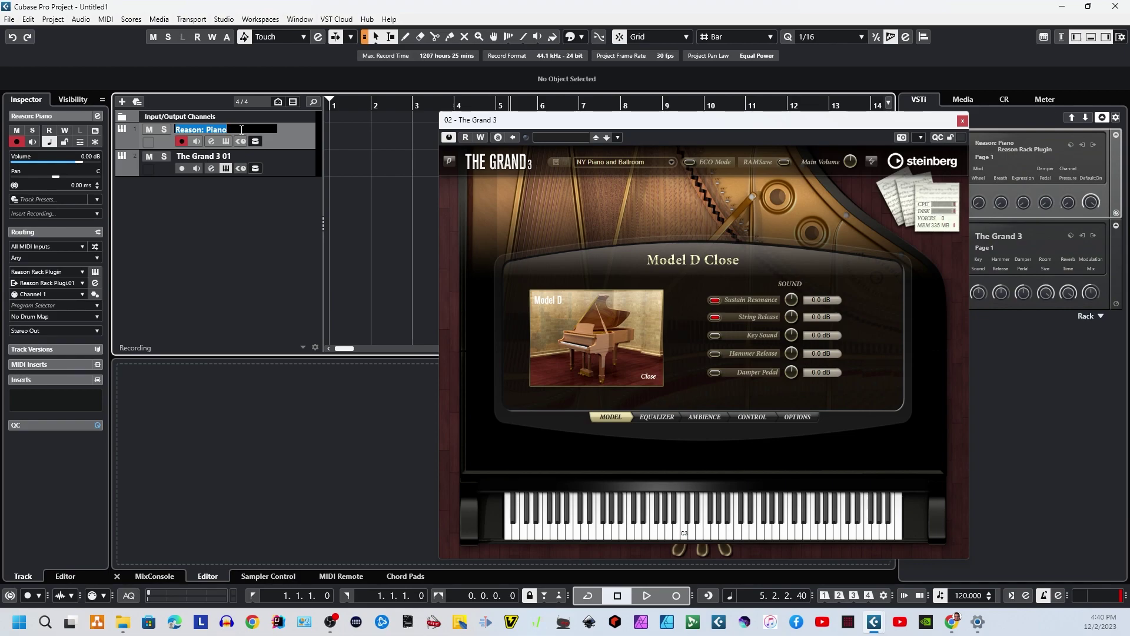
{"action": "type", "text": "PIANO"}
{"action": "key", "text": "Return"}
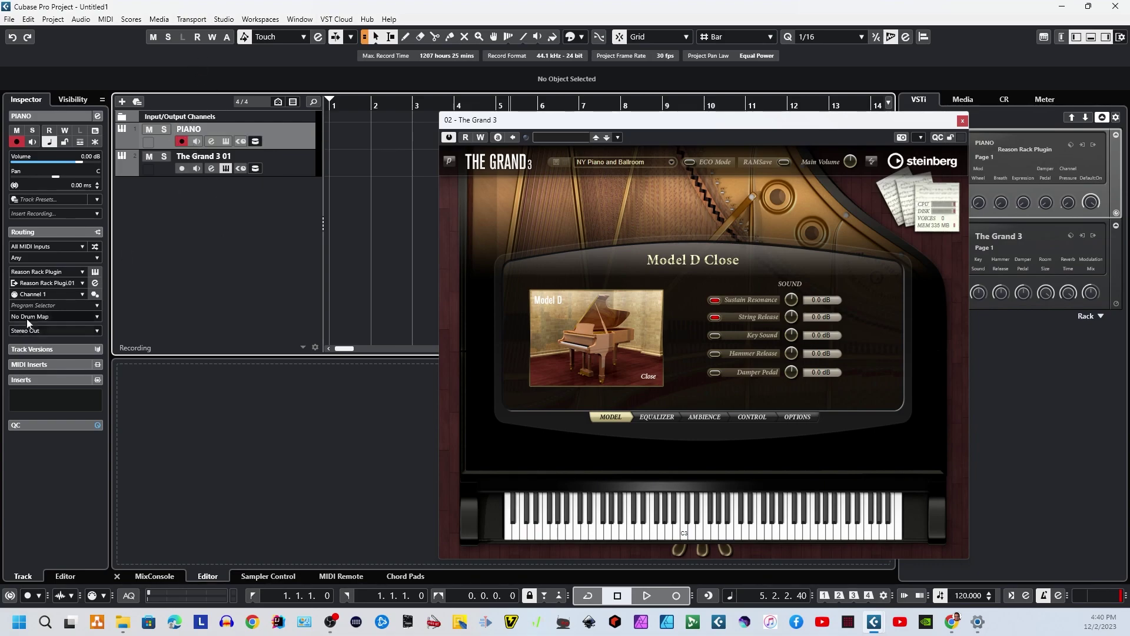
Set The Grand 3 01 track's MIDI input to '01. PIANO - Event Out'
{"action": "left_click", "coordinate": [131, 172]}
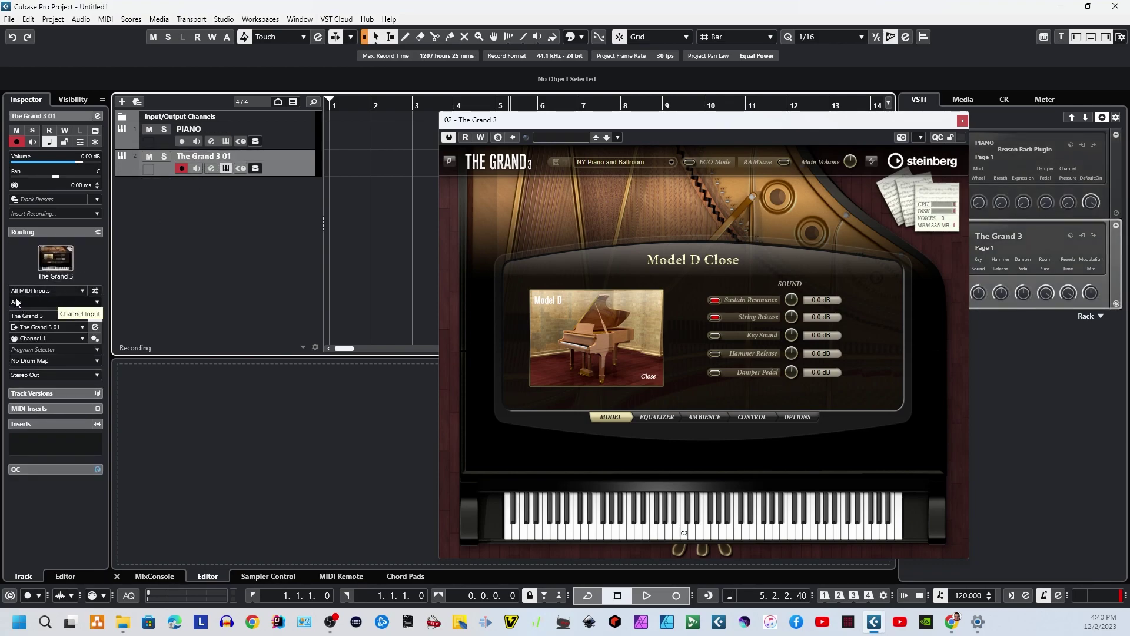
{"action": "left_click", "coordinate": [74, 290]}
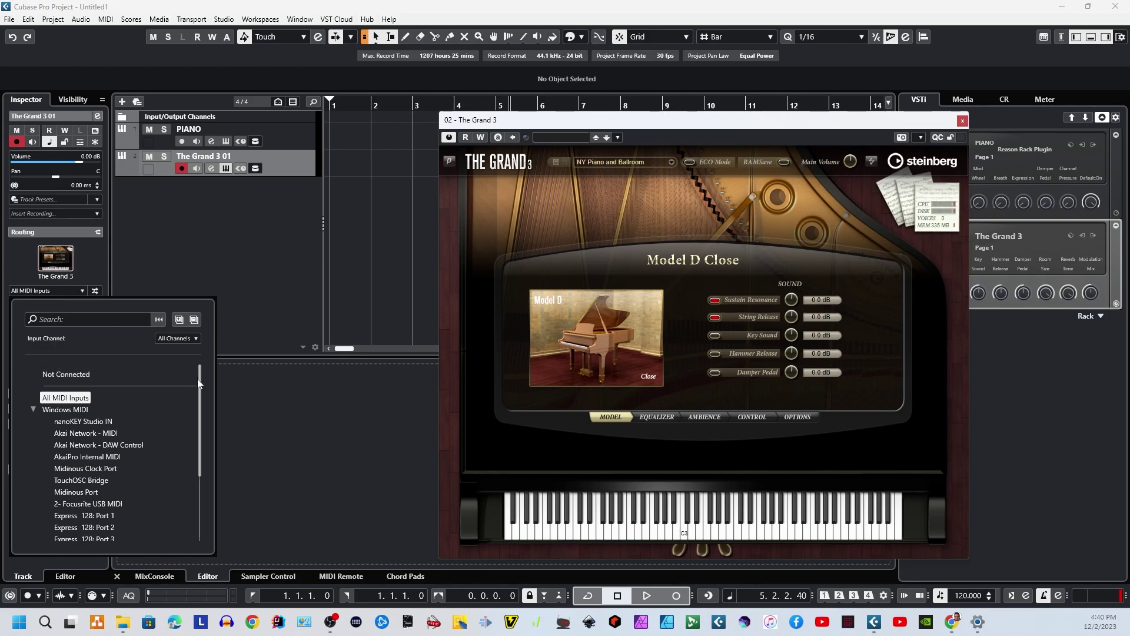
{"action": "scroll", "coordinate": [187, 411], "scroll_direction": "down", "scroll_amount": 3}
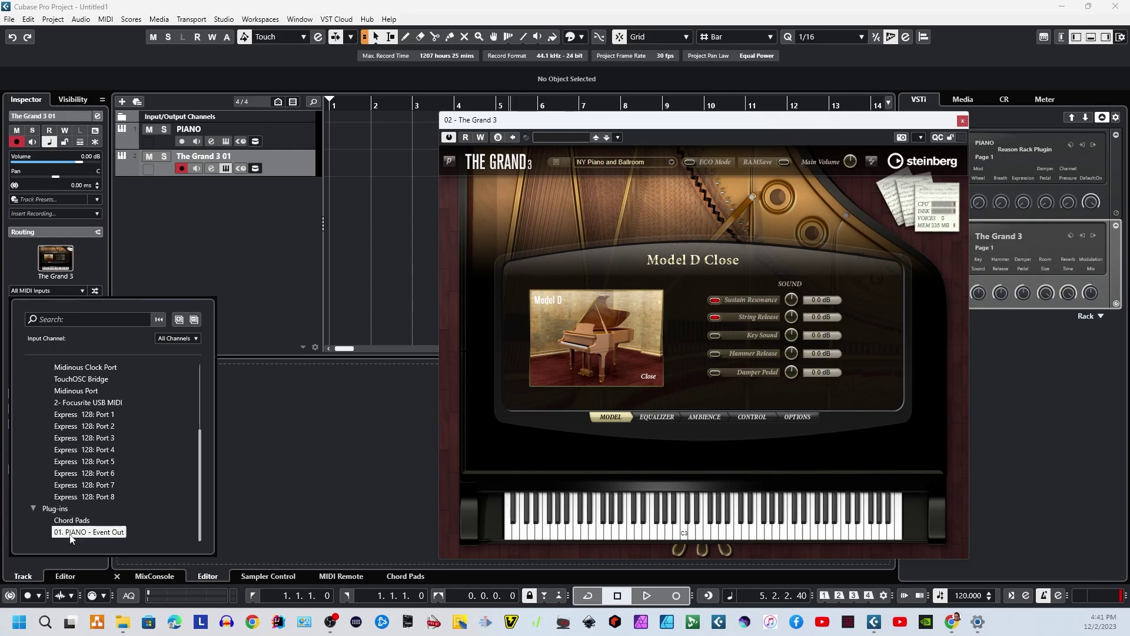
{"action": "left_click", "coordinate": [70, 533]}
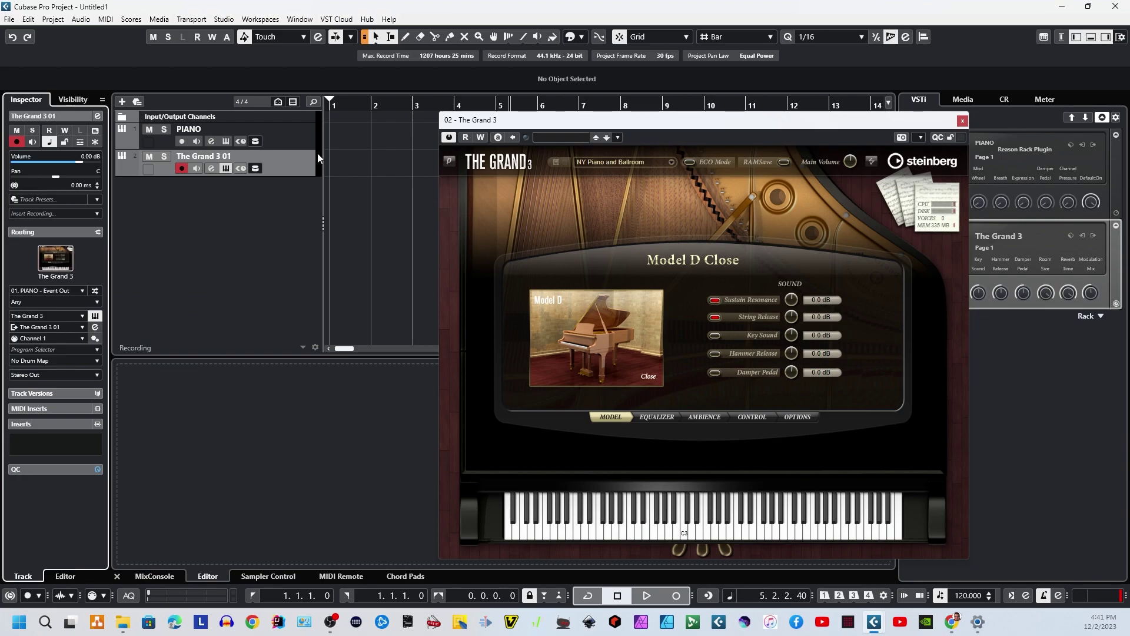
Switch the selected, armed track between PIANO and The Grand 3 01, ending on PIANO
{"action": "left_click", "coordinate": [301, 144]}
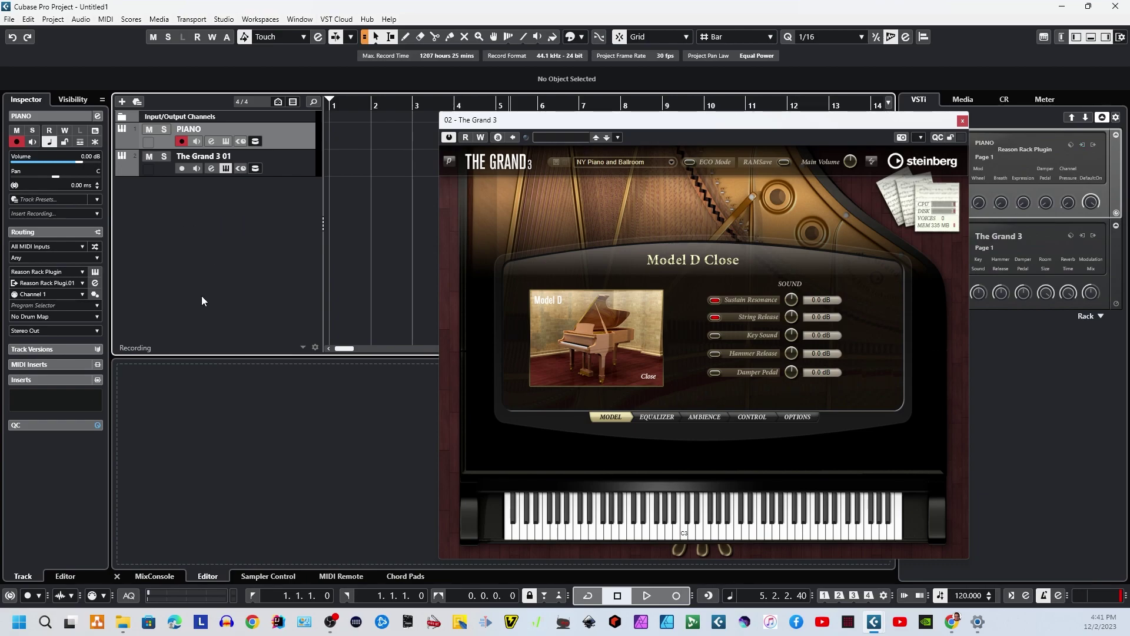
{"action": "left_click", "coordinate": [295, 169]}
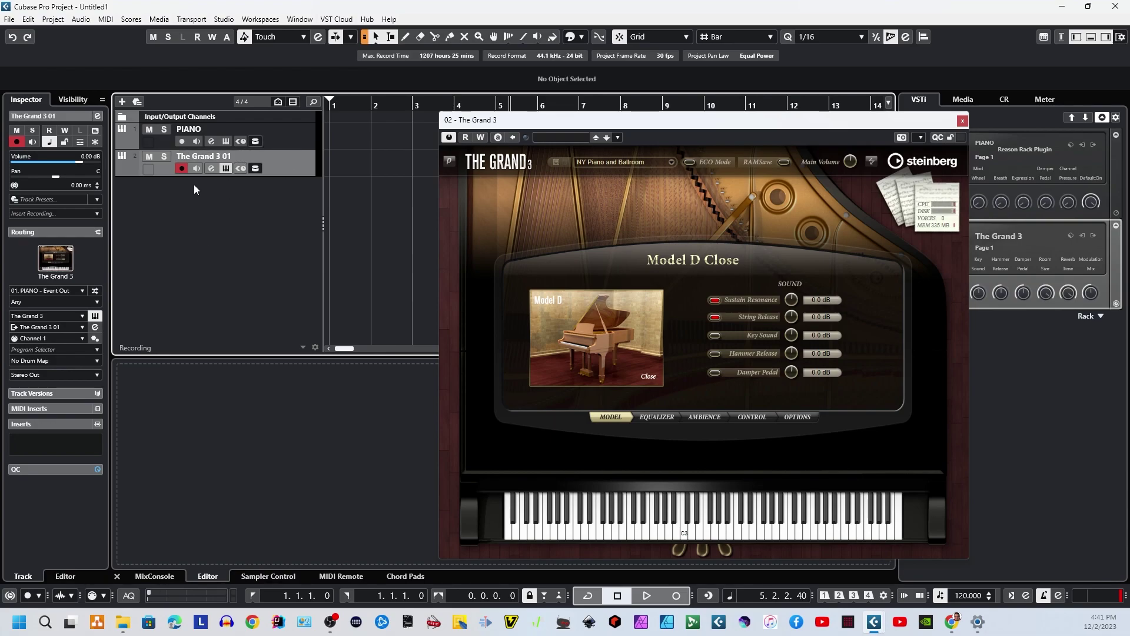
{"action": "left_click", "coordinate": [284, 143]}
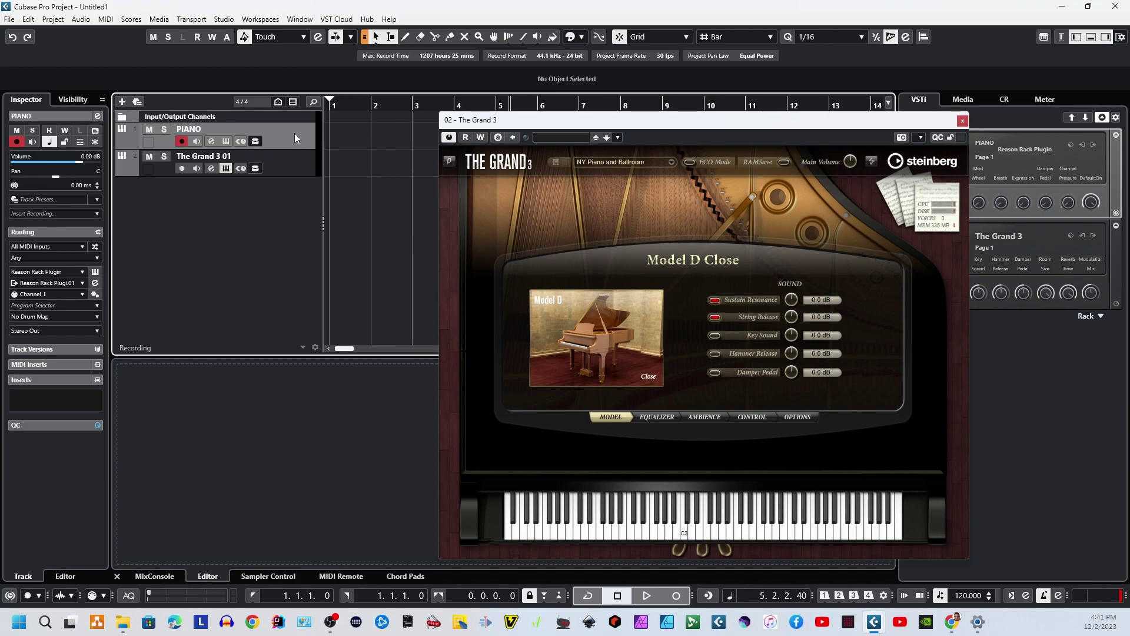
{"action": "left_click", "coordinate": [284, 172]}
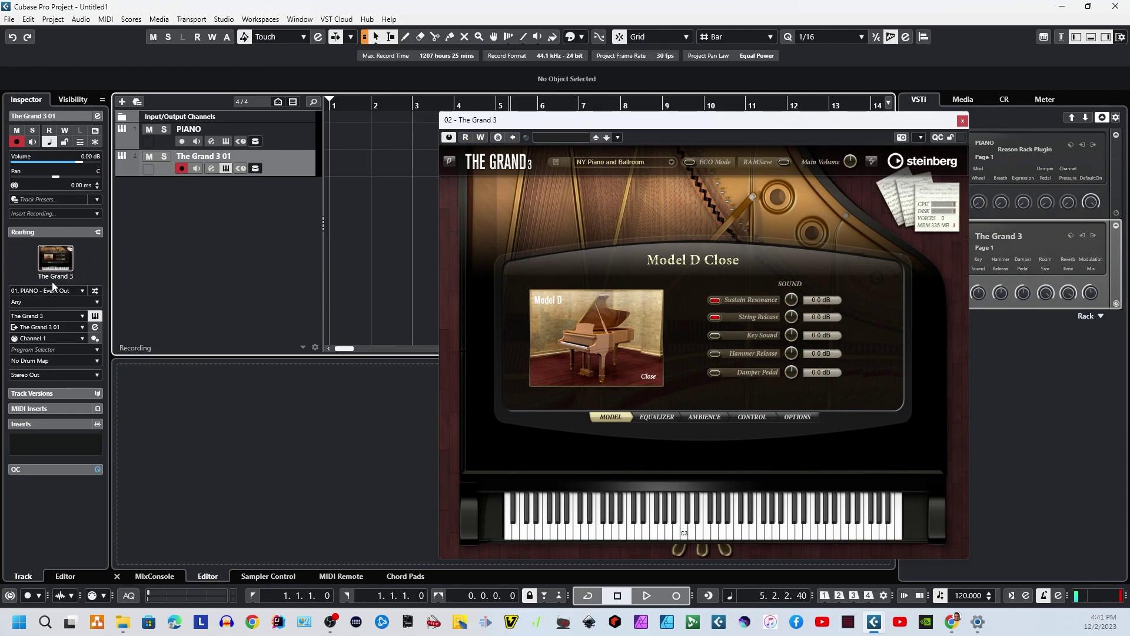
{"action": "left_click", "coordinate": [277, 131]}
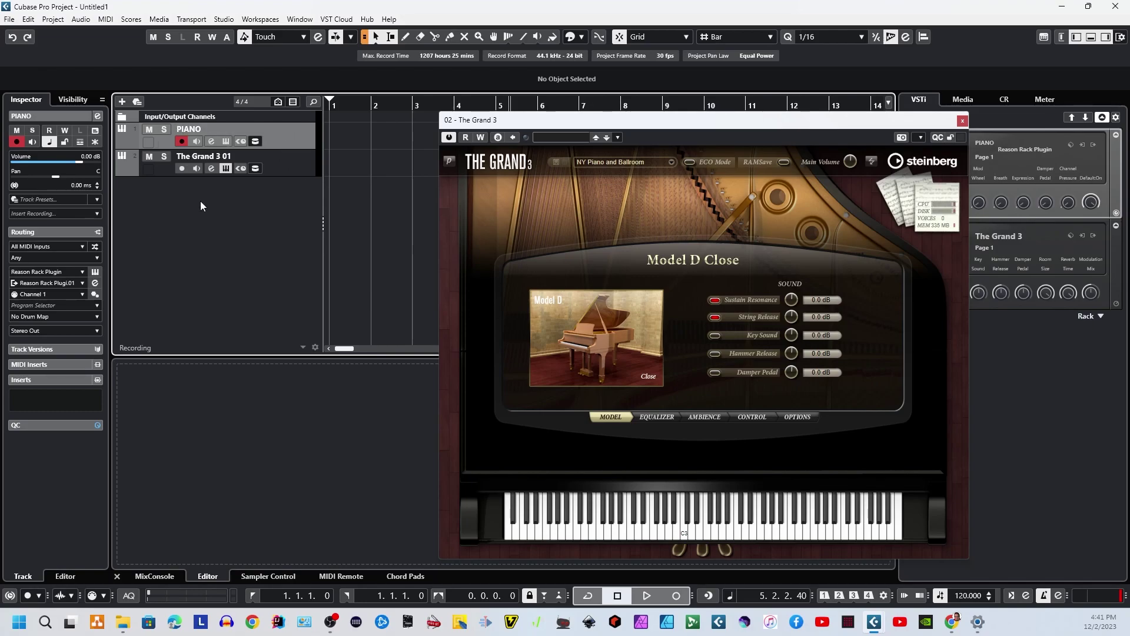
Enable monitoring on The Grand 3 01 and record-arm the PIANO track
{"action": "left_click", "coordinate": [283, 168]}
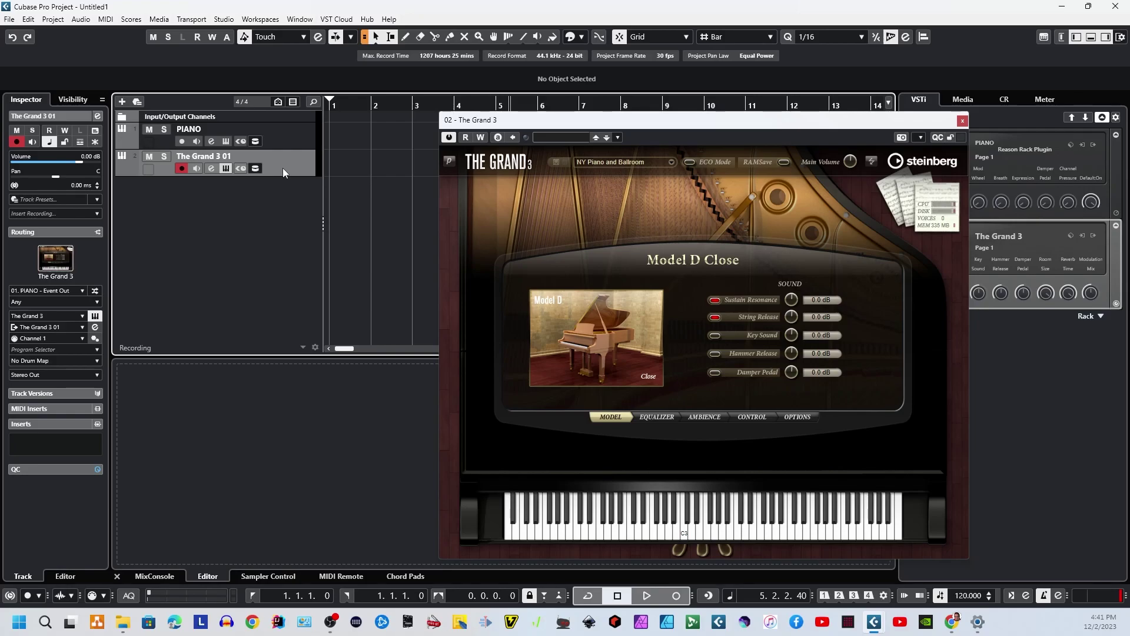
{"action": "left_click", "coordinate": [197, 169]}
{"action": "left_click", "coordinate": [283, 130]}
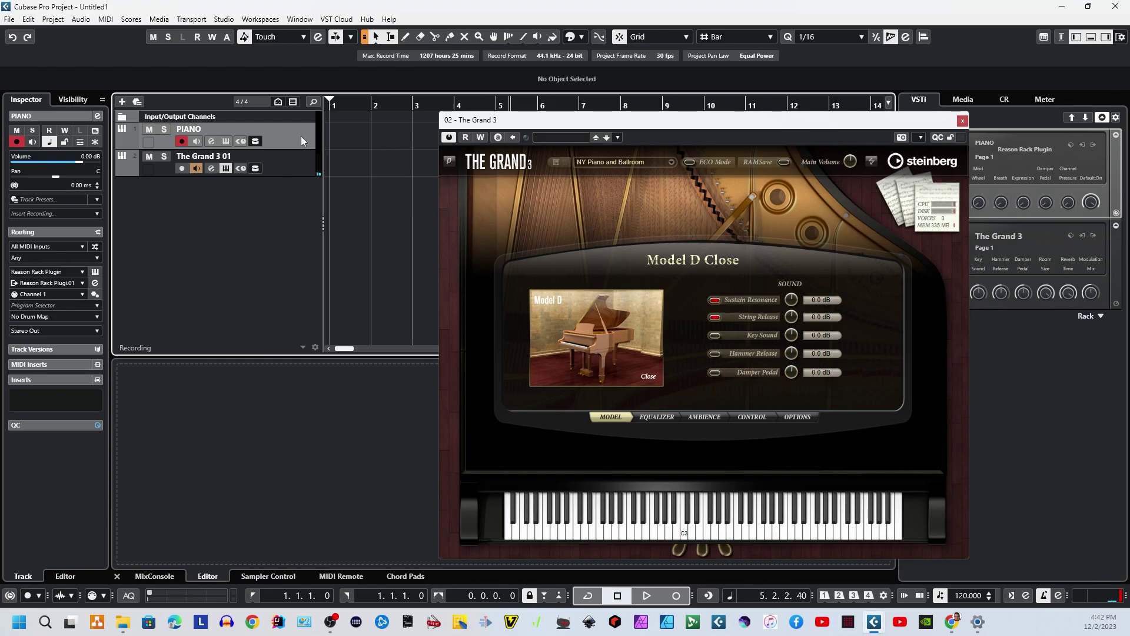
Add a Dual Arpeggio player below Scales & Chords in the PIANO track's Reason Rack
{"action": "left_click", "coordinate": [225, 141]}
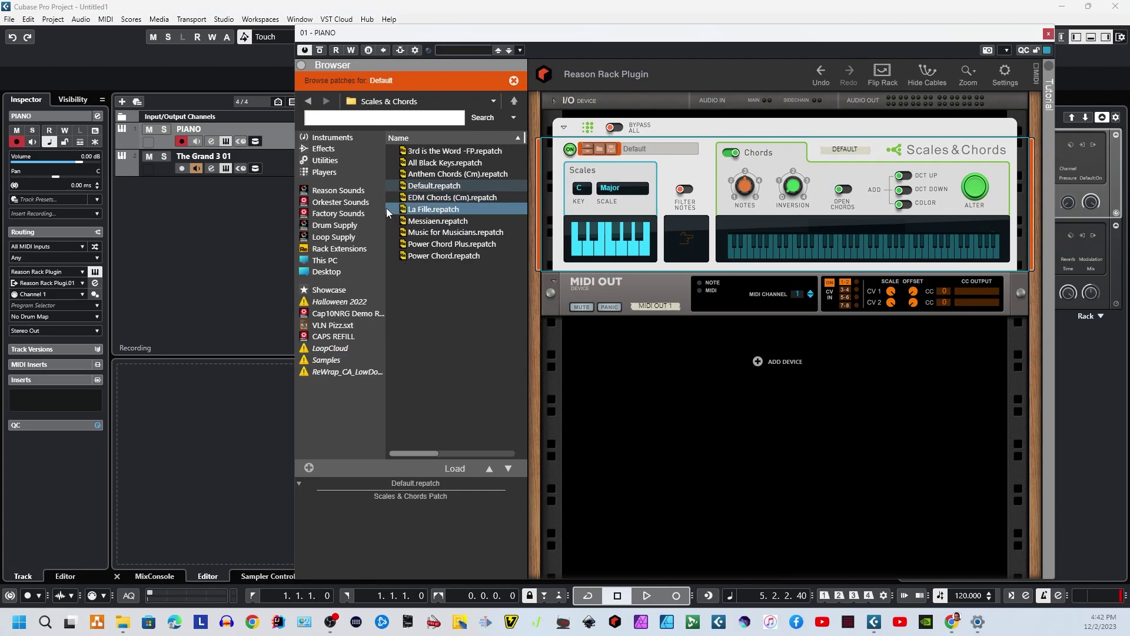
{"action": "left_click", "coordinate": [344, 169]}
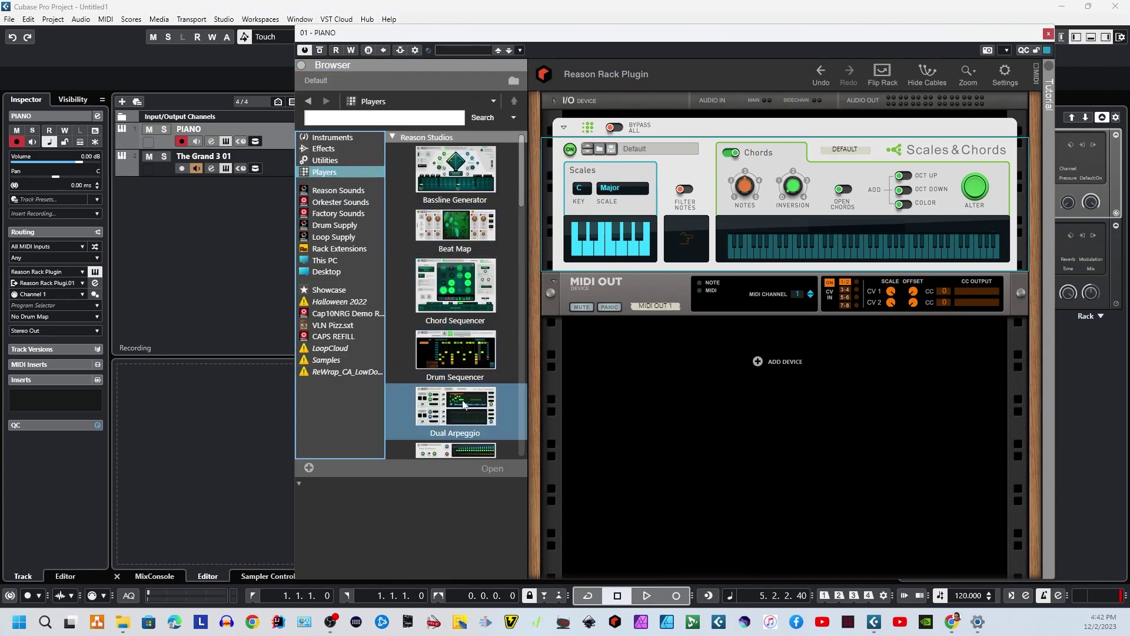
{"action": "scroll", "coordinate": [464, 404], "scroll_direction": "down", "scroll_amount": 3}
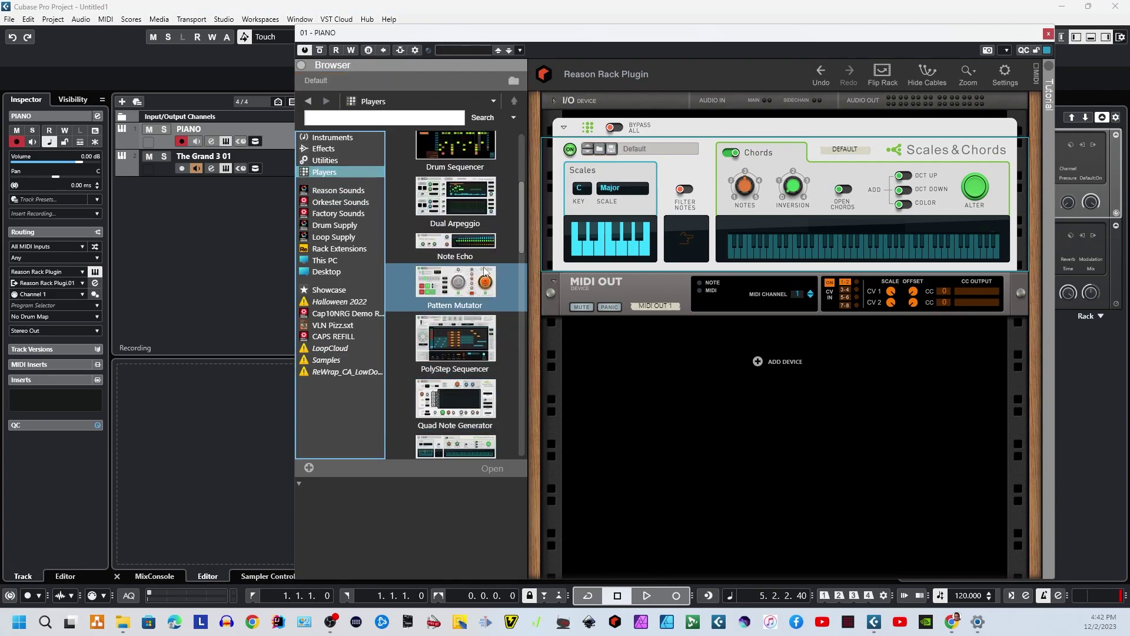
{"action": "mouse_move", "coordinate": [479, 206]}
{"action": "left_mouse_down"}
{"action": "mouse_move", "coordinate": [653, 263]}
{"action": "mouse_move", "coordinate": [667, 295]}
{"action": "mouse_move", "coordinate": [673, 281]}
{"action": "left_mouse_up"}
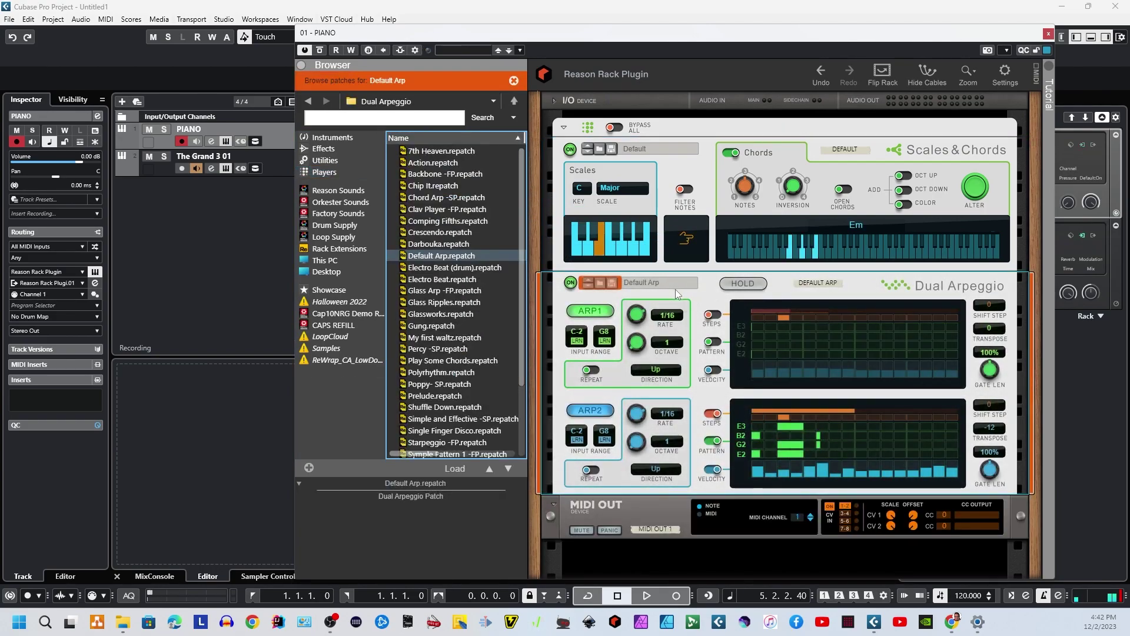